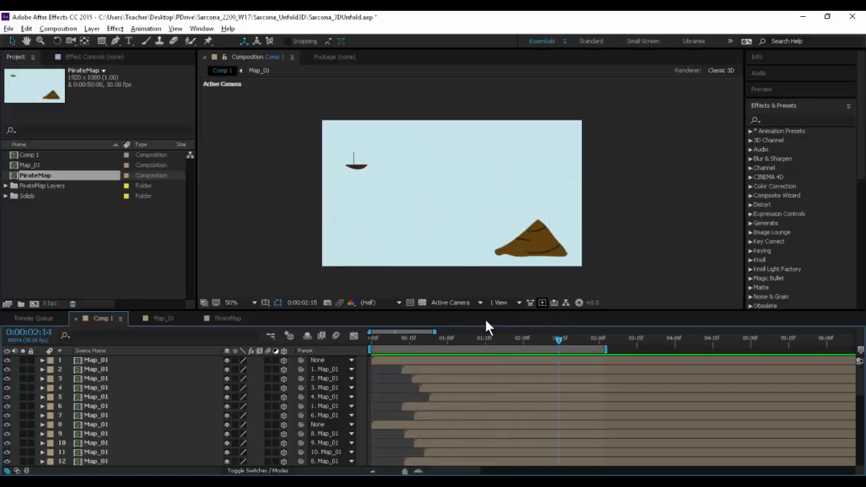
# Stop the preview, scrub through the map unfold, and save the Sarcona_3DUnfold project.
pyautogui.press('space')
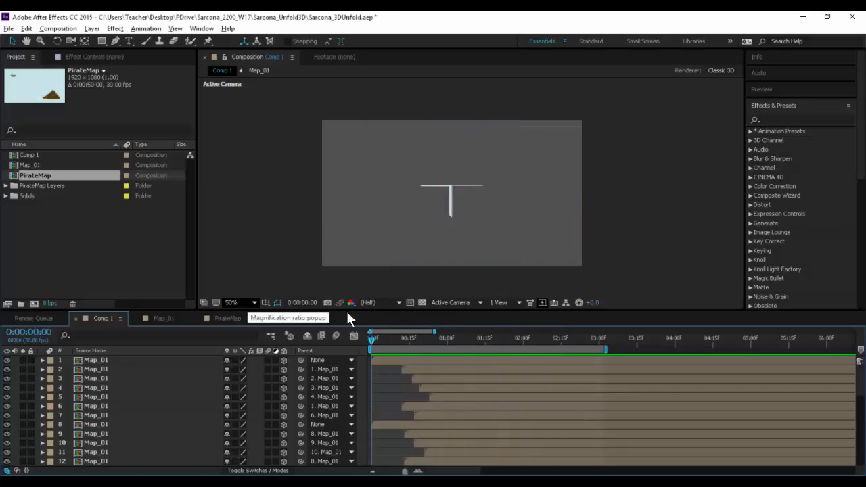
pyautogui.moveTo(375, 338); pyautogui.dragTo(268, 333)
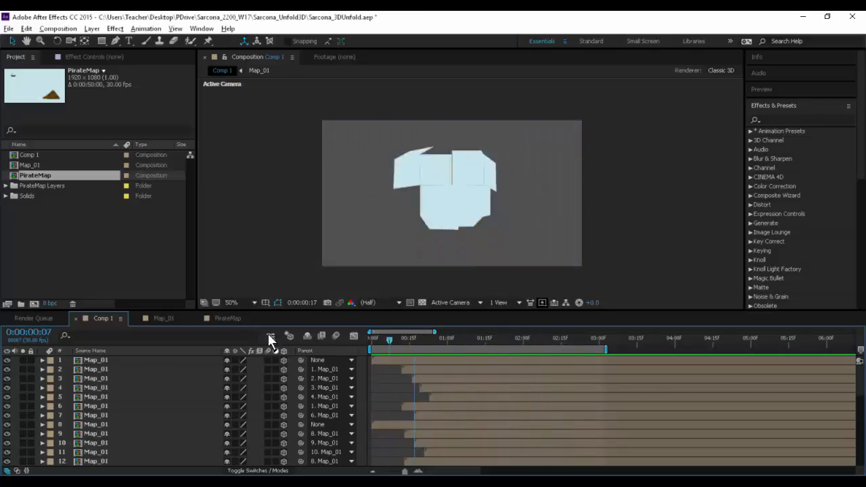
pyautogui.hotkey('ctrl', 's')
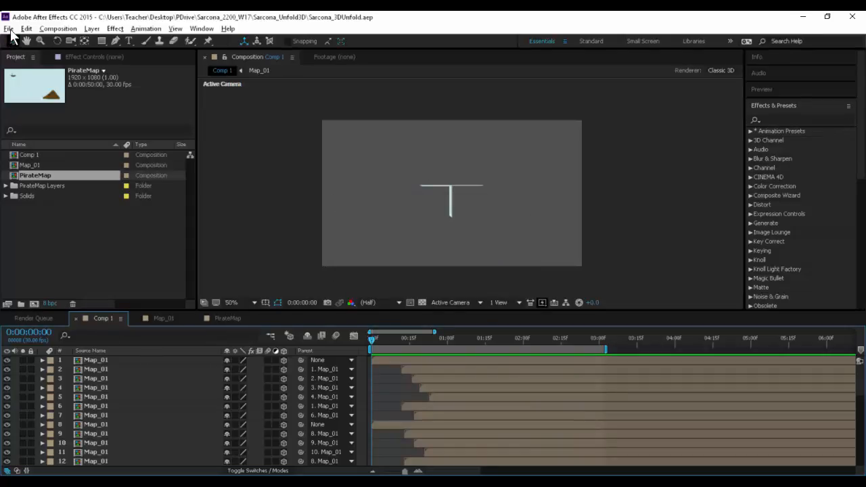
# Browse the File and Workspace menus, returning to File for the new-project choices.
pyautogui.click(8, 28)
pyautogui.moveTo(178, 40)
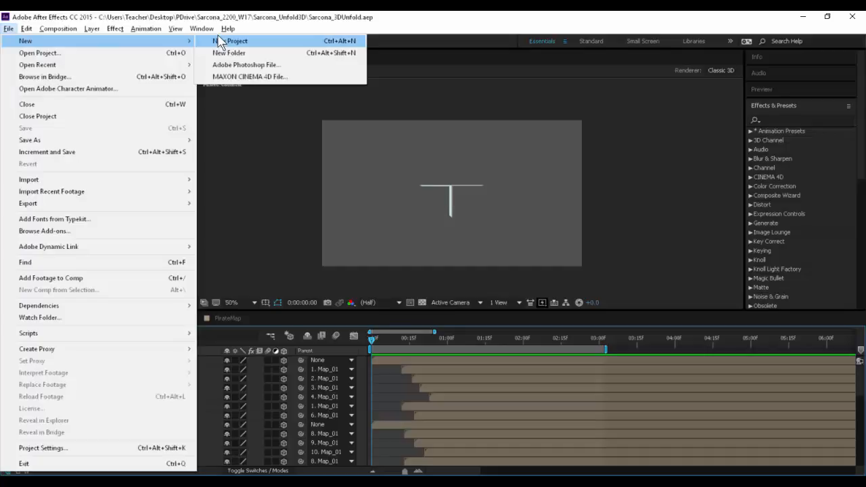
pyautogui.click(213, 30)
pyautogui.moveTo(215, 34)
pyautogui.click(9, 28)
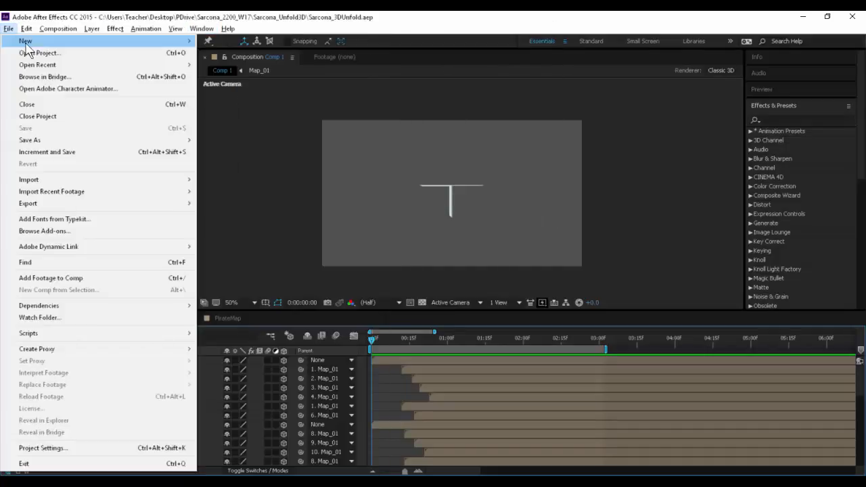
# Start a new project and create Comp 1, 960×540 at 30 fps, with duration 3000 (30 seconds).
pyautogui.moveTo(178, 41)
pyautogui.click(243, 44)
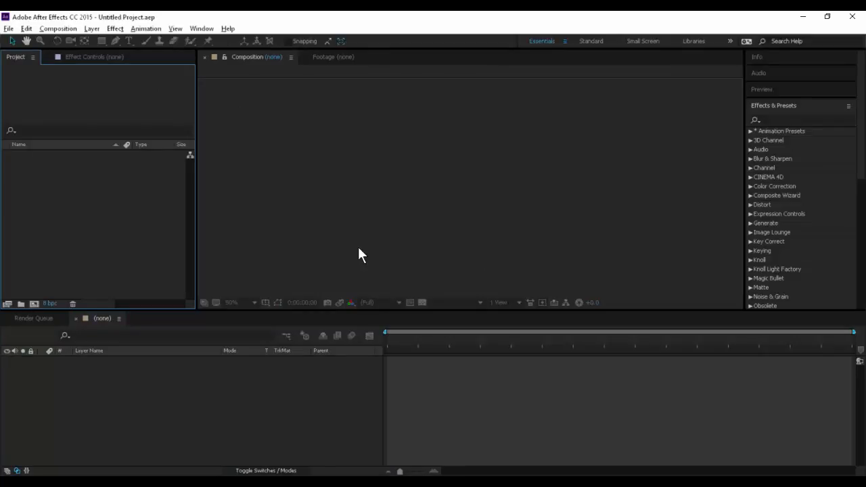
pyautogui.click(65, 29)
pyautogui.click(62, 39)
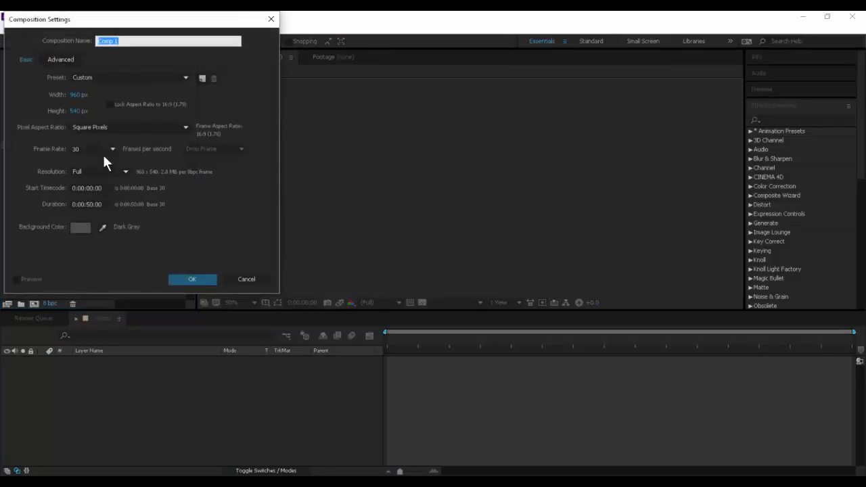
pyautogui.click(95, 203)
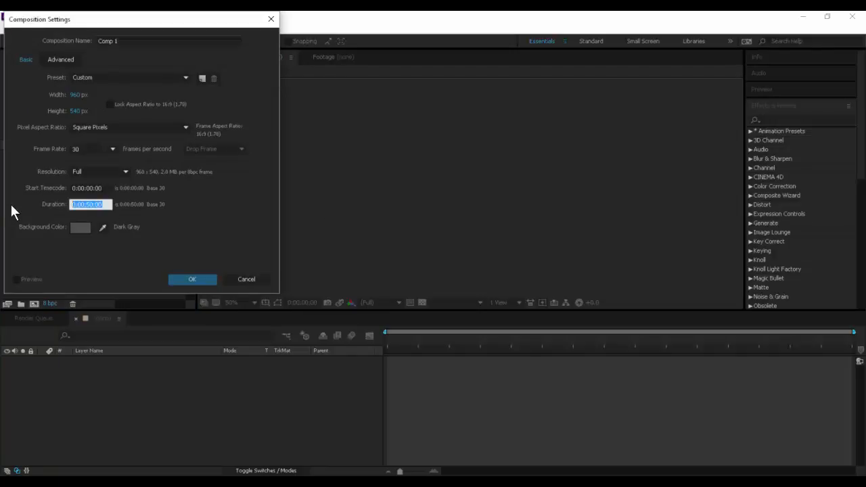
pyautogui.write('3000')
pyautogui.press('Return')
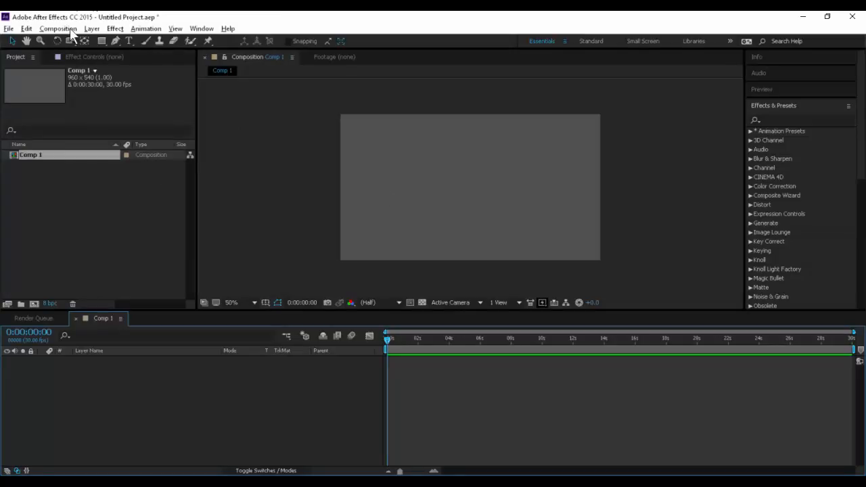
# Add a full-frame black solid layer to Comp 1 with default settings.
pyautogui.click(114, 28)
pyautogui.moveTo(91, 28)
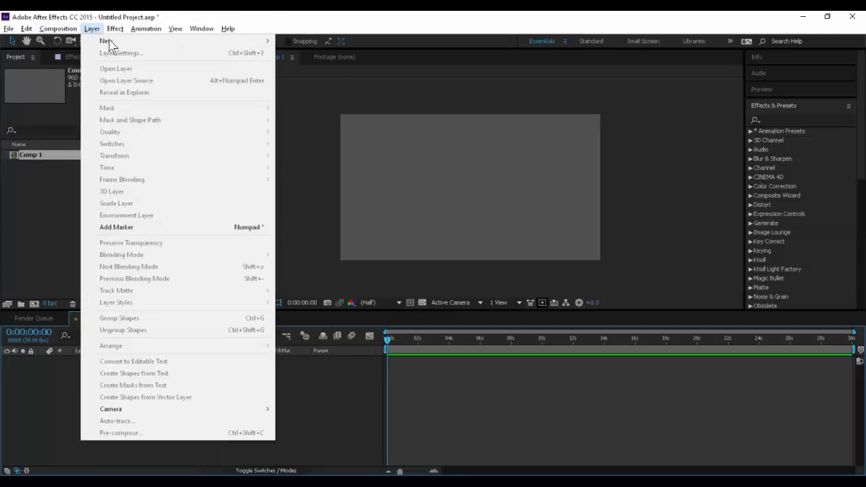
pyautogui.moveTo(115, 42)
pyautogui.click(299, 54)
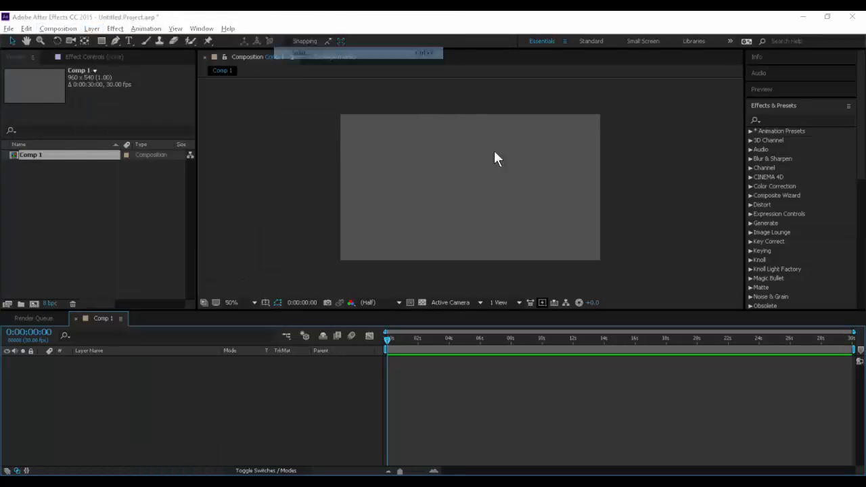
pyautogui.click(158, 232)
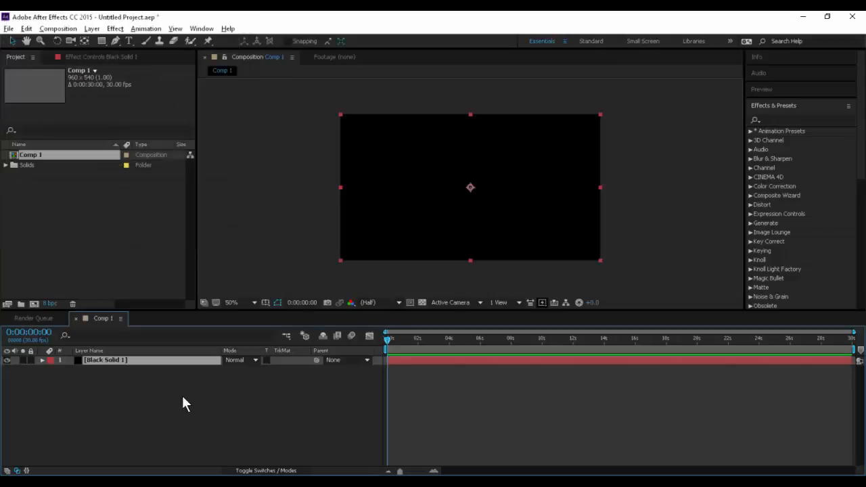
# Recolour the solid pale gray-turquoise in Solid Settings and reselect it in the viewer.
pyautogui.click(91, 30)
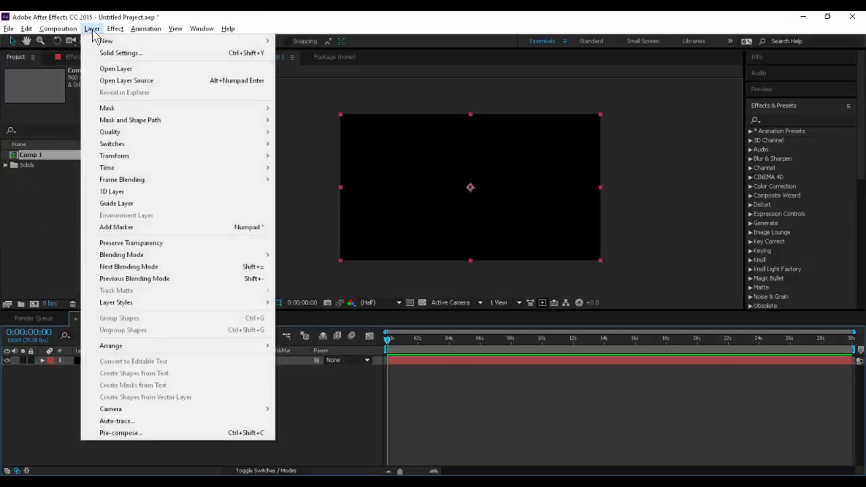
pyautogui.click(119, 53)
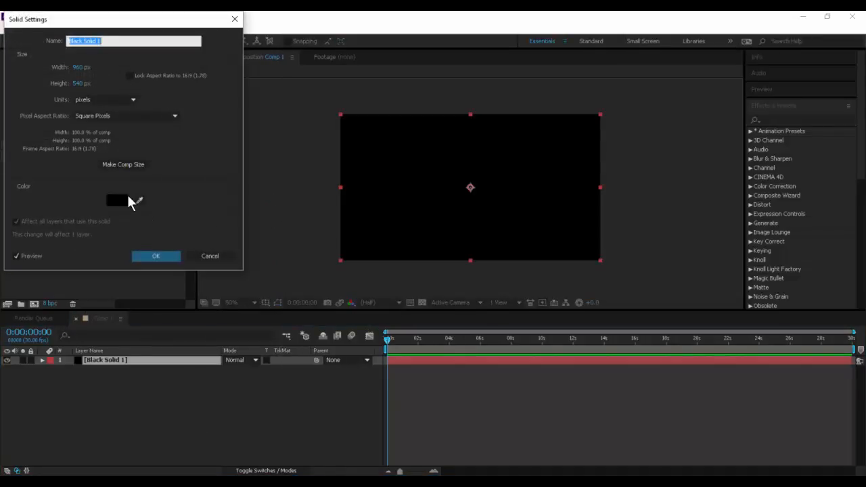
pyautogui.click(117, 200)
pyautogui.click(15, 108)
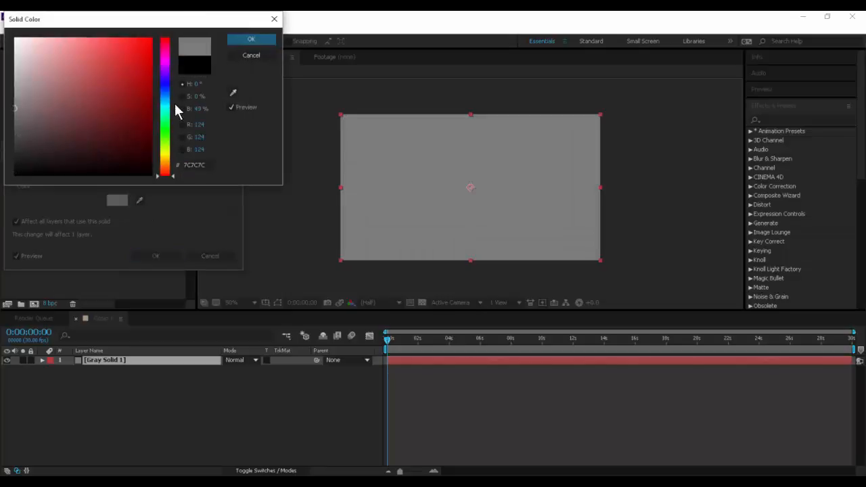
pyautogui.click(165, 117)
pyautogui.click(45, 130)
pyautogui.click(251, 38)
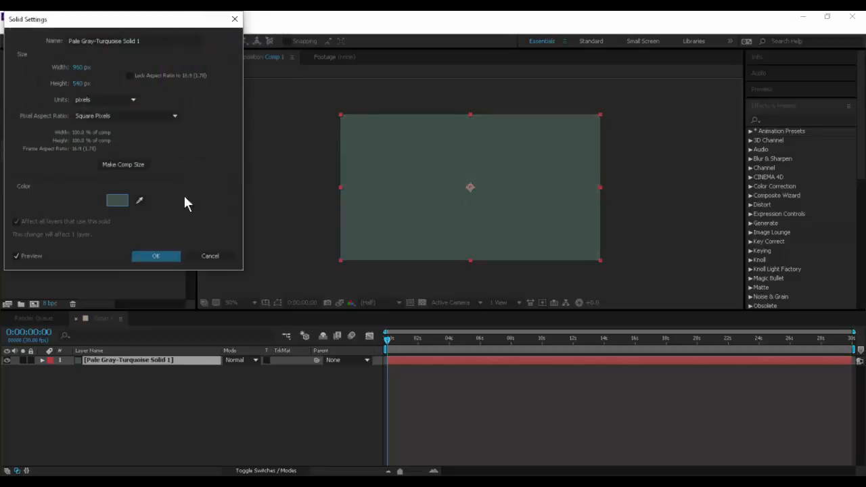
pyautogui.click(157, 257)
pyautogui.click(256, 405)
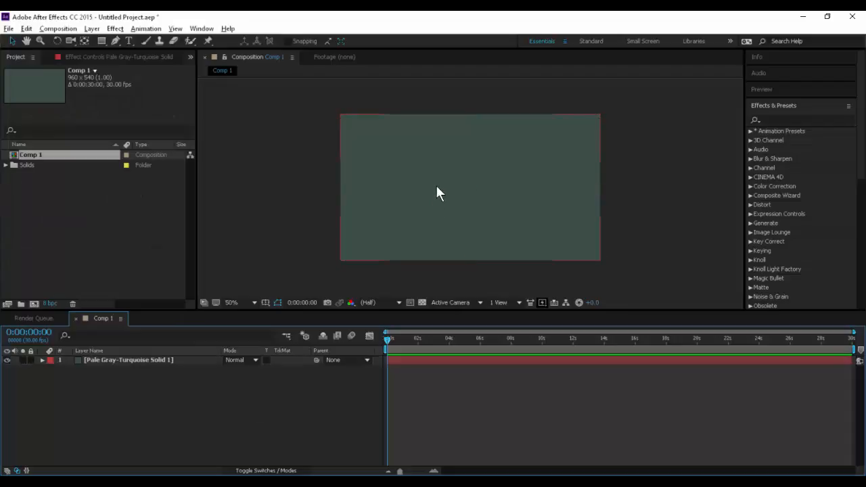
pyautogui.click(436, 187)
# Enable the solid's 3D switch, test a 75° Y Orientation then undo it, and show Position.
pyautogui.click(236, 470)
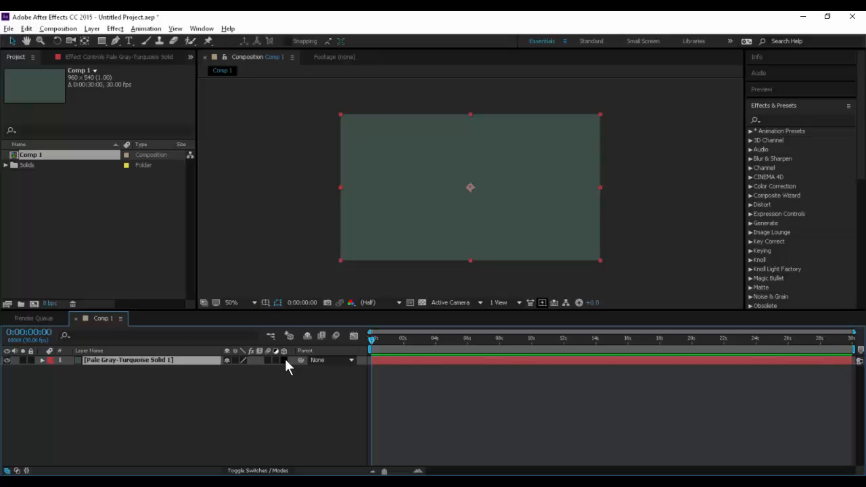
pyautogui.click(285, 359)
pyautogui.press('r')
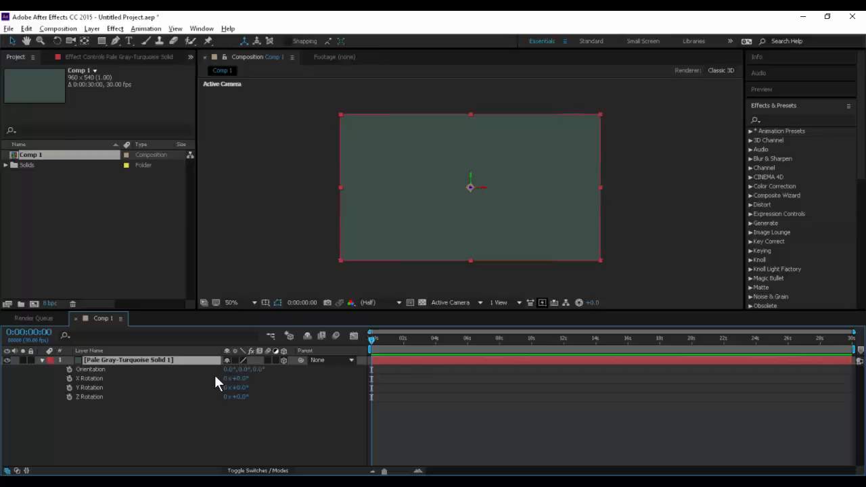
pyautogui.click(239, 370)
pyautogui.write('75')
pyautogui.press('Return')
pyautogui.moveTo(291, 366); pyautogui.dragTo(519, 356)
pyautogui.hotkey('ctrl', 'z')
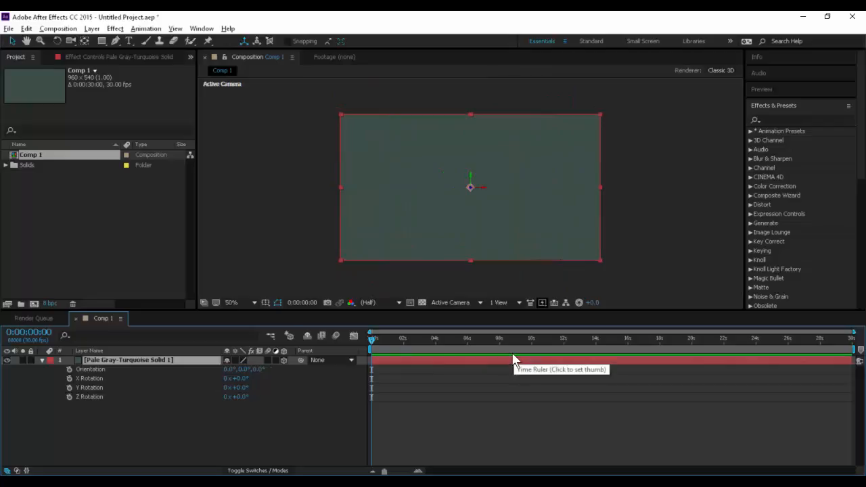
pyautogui.press('p')
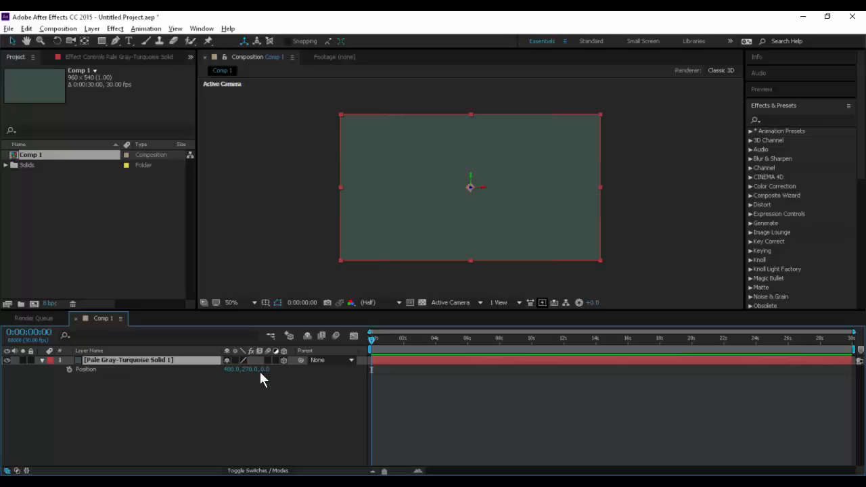
# Scrub the solid's Z Position to 2126 and drag it up-left to -142.7, -25.8.
pyautogui.moveTo(263, 374); pyautogui.dragTo(836, 413)
pyautogui.click(358, 409)
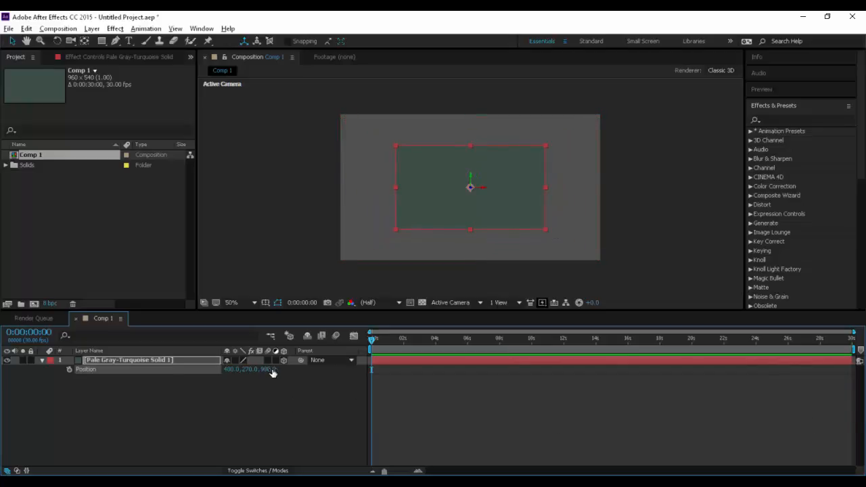
pyautogui.moveTo(273, 373); pyautogui.dragTo(203, 374)
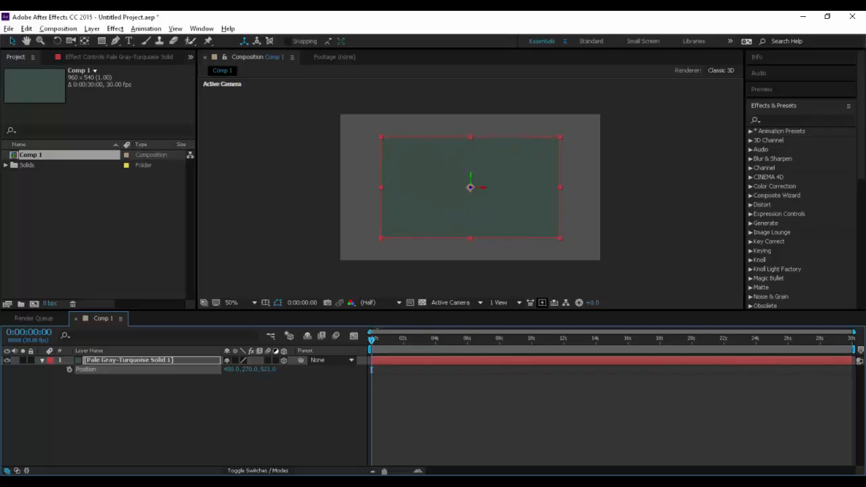
pyautogui.moveTo(377, 330); pyautogui.dragTo(828, 337)
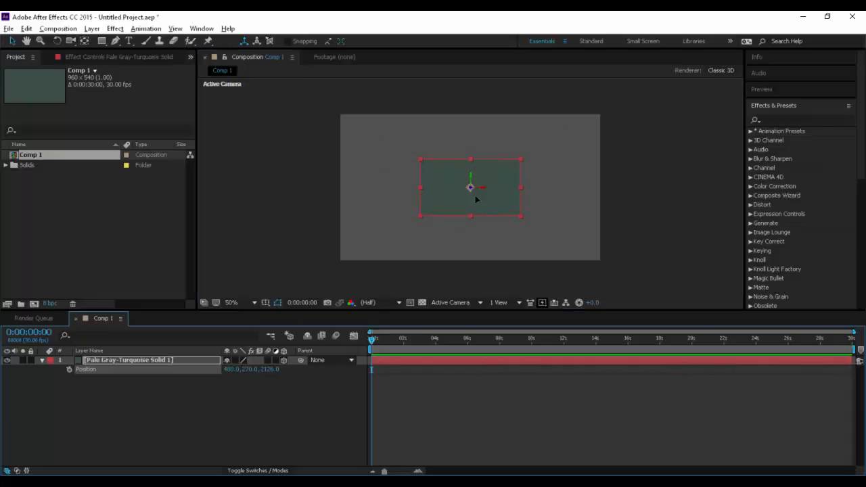
pyautogui.moveTo(475, 196); pyautogui.dragTo(420, 172)
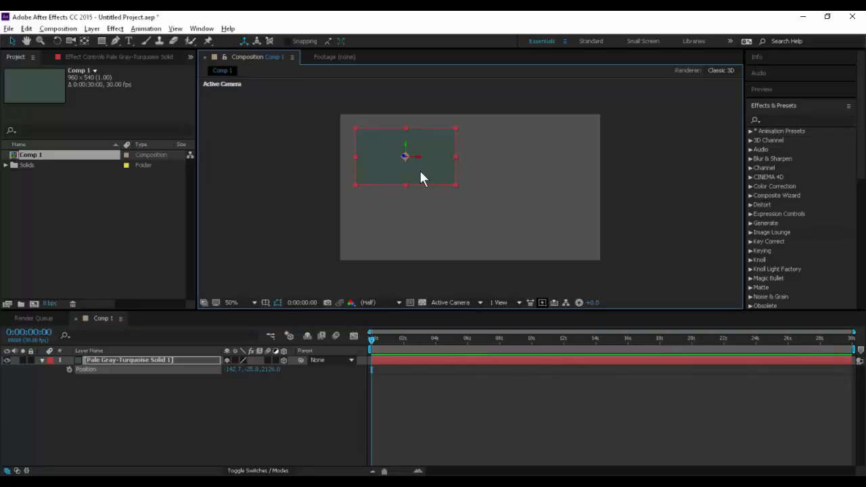
# Duplicate the solid, set the copy's Z to 1820, and move it to the right.
pyautogui.hotkey('ctrl', 'd')
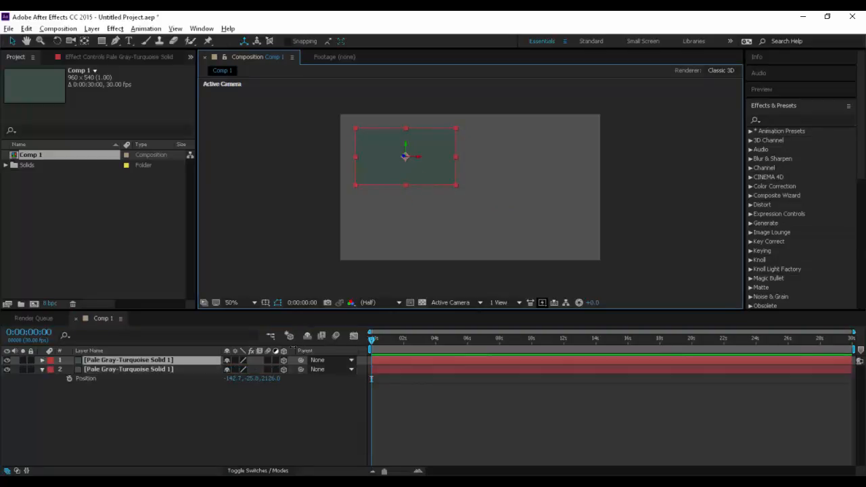
pyautogui.press('p')
pyautogui.moveTo(274, 370); pyautogui.dragTo(779, 345)
pyautogui.click(469, 184)
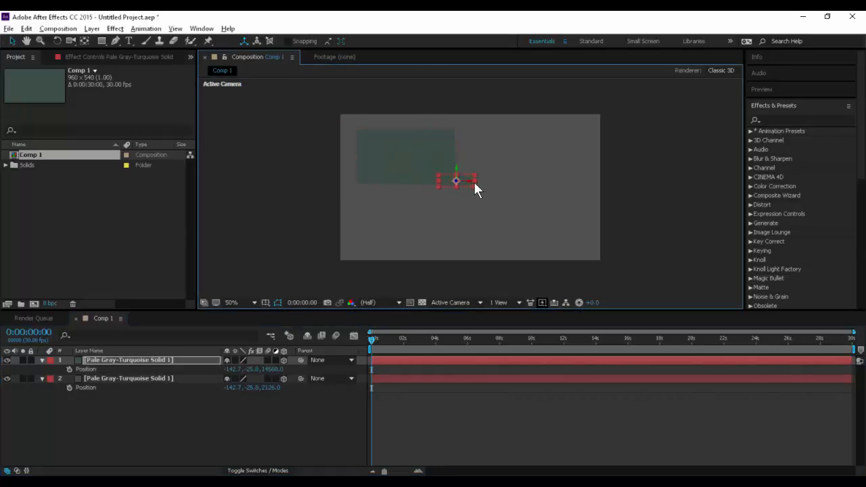
pyautogui.moveTo(472, 183); pyautogui.dragTo(596, 177)
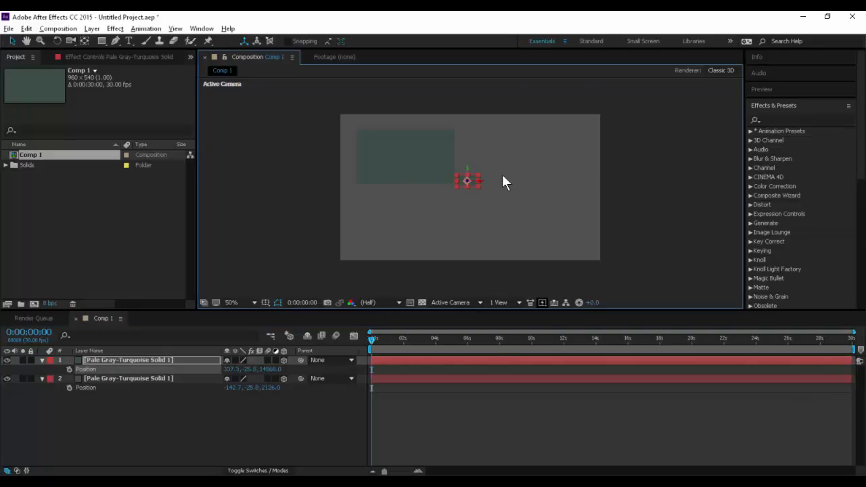
pyautogui.moveTo(477, 183); pyautogui.dragTo(554, 182)
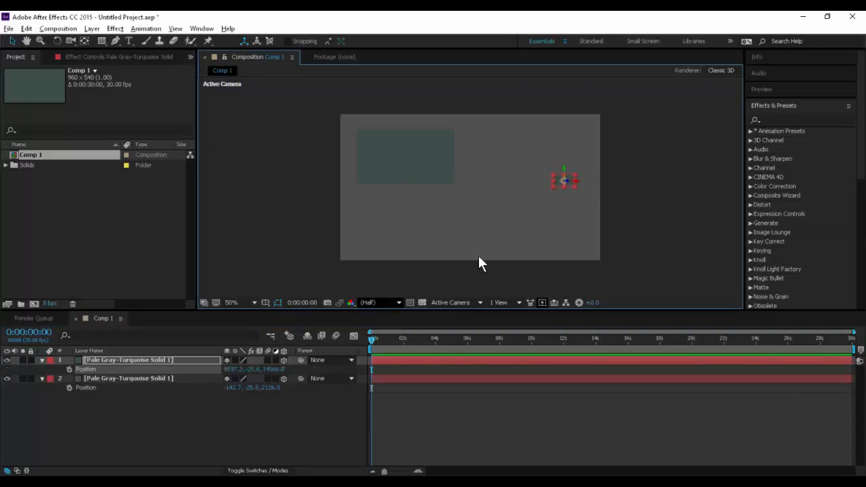
# Duplicate again, place the third solid at 4597.3, -25.8, 14568.0, then select all three layers.
pyautogui.hotkey('ctrl', 'd')
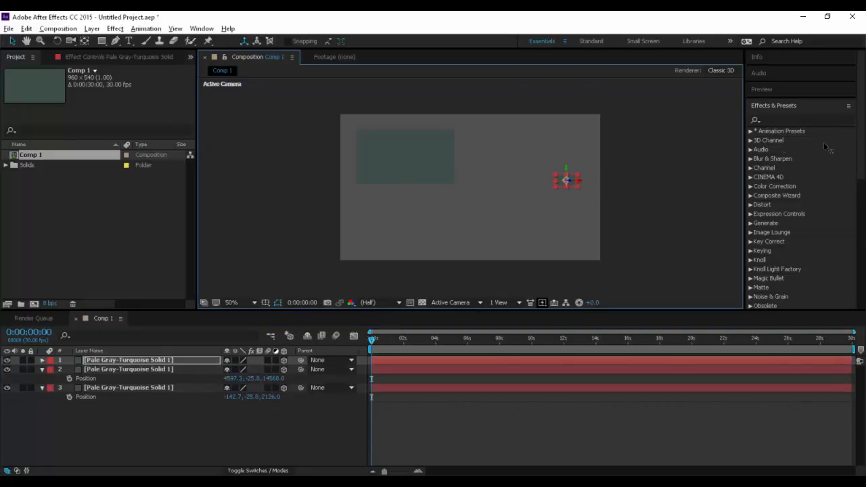
pyautogui.moveTo(570, 183); pyautogui.dragTo(706, 196)
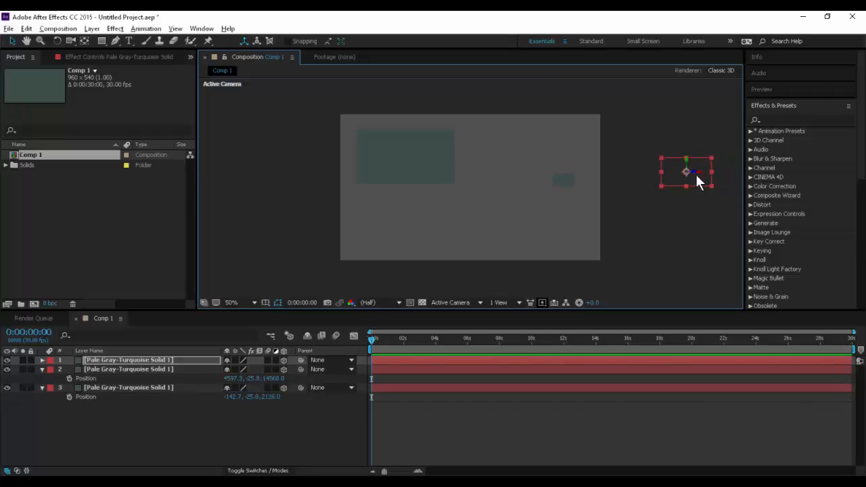
pyautogui.moveTo(648, 177); pyautogui.dragTo(466, 150)
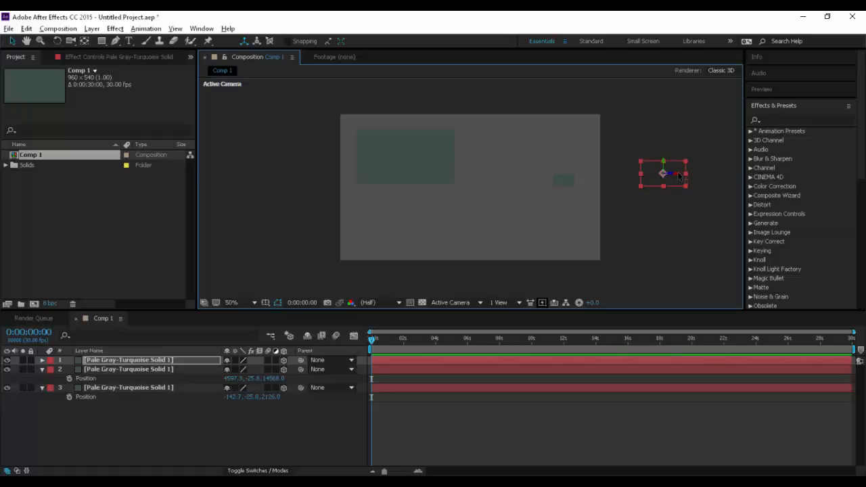
pyautogui.moveTo(644, 177); pyautogui.dragTo(340, 159)
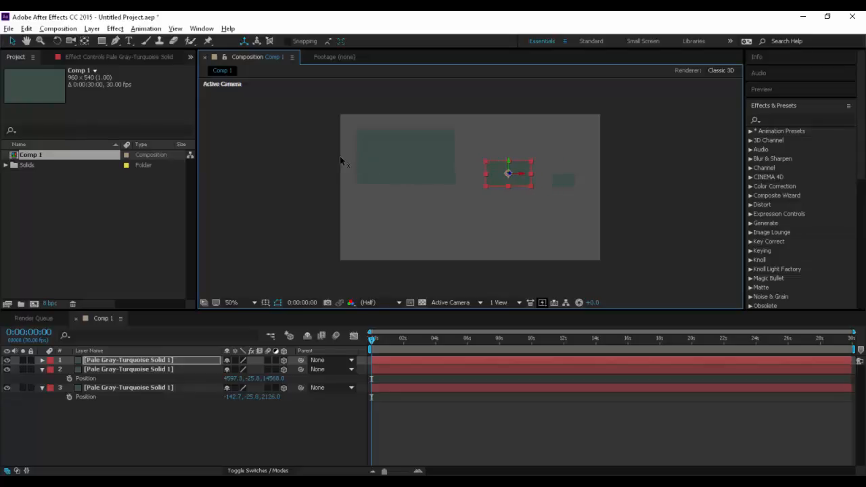
pyautogui.click(304, 429)
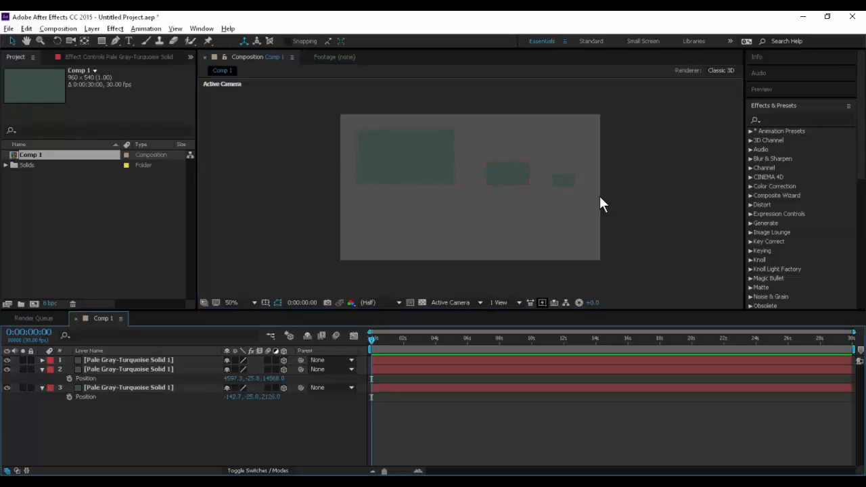
pyautogui.moveTo(193, 437); pyautogui.dragTo(131, 344)
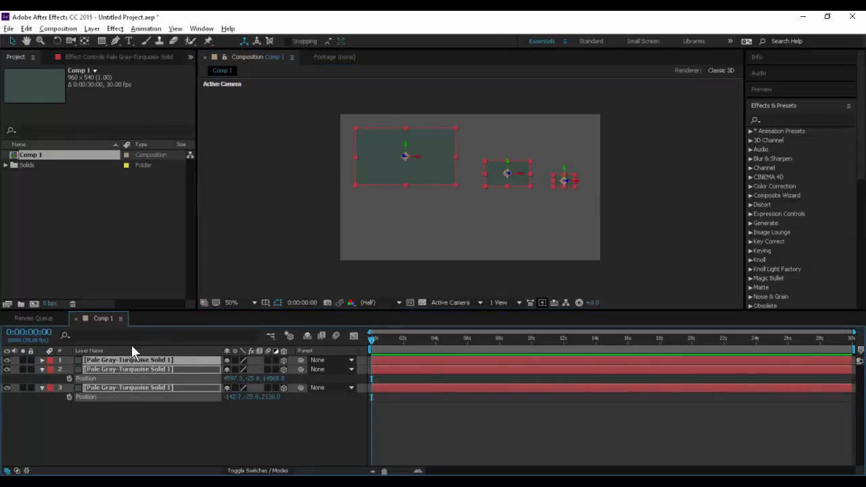
# Duplicate the bottom solid and set the copy's Z Position to -500, nearest the viewer.
pyautogui.press('p')
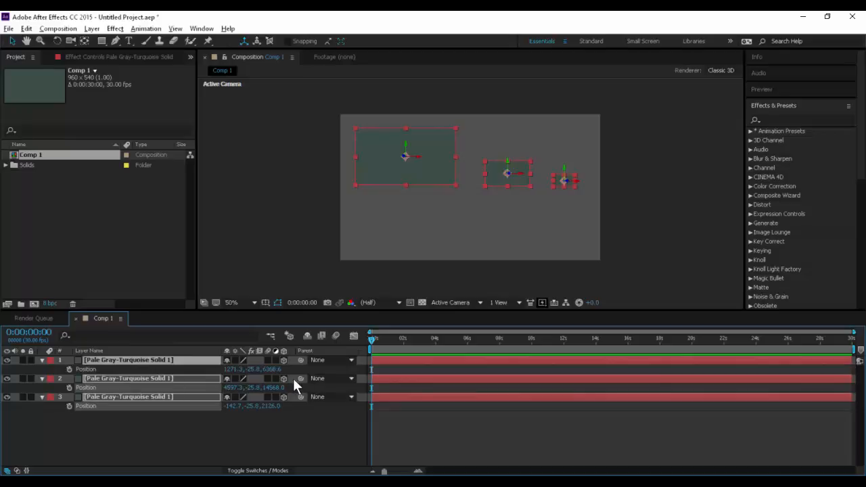
pyautogui.click(270, 411)
pyautogui.click(161, 404)
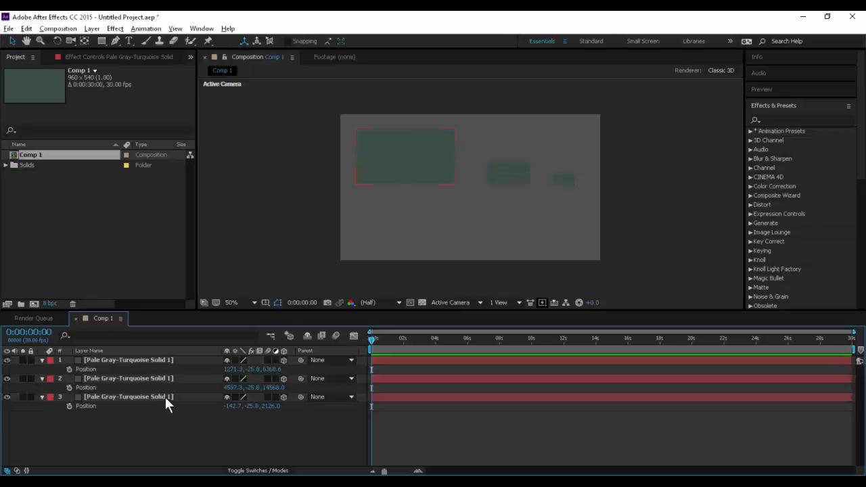
pyautogui.click(165, 397)
pyautogui.hotkey('ctrl', 'd')
pyautogui.press('r')
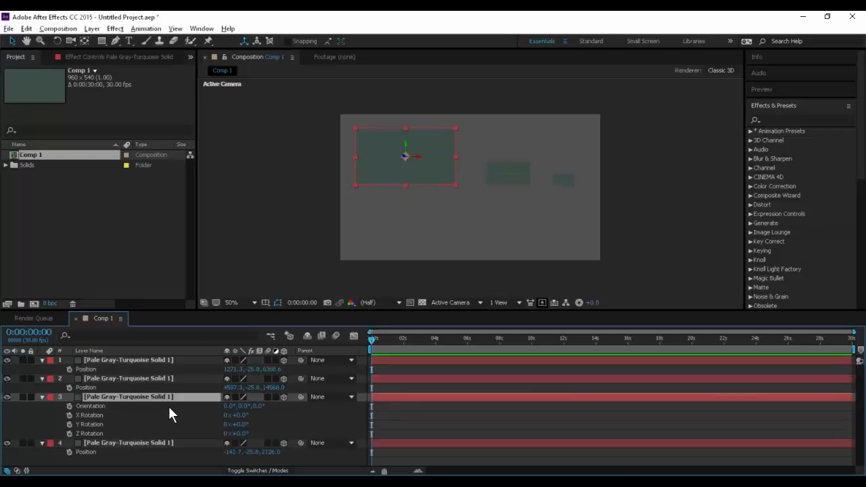
pyautogui.press('p')
pyautogui.click(270, 424)
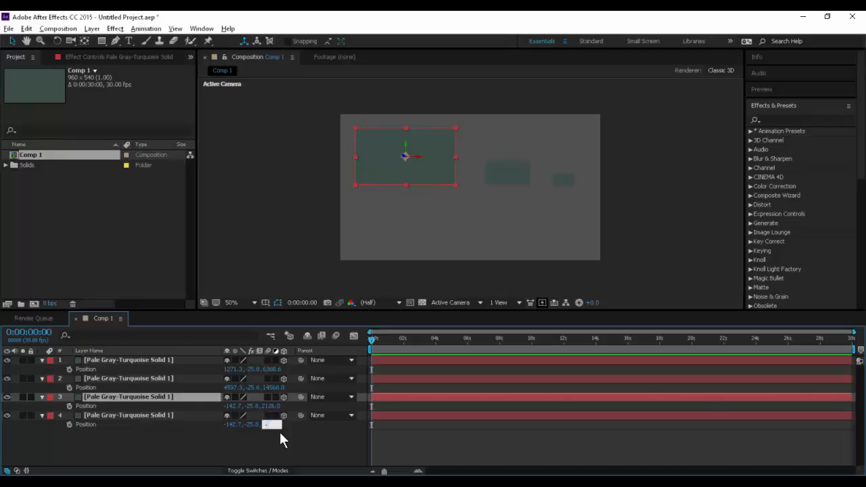
pyautogui.press('Return')
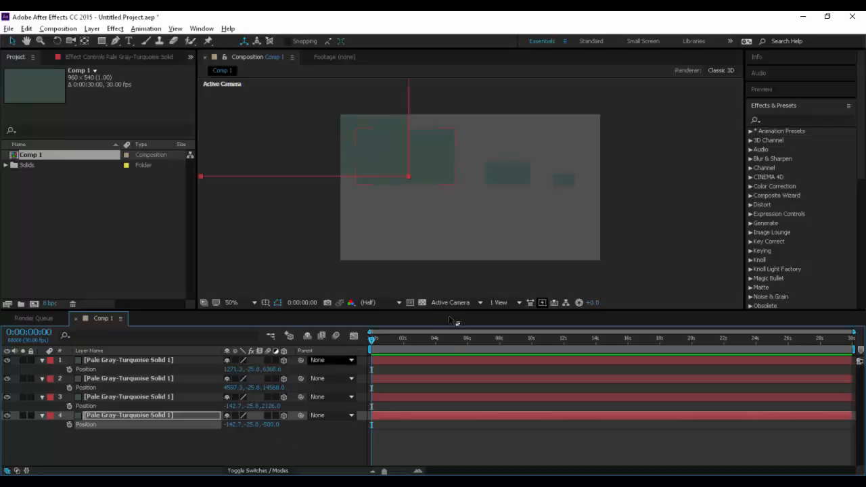
# Deselect the fourth solid and switch to the Unified Camera Tool.
pyautogui.click(332, 448)
pyautogui.click(257, 108)
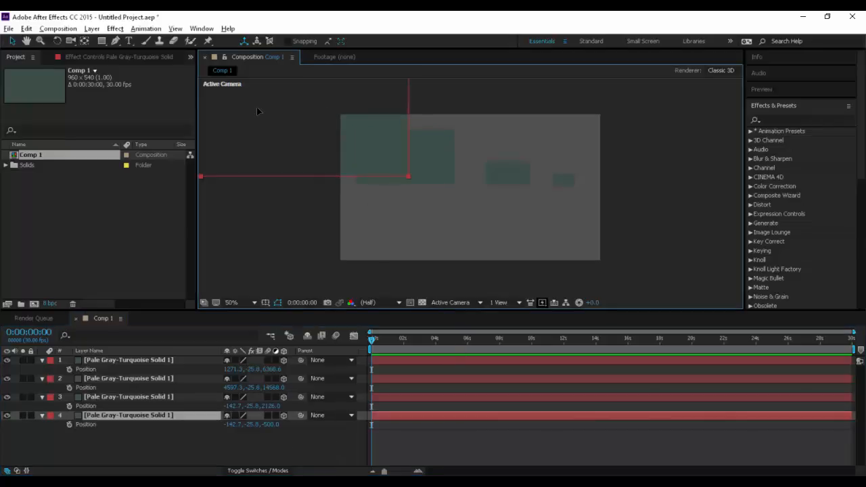
pyautogui.click(289, 206)
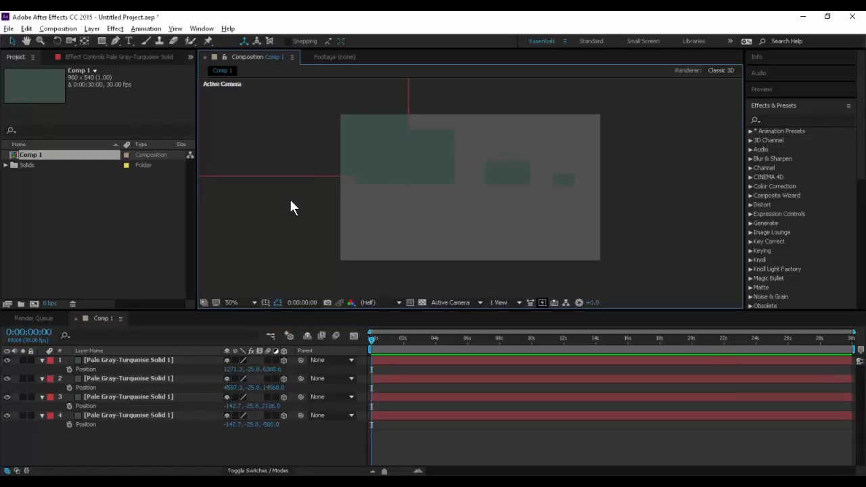
pyautogui.click(72, 41)
# Add a 50mm Camera 1 layer and orbit the view to see the solids at an angle.
pyautogui.click(91, 28)
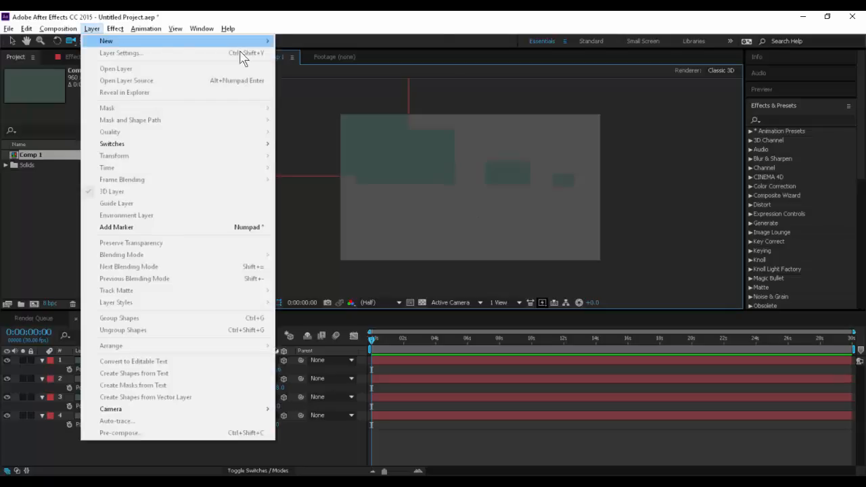
pyautogui.moveTo(244, 42)
pyautogui.click(324, 78)
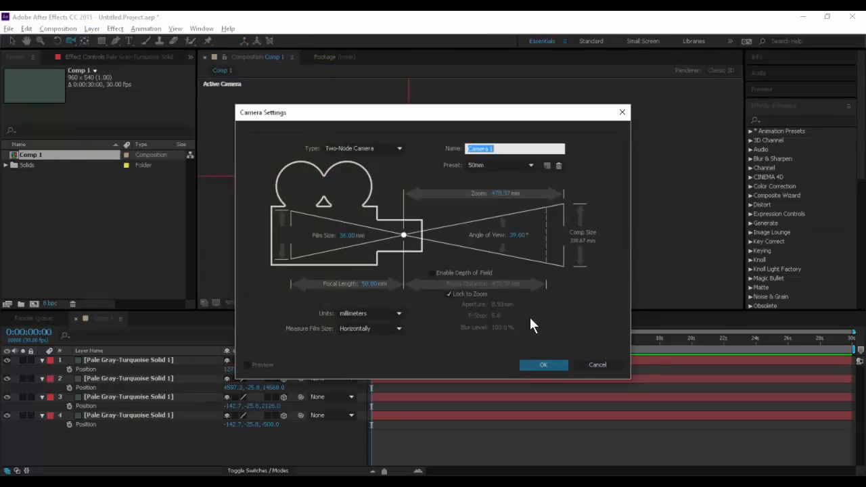
pyautogui.press('Return')
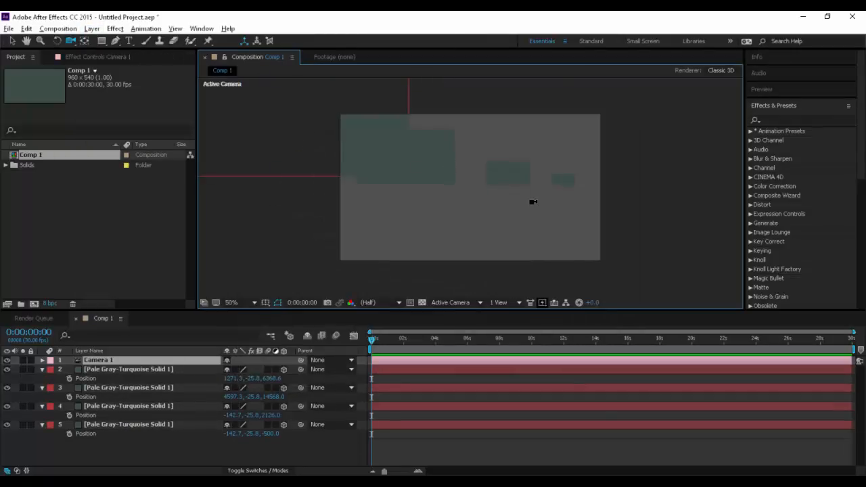
pyautogui.moveTo(518, 181); pyautogui.dragTo(493, 195)
# Zoom the view out and back in, then marquee-select all four solid layers.
pyautogui.scroll(-6, 549, 186)
pyautogui.scroll(6, 548, 185)
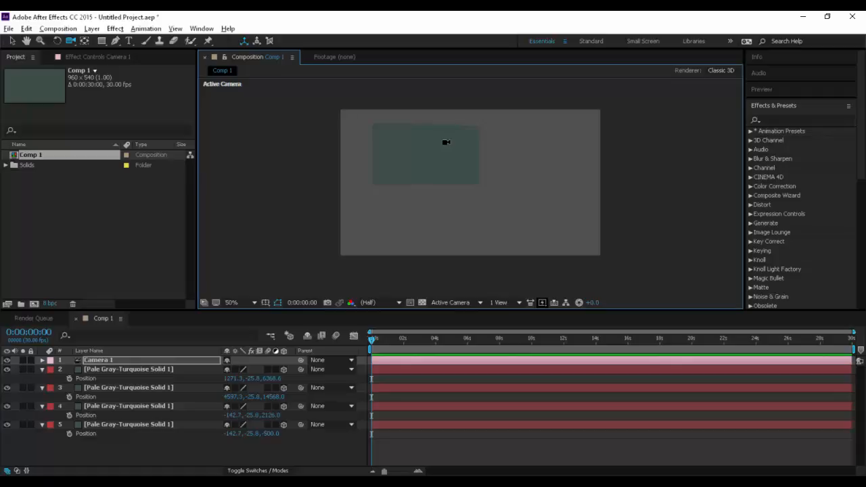
pyautogui.moveTo(168, 457); pyautogui.dragTo(117, 368)
# Delete the four solid layers and Camera 1 from Comp 1.
pyautogui.press('Delete')
pyautogui.click(111, 360)
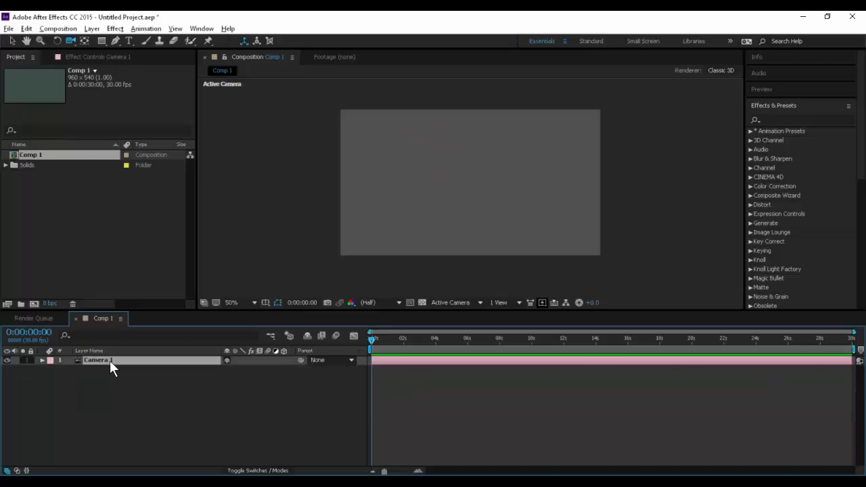
pyautogui.press('Delete')
# Add a test solid with default settings, delete it, and switch to Illustrator.
pyautogui.click(92, 29)
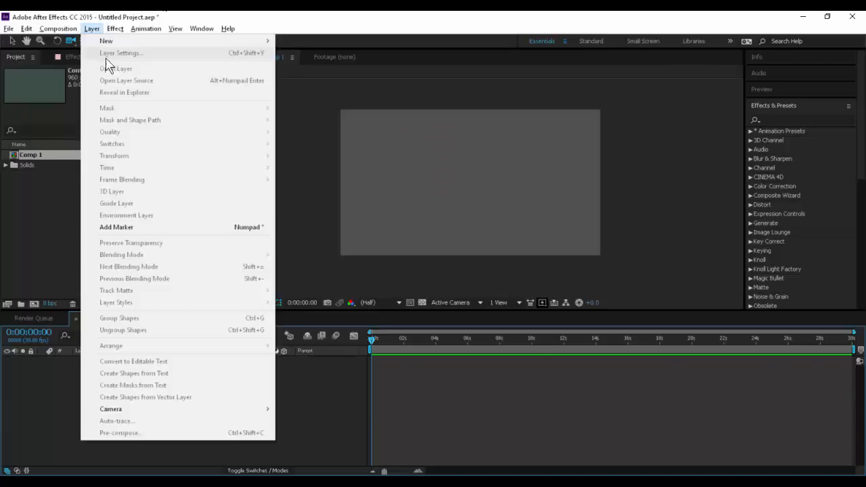
pyautogui.moveTo(118, 42)
pyautogui.click(302, 53)
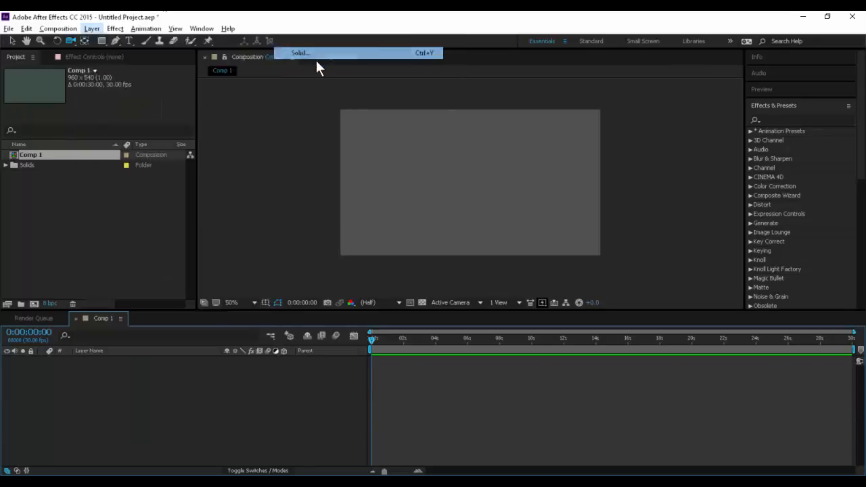
pyautogui.press('Return')
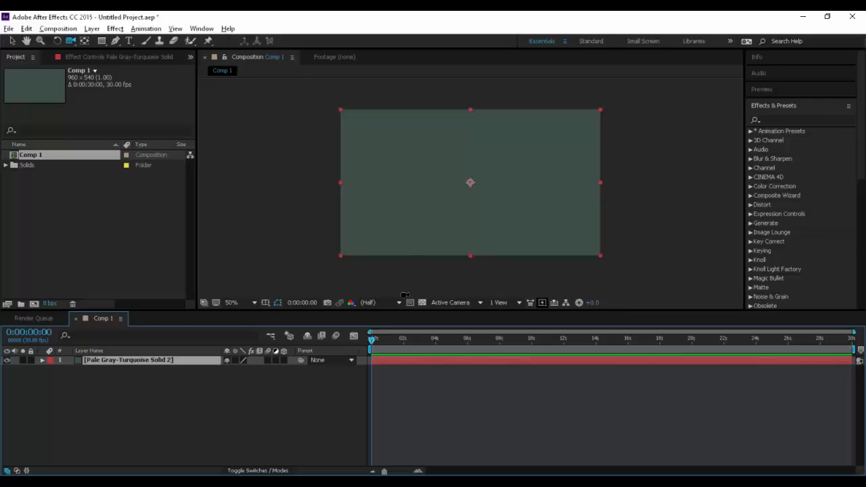
pyautogui.press('Delete')
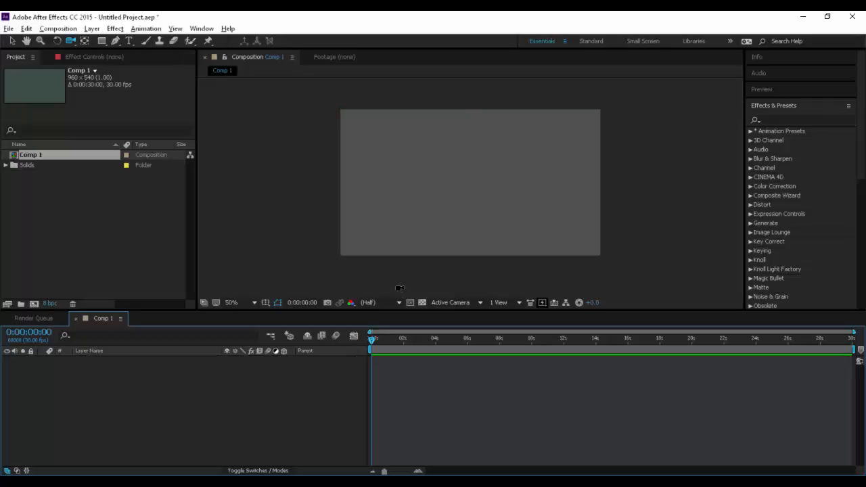
pyautogui.hotkey('alt', 'Tab')
pyautogui.hotkey('alt', 'Tab')
pyautogui.hotkey('alt', 'Tab')
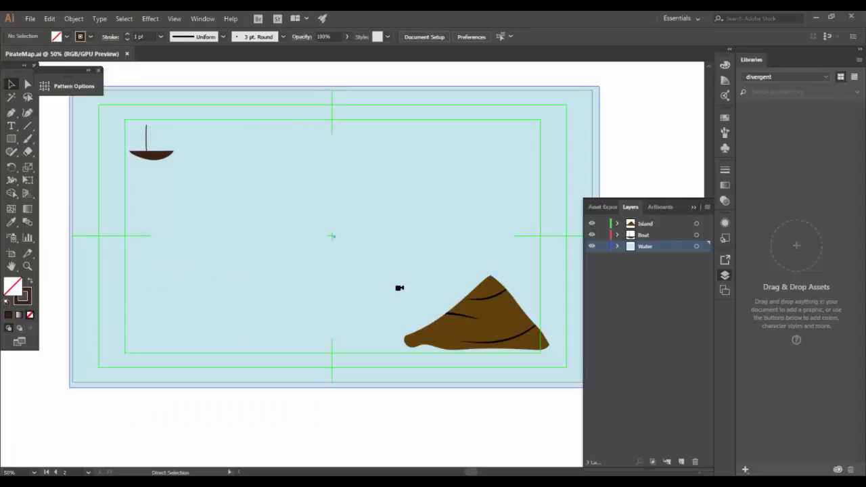
# Close PirateMap.ai and bring up the New Document dialog.
pyautogui.hotkey('ctrl', 'w')
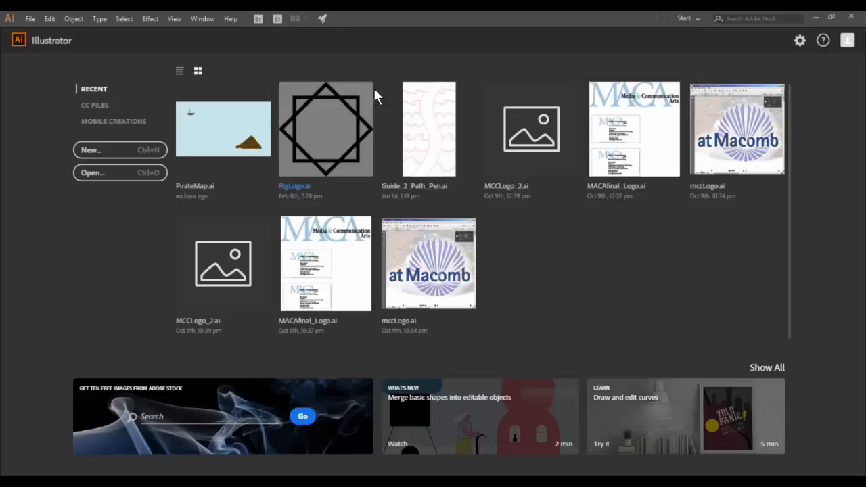
pyautogui.click(123, 150)
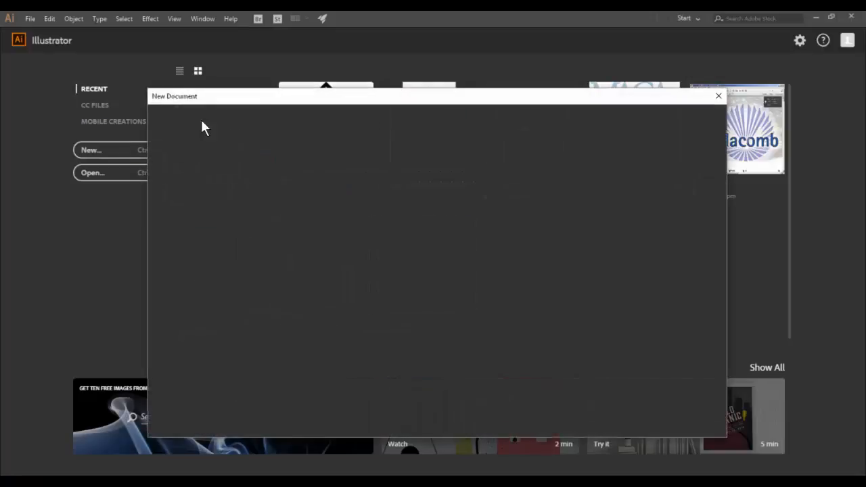
pyautogui.moveTo(270, 101); pyautogui.dragTo(242, 31)
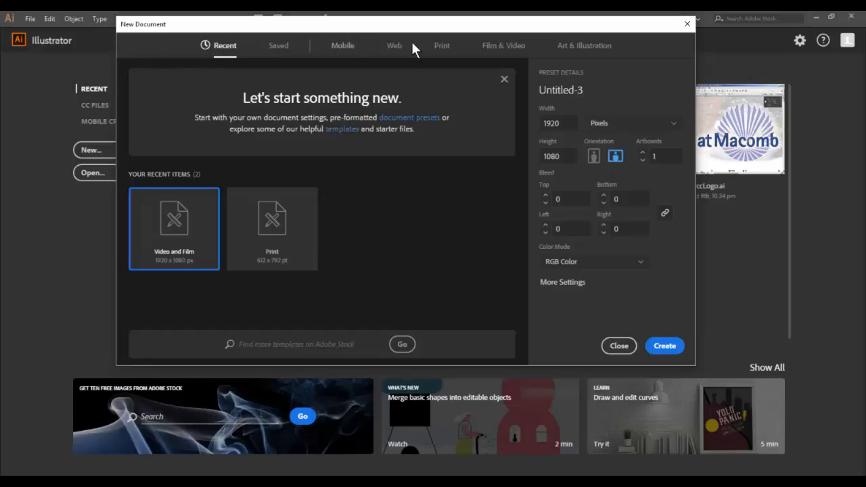
# Create a 960 × 540 px document from the Film & Video presets.
pyautogui.click(493, 47)
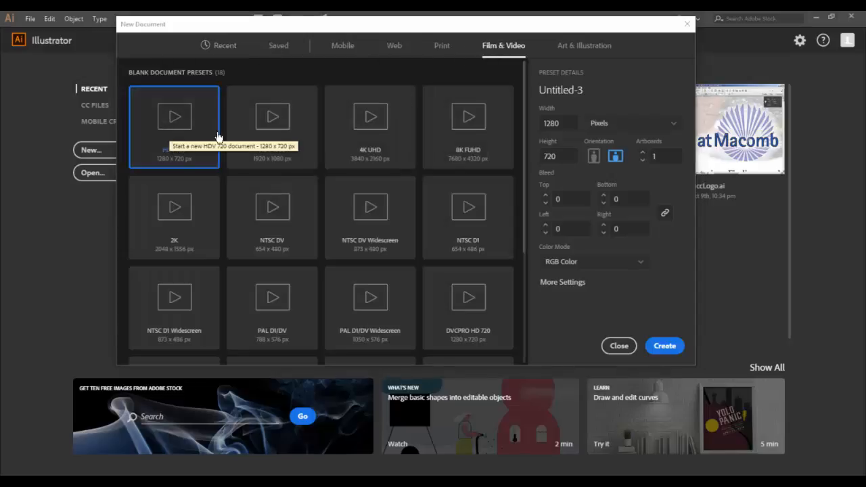
pyautogui.doubleClick(562, 123)
pyautogui.write('9')
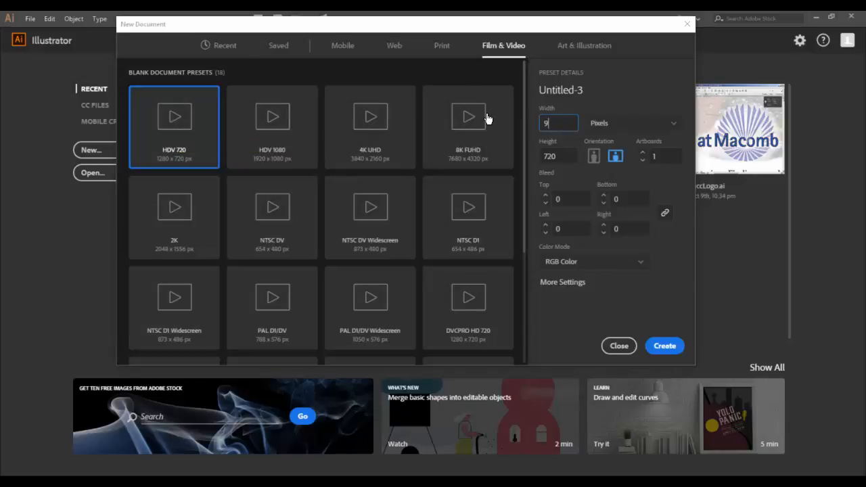
pyautogui.write('60')
pyautogui.press('Tab')
pyautogui.write('5')
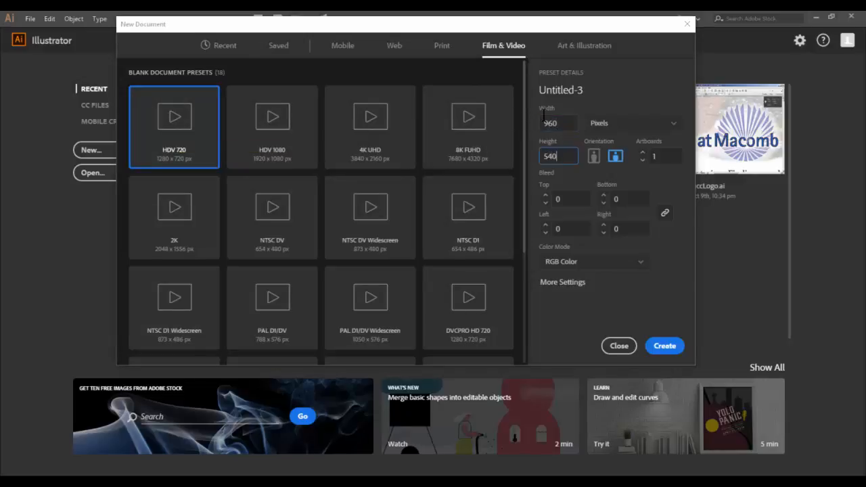
pyautogui.write('40')
pyautogui.press('Tab')
pyautogui.click(672, 355)
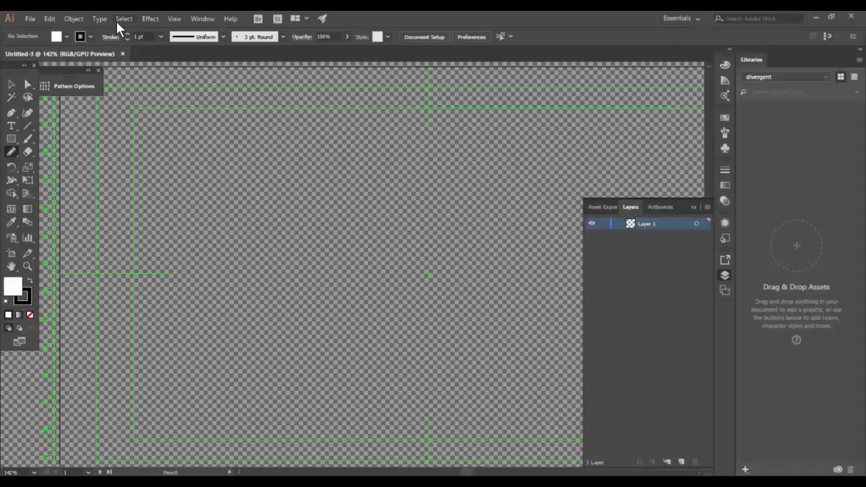
# Hide the transparency grid behind the artboard.
pyautogui.click(170, 19)
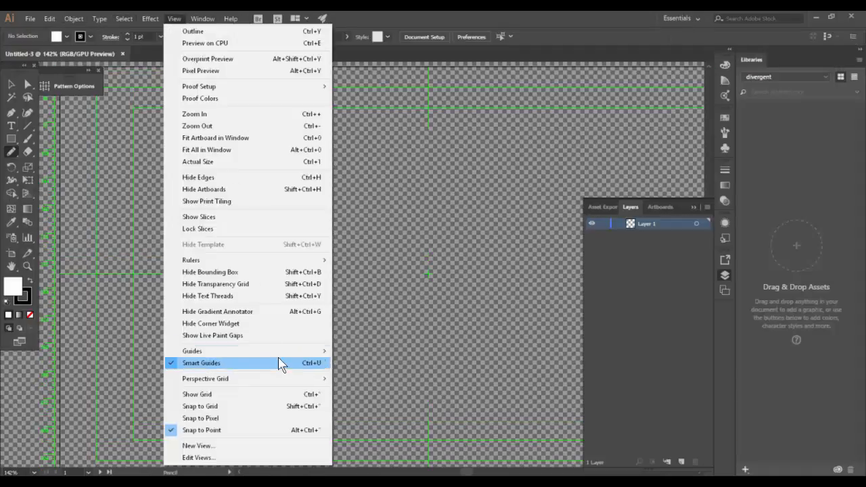
pyautogui.moveTo(286, 385)
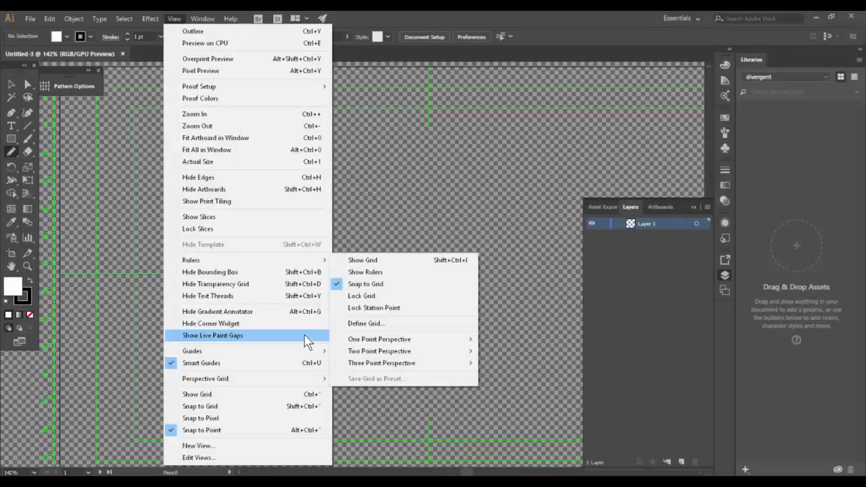
pyautogui.click(303, 284)
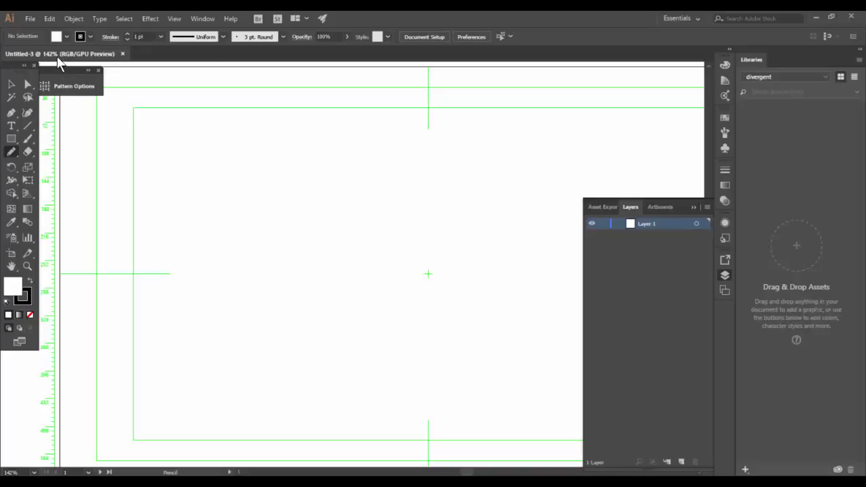
# Draw a wide rectangle near the artboard's top-left and fill it orange.
pyautogui.click(11, 139)
pyautogui.moveTo(156, 121); pyautogui.dragTo(388, 183)
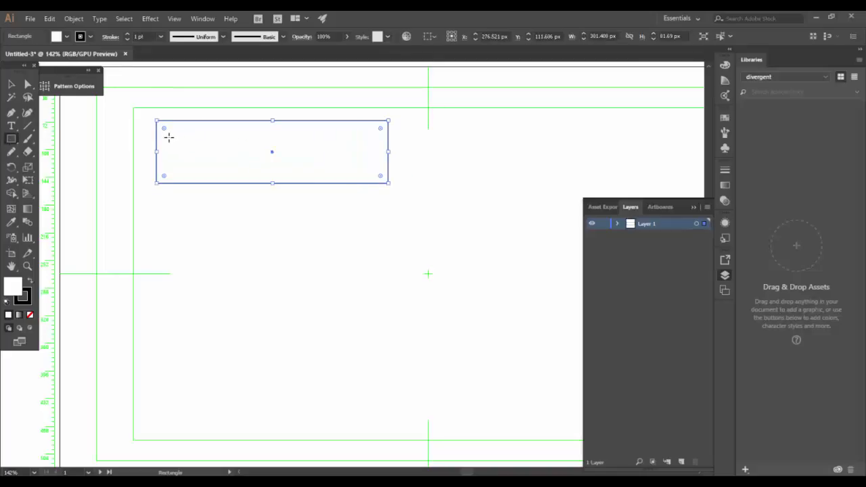
pyautogui.doubleClick(13, 287)
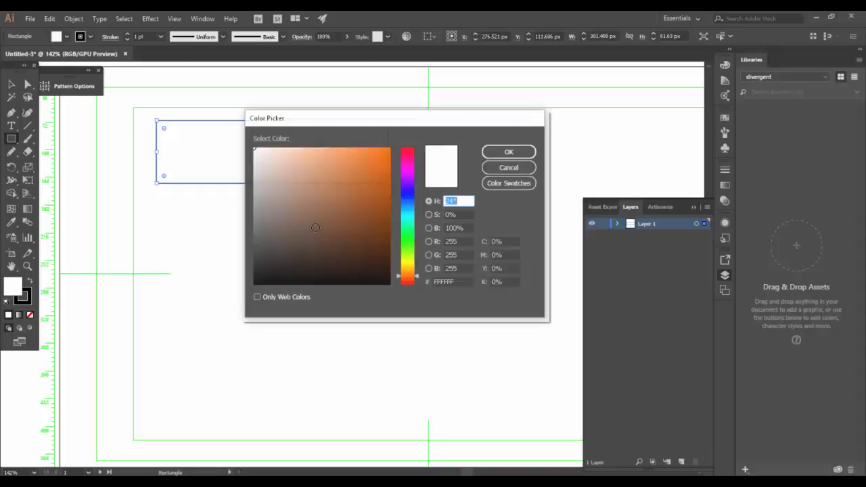
pyautogui.click(344, 153)
pyautogui.click(498, 155)
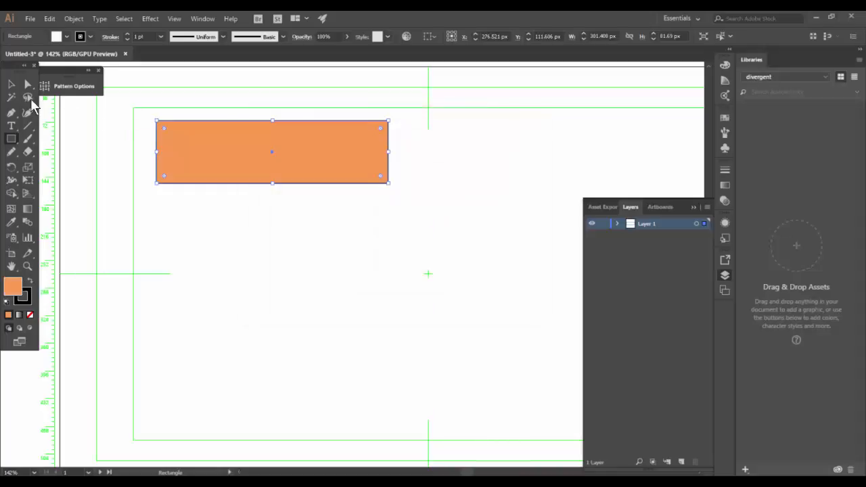
# Round the orange rectangle's corners to about 16.55 px.
pyautogui.click(12, 84)
pyautogui.click(178, 222)
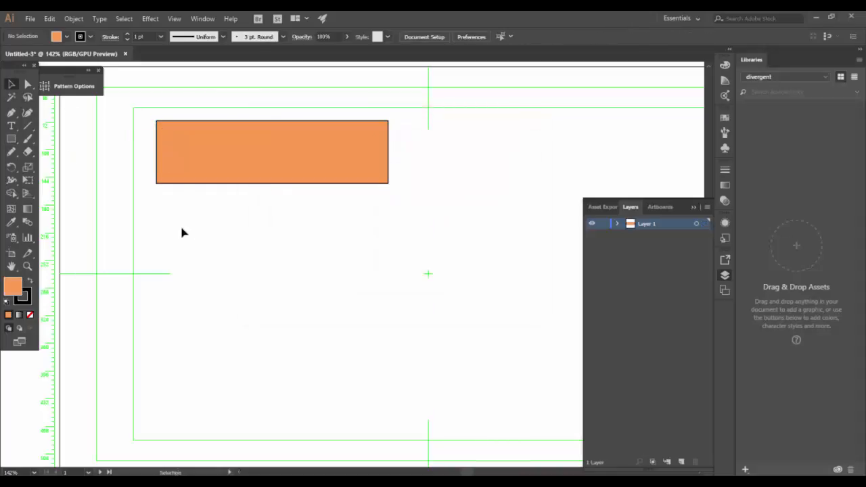
pyautogui.click(166, 179)
pyautogui.moveTo(168, 178); pyautogui.dragTo(171, 179)
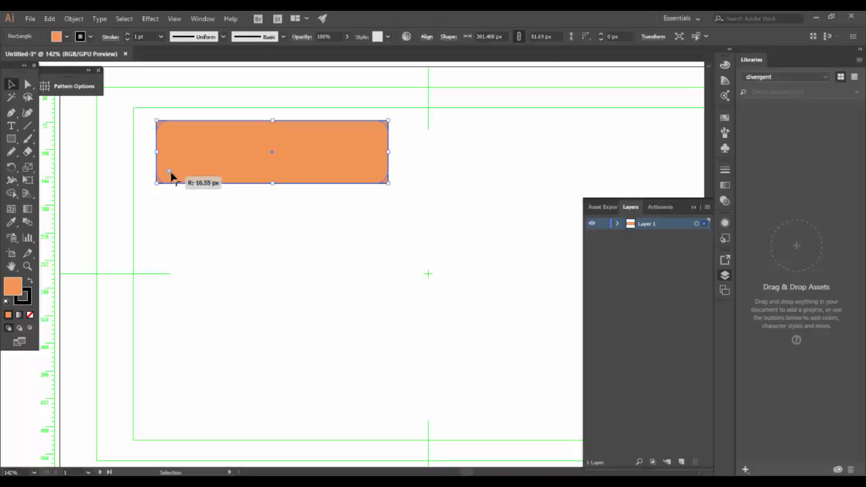
pyautogui.click(255, 224)
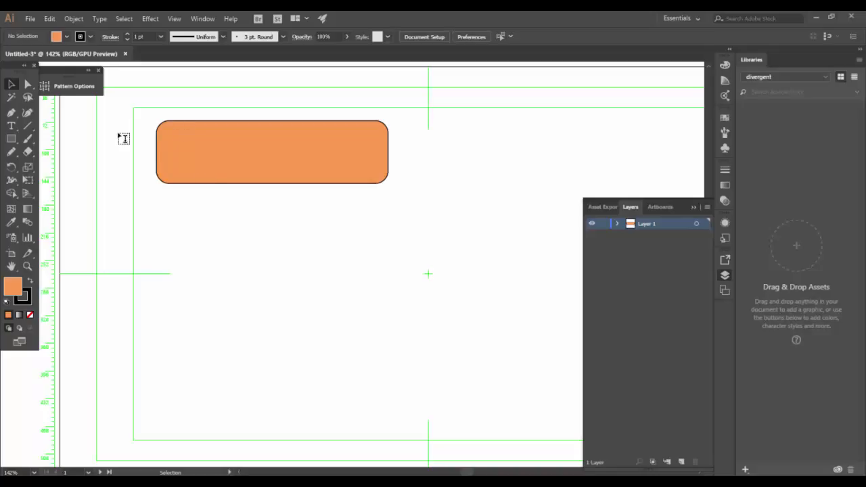
# Draw a text area inside the orange box and type the person's full name.
pyautogui.press('t')
pyautogui.moveTo(173, 132); pyautogui.dragTo(366, 169)
pyautogui.write('Shaun Sarcona')
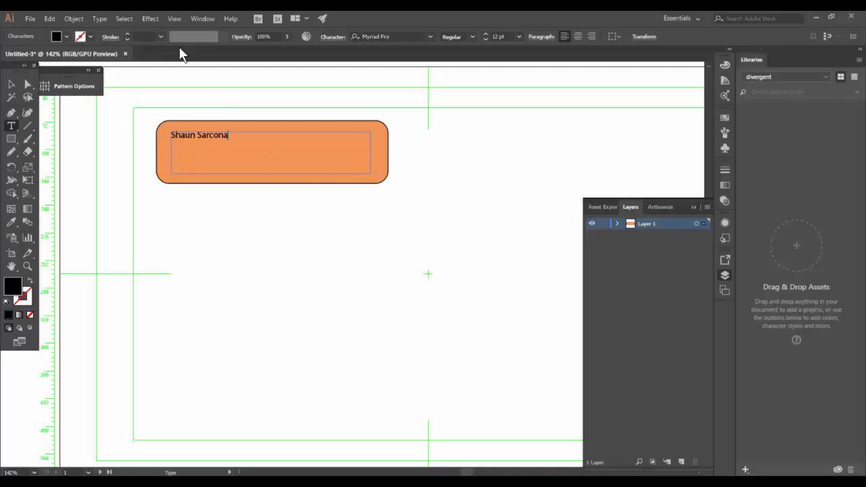
# Set the name to 48 pt, then reduce it to 41 pt so it fits one line.
pyautogui.hotkey('ctrl', 'a')
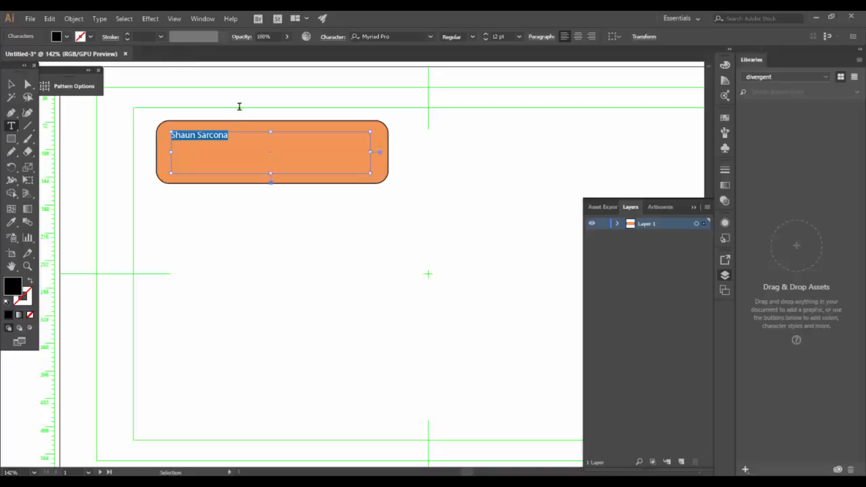
pyautogui.click(518, 36)
pyautogui.click(534, 197)
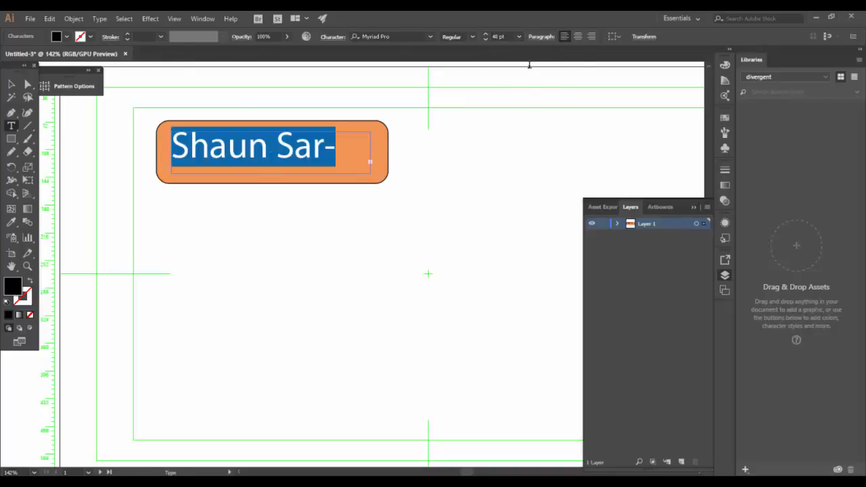
pyautogui.click(485, 39)
pyautogui.click(485, 39)
pyautogui.click(485, 39)
pyautogui.click(485, 39)
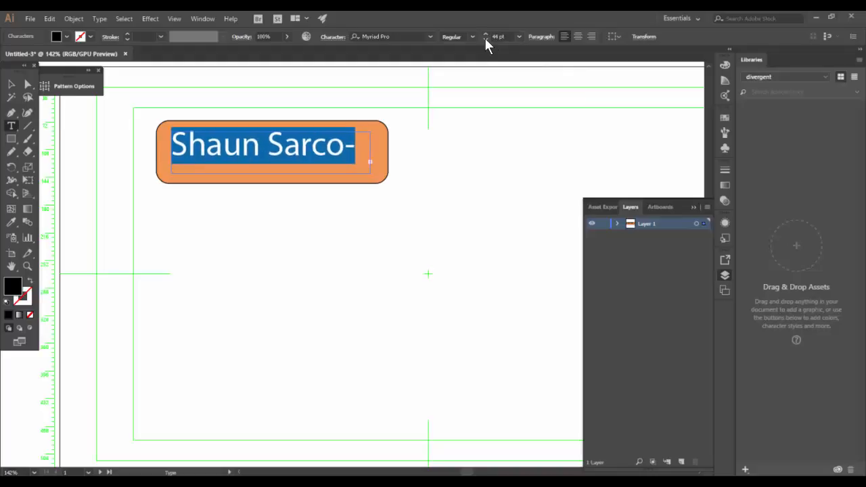
pyautogui.click(485, 40)
pyautogui.click(485, 39)
pyautogui.click(485, 39)
# Nudge the name text down and right to centre it in the orange box.
pyautogui.click(12, 83)
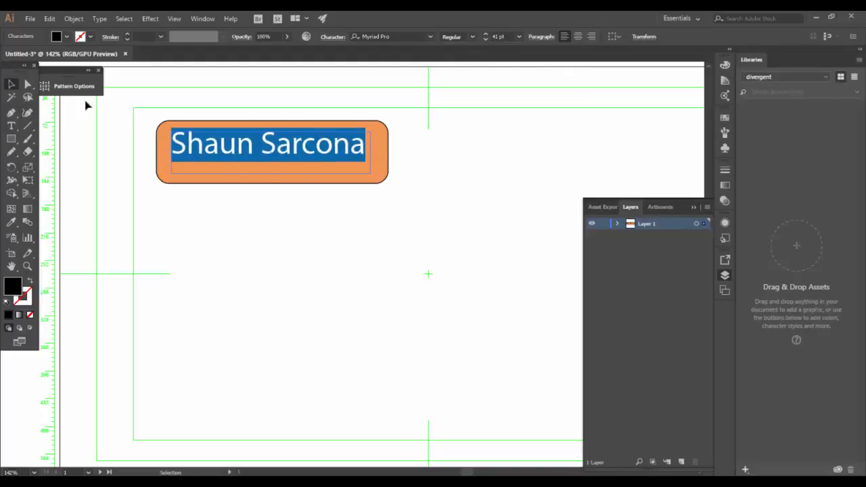
pyautogui.moveTo(236, 149); pyautogui.dragTo(278, 182)
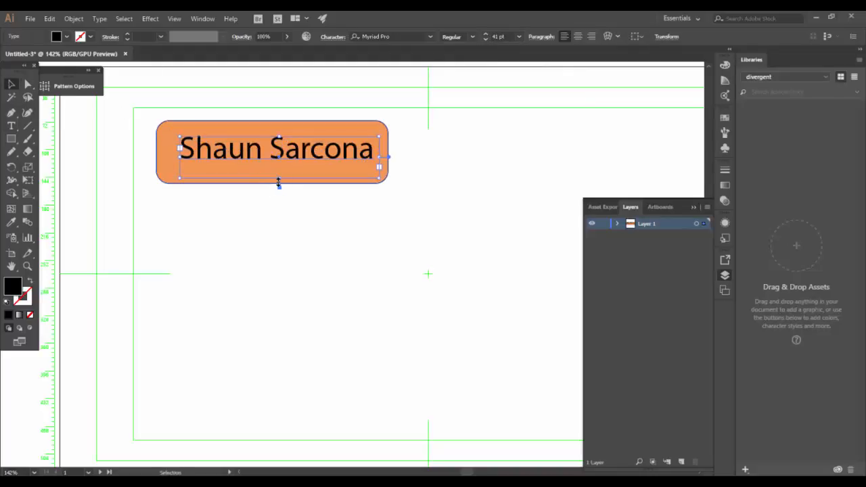
pyautogui.moveTo(250, 154); pyautogui.dragTo(257, 157)
pyautogui.click(460, 259)
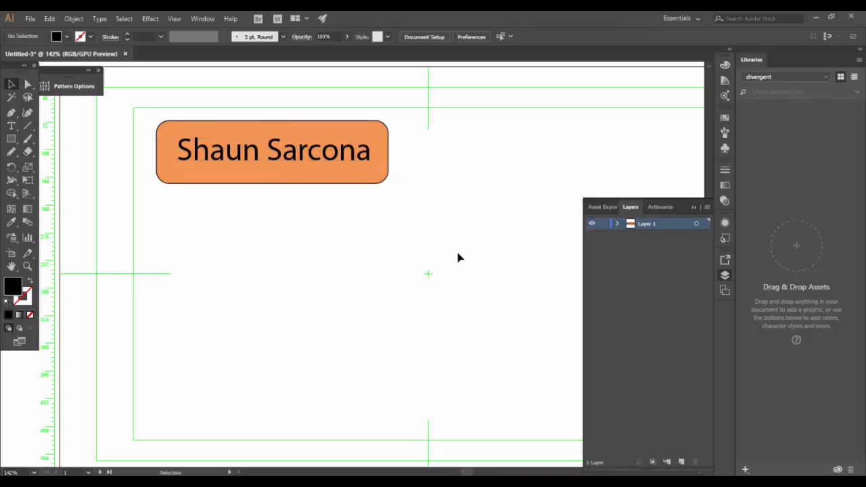
# Duplicate the orange box and its name text straight down beneath the original.
pyautogui.moveTo(423, 206); pyautogui.dragTo(143, 116)
pyautogui.keyDown('shift'); pyautogui.click(238, 156); pyautogui.keyUp('shift')
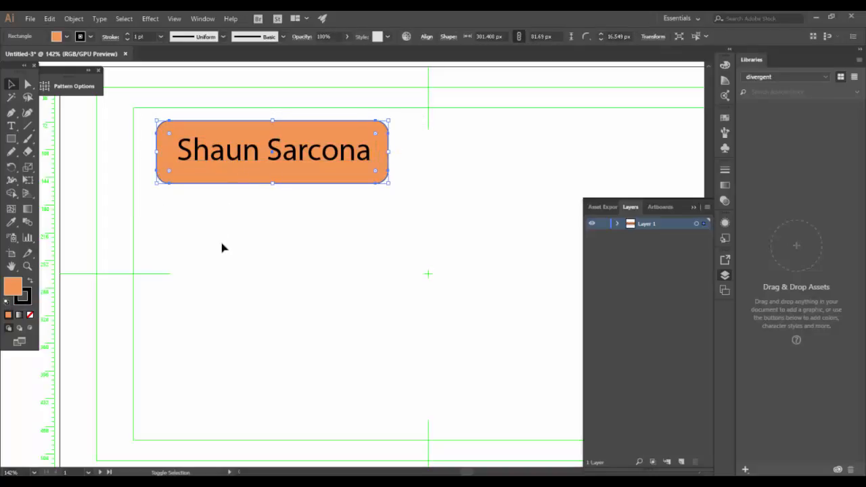
pyautogui.keyDown('shift'); pyautogui.click(241, 161); pyautogui.keyUp('shift')
pyautogui.moveTo(238, 162); pyautogui.dragTo(213, 353)
pyautogui.click(446, 255)
# Marquee-select all four stacked signs with their text.
pyautogui.scroll(-1, 451, 248)
pyautogui.hscroll(-1, 451, 247)
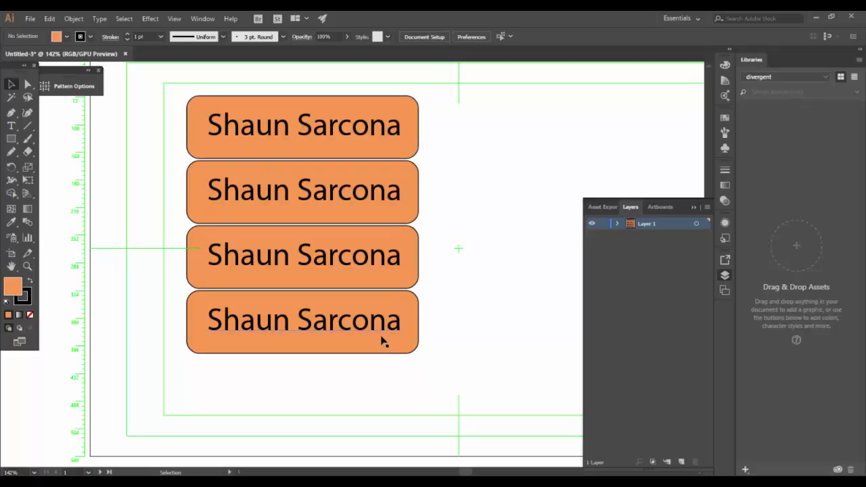
pyautogui.moveTo(487, 78); pyautogui.dragTo(139, 428)
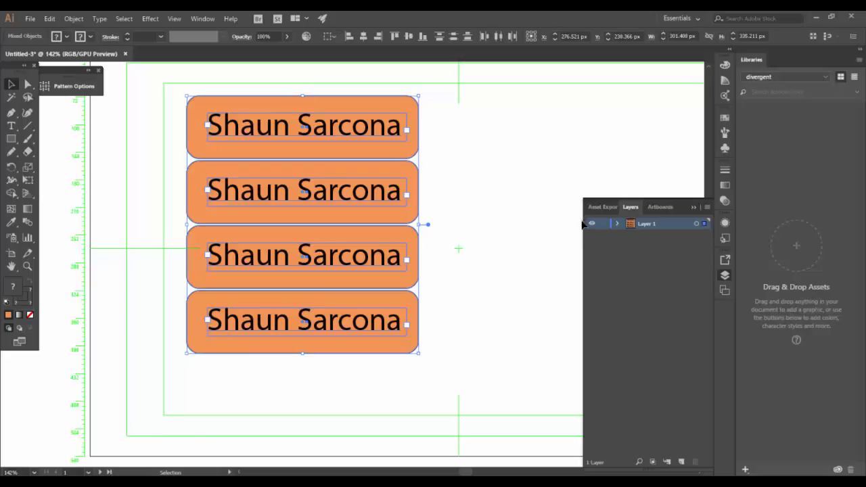
# Create new layers and move the top and second signs onto Layer 2.
pyautogui.moveTo(427, 98); pyautogui.dragTo(165, 150)
pyautogui.click(680, 462)
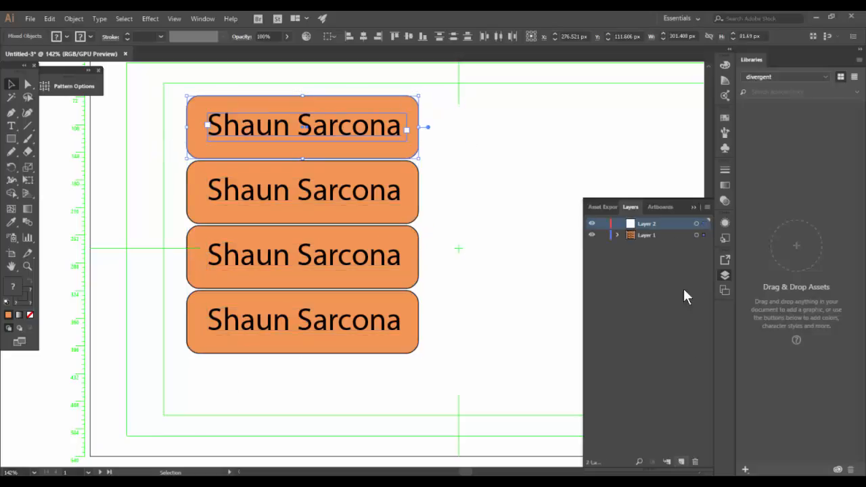
pyautogui.moveTo(702, 231); pyautogui.dragTo(703, 223)
pyautogui.click(683, 461)
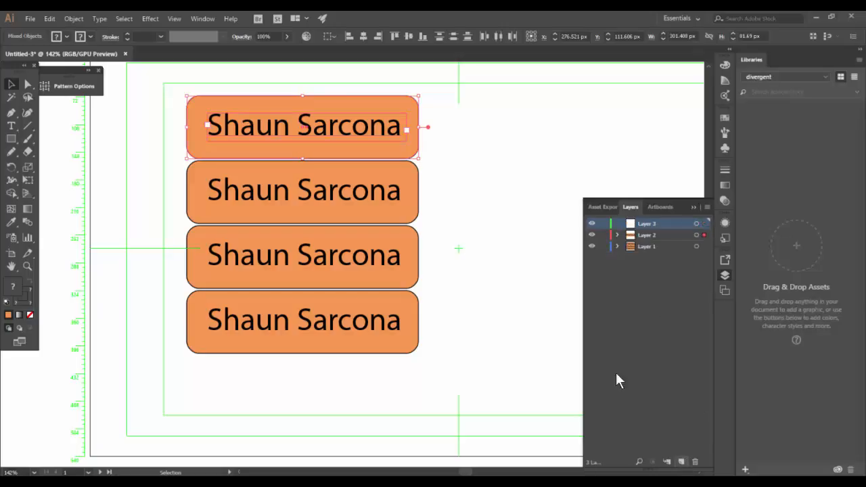
pyautogui.moveTo(148, 211); pyautogui.dragTo(423, 218)
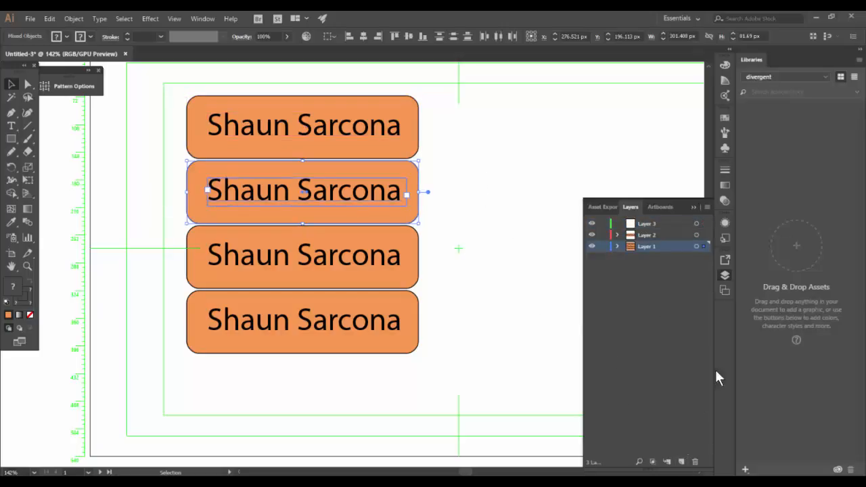
pyautogui.moveTo(704, 243); pyautogui.dragTo(704, 236)
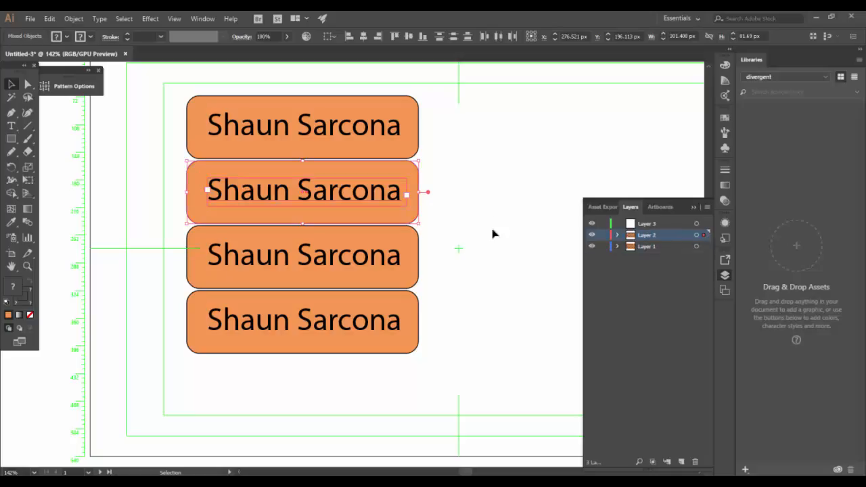
# Move the third sign and its text onto a new Layer 4.
pyautogui.moveTo(109, 268); pyautogui.dragTo(284, 274)
pyautogui.click(681, 462)
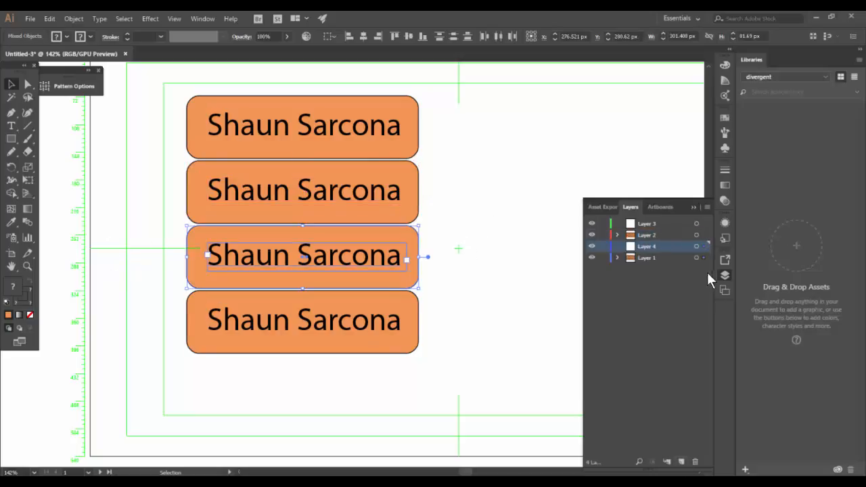
pyautogui.moveTo(704, 257); pyautogui.dragTo(704, 246)
# Move the second sign onto a new Layer 5 and delete the empty Layer 3.
pyautogui.moveTo(441, 299); pyautogui.dragTo(384, 323)
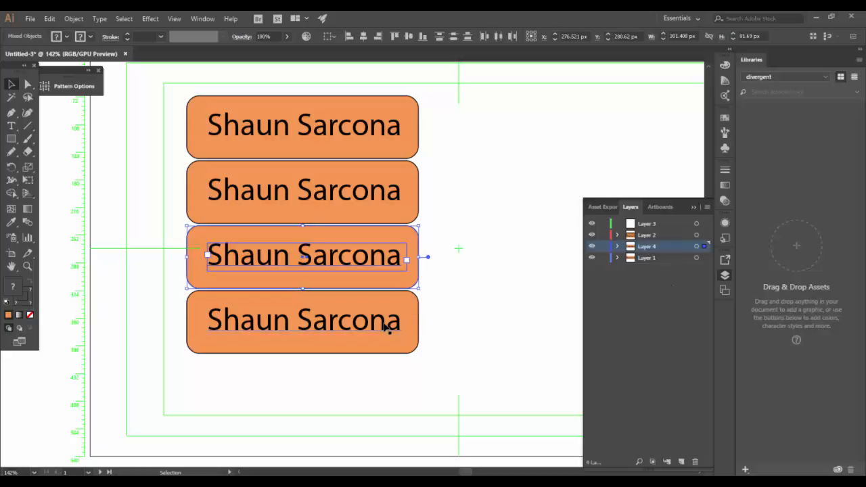
pyautogui.click(464, 303)
pyautogui.click(232, 350)
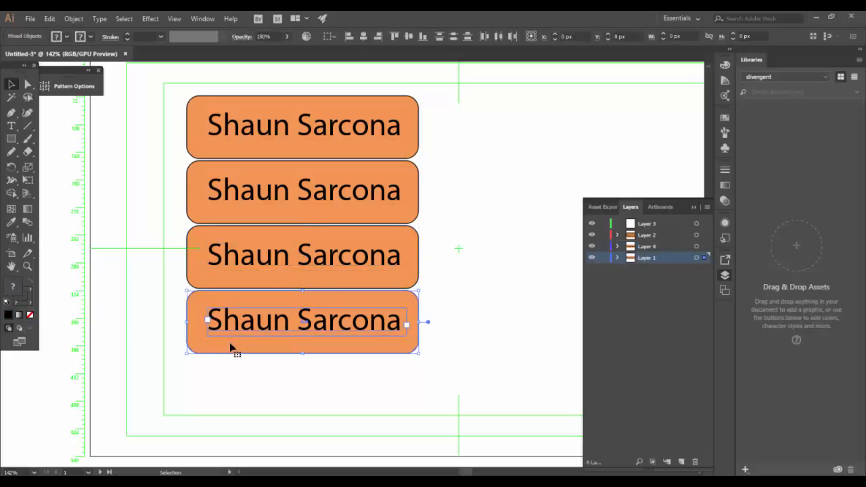
pyautogui.click(212, 262)
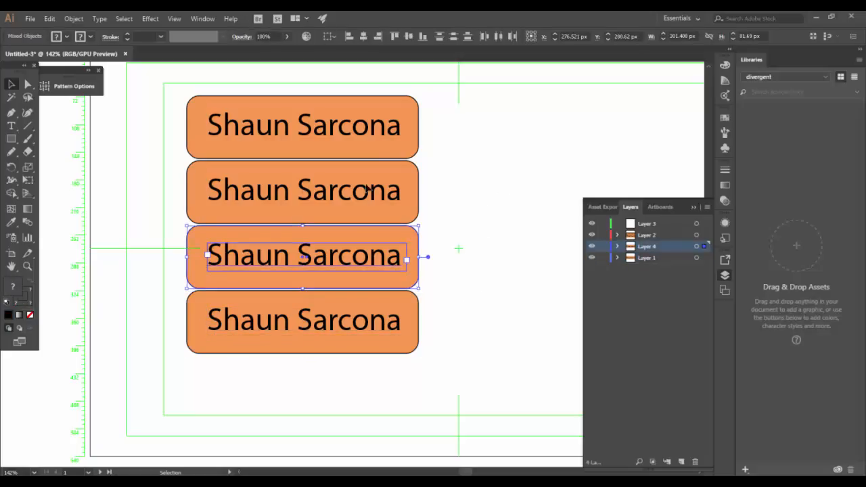
pyautogui.click(283, 196)
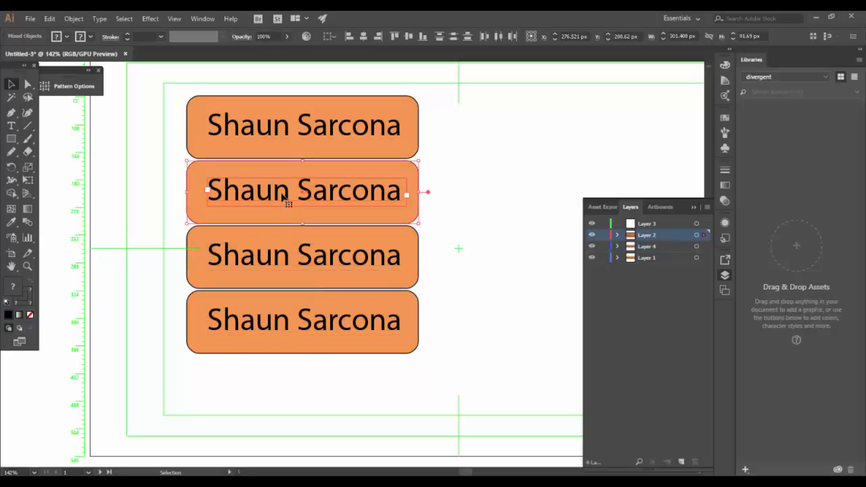
pyautogui.click(681, 461)
pyautogui.moveTo(705, 240); pyautogui.dragTo(704, 236)
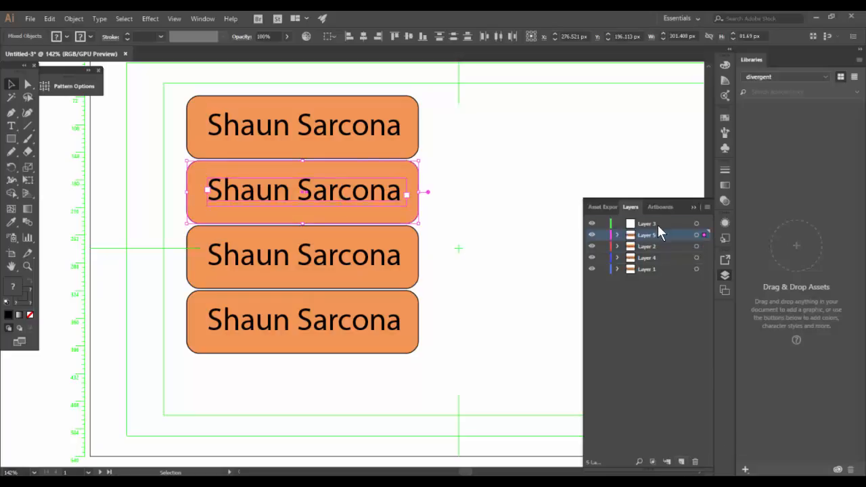
pyautogui.click(658, 224)
pyautogui.click(695, 461)
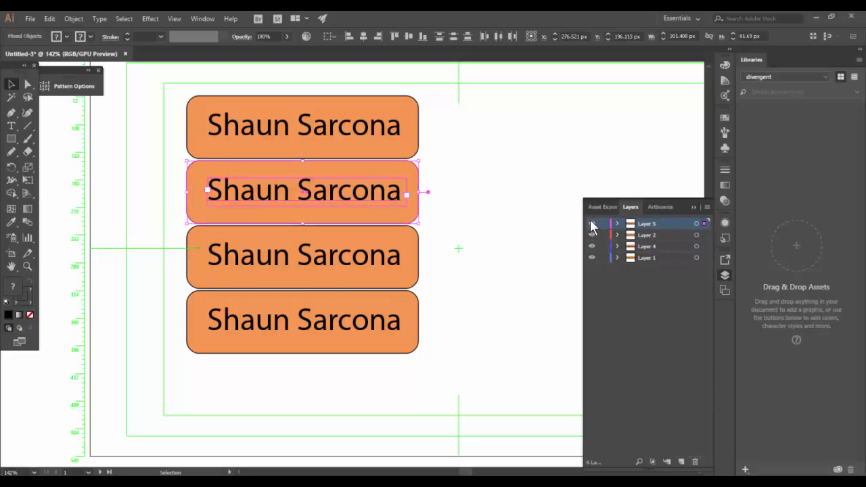
# Move Layer 5 below Layer 2, toggling each layer's visibility to confirm its sign.
pyautogui.click(593, 224)
pyautogui.click(593, 224)
pyautogui.keyDown('shift'); pyautogui.click(648, 235); pyautogui.keyUp('shift')
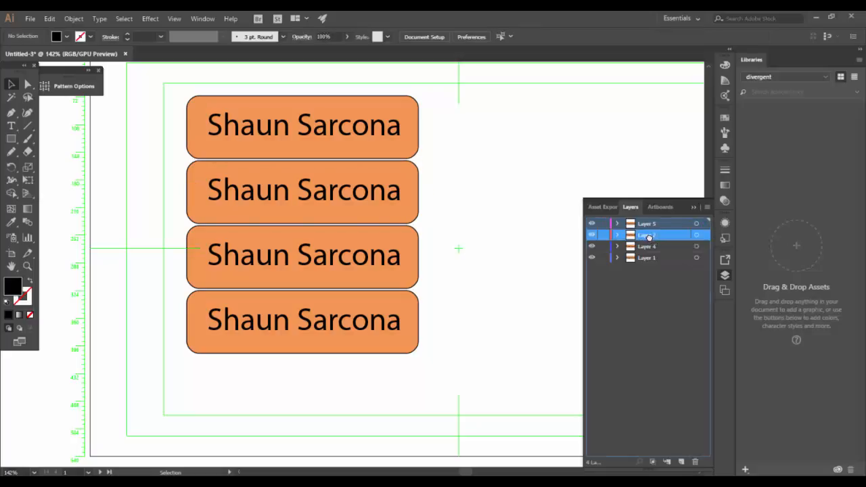
pyautogui.moveTo(651, 240); pyautogui.dragTo(650, 242)
pyautogui.click(592, 224)
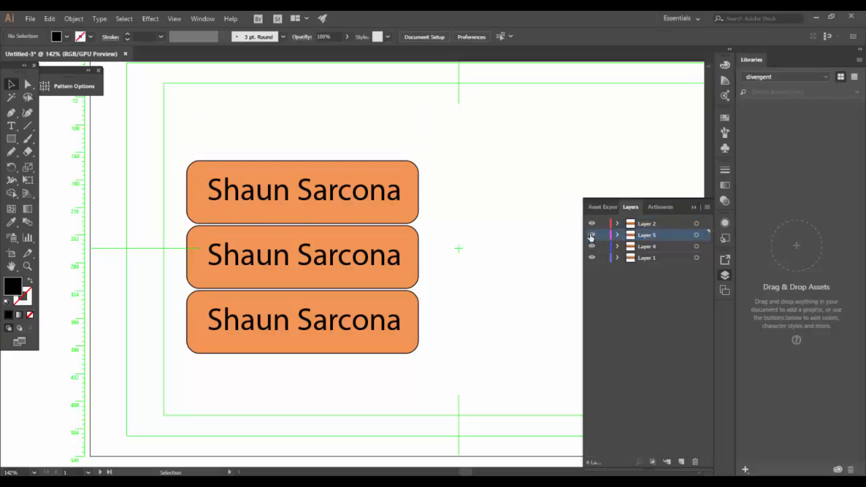
pyautogui.click(592, 225)
pyautogui.click(592, 235)
pyautogui.click(592, 235)
pyautogui.click(592, 247)
pyautogui.click(592, 246)
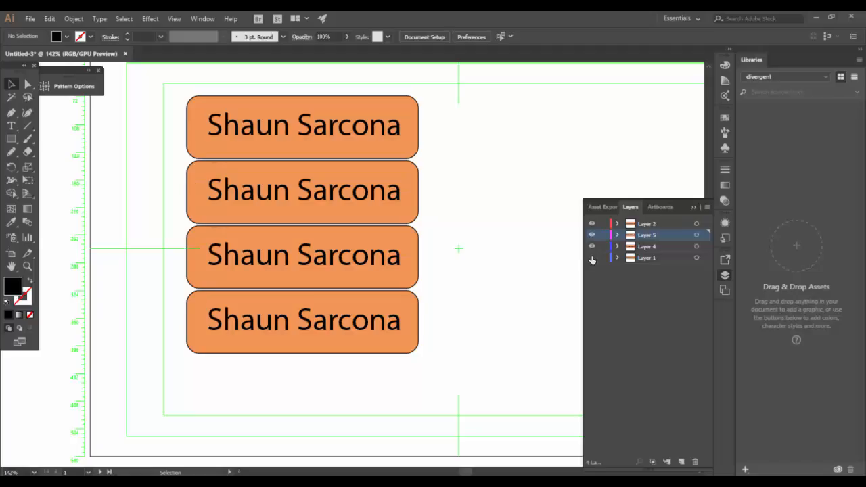
pyautogui.click(592, 258)
pyautogui.click(591, 257)
pyautogui.click(647, 224)
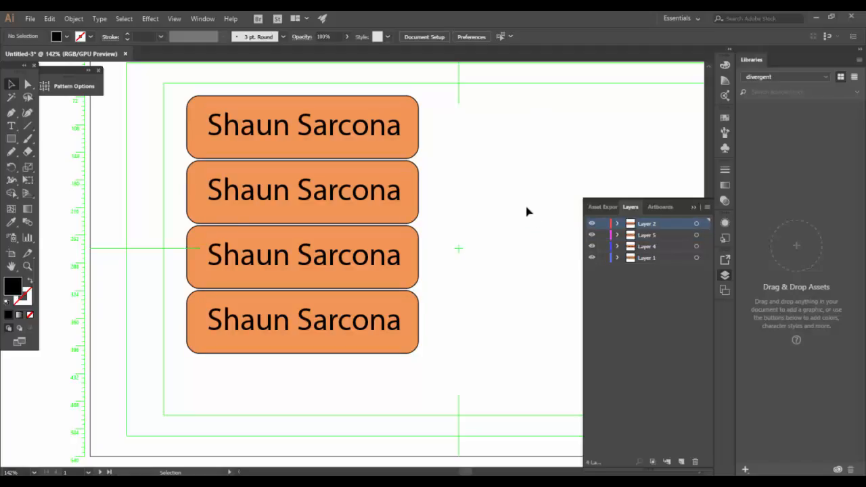
# Fit the artboard in view and save the artwork as ShaunSignage.ai.
pyautogui.hotkey('ctrl', '0')
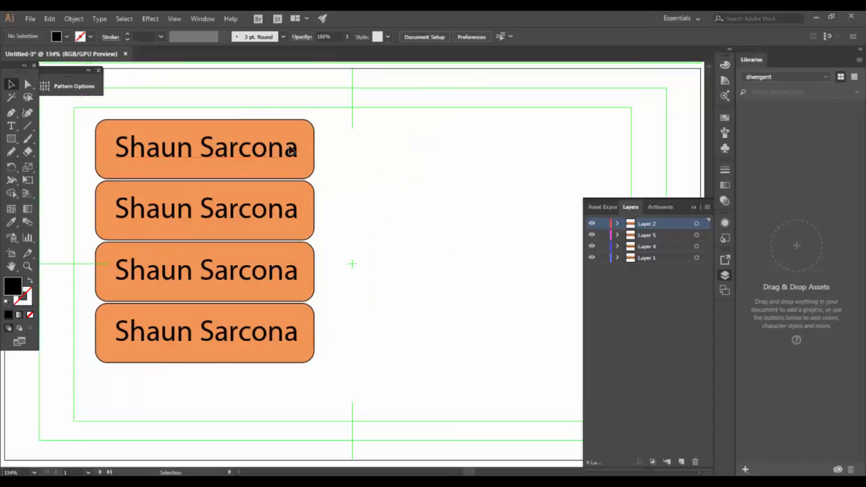
pyautogui.press('a')
pyautogui.hotkey('ctrl', 's')
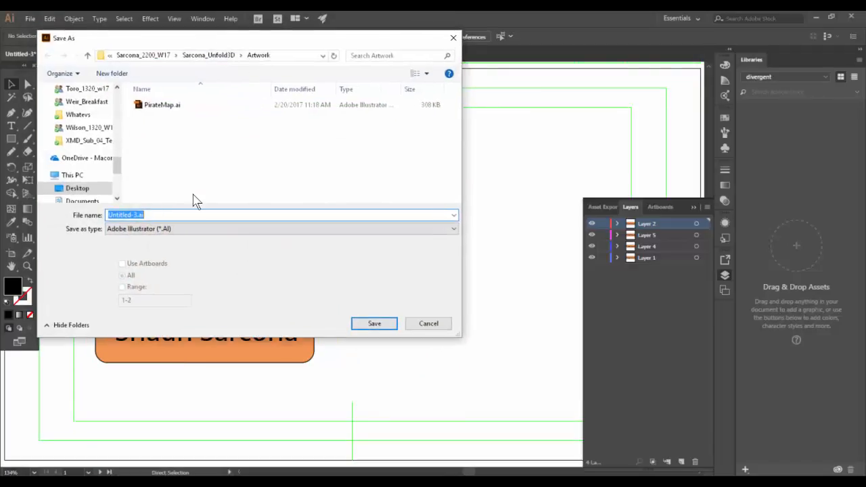
pyautogui.write('ShaunSignage')
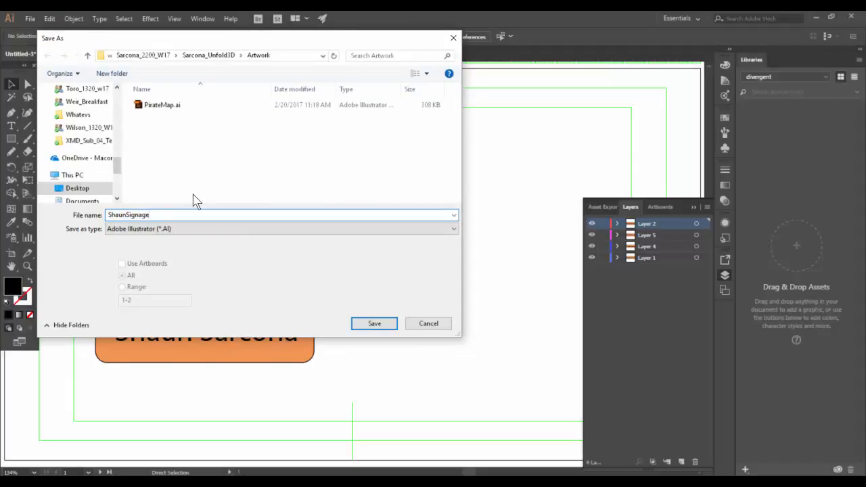
pyautogui.press('Return')
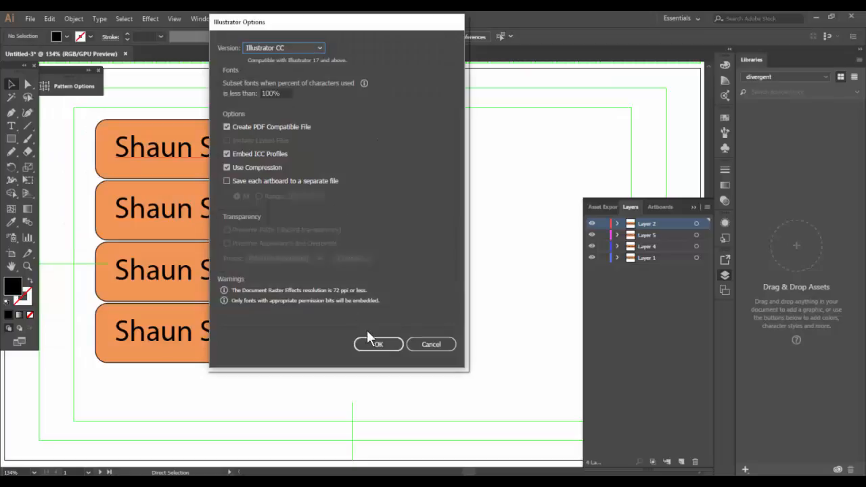
pyautogui.click(375, 343)
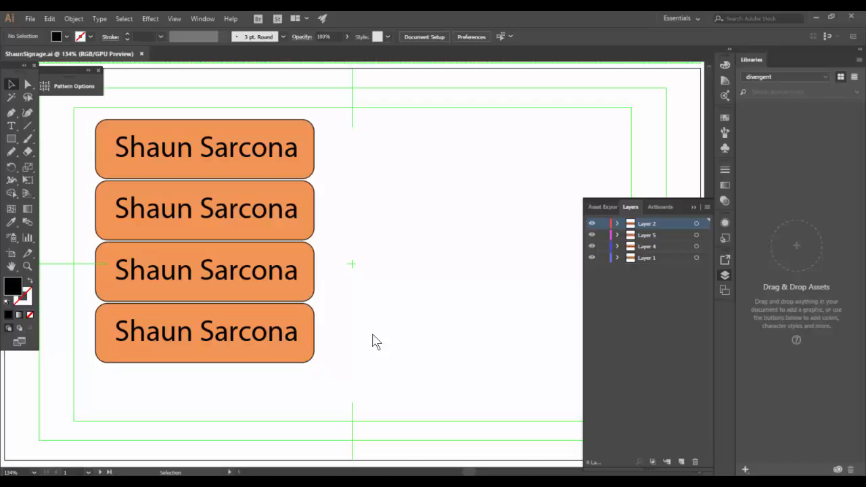
# Re-save over ShaunSignage.ai as Illustrator CC, then switch to After Effects.
pyautogui.press('ctrl')
pyautogui.hotkey('ctrl', 'shift', 's')
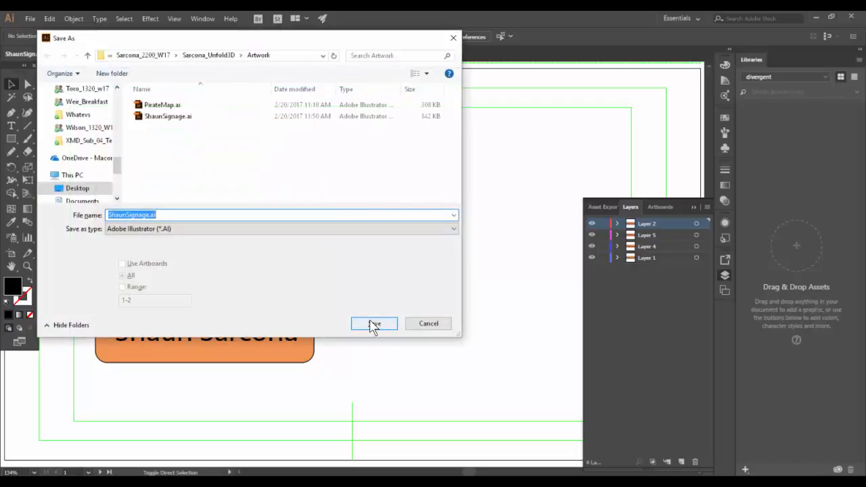
pyautogui.click(374, 323)
pyautogui.click(470, 296)
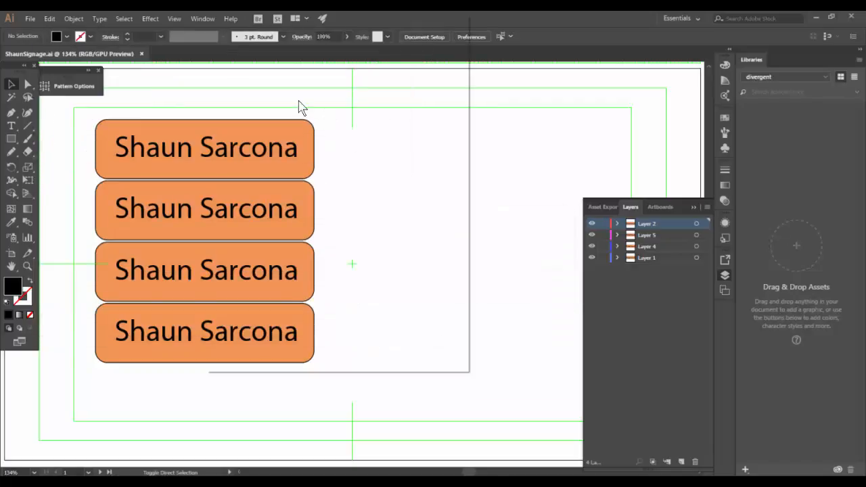
pyautogui.click(287, 47)
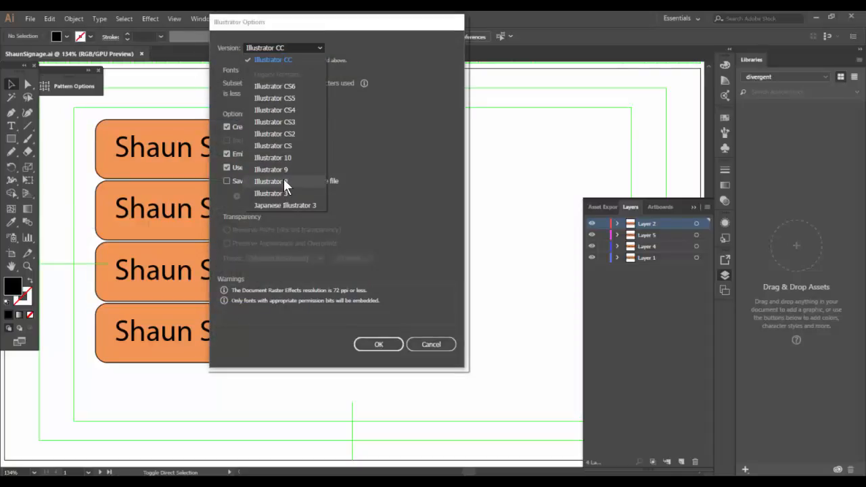
pyautogui.click(429, 347)
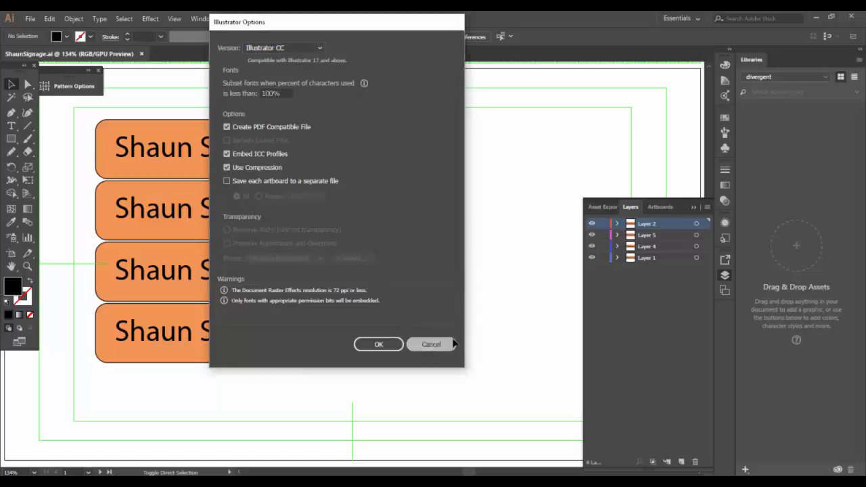
pyautogui.click(429, 345)
pyautogui.hotkey('alt', 'Tab')
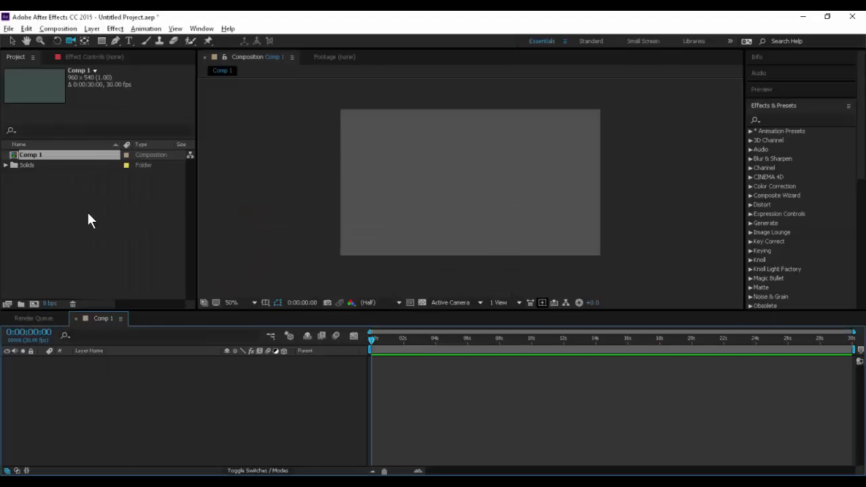
# Import ShaunSignage.ai using Import As Composition - Retain Layer Sizes.
pyautogui.doubleClick(59, 203)
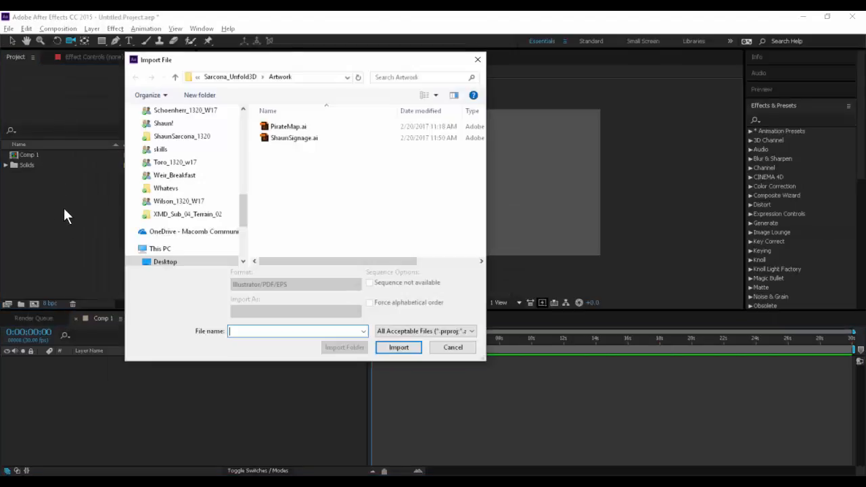
pyautogui.doubleClick(302, 139)
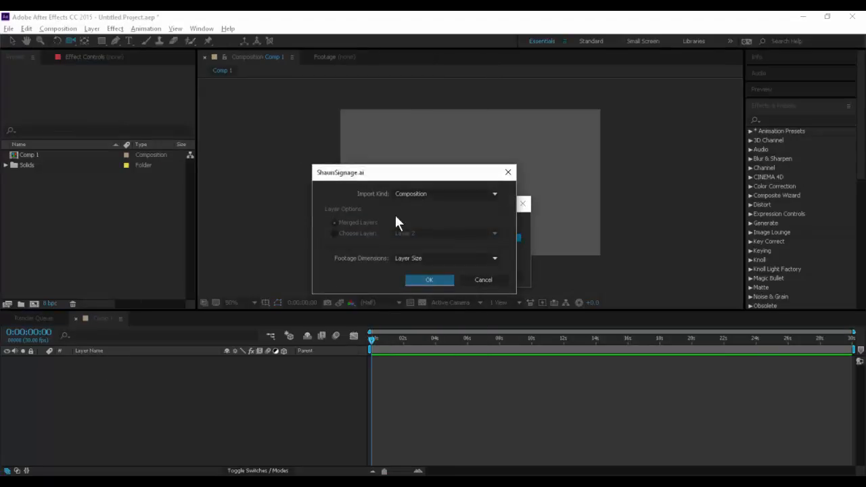
pyautogui.press('Return')
pyautogui.hotkey('ctrl', 'i')
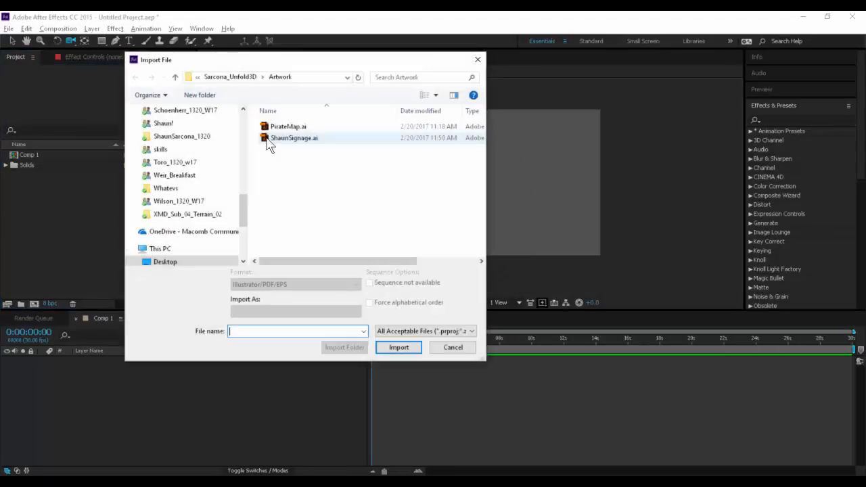
pyautogui.click(284, 138)
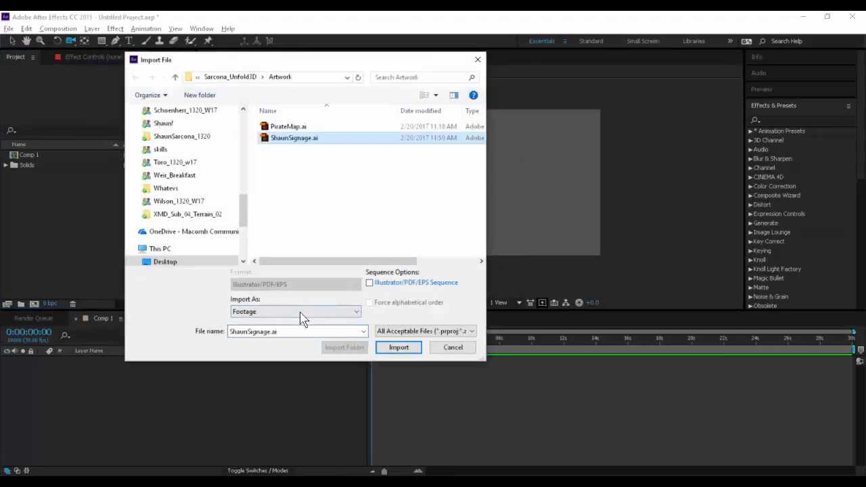
pyautogui.click(300, 312)
pyautogui.click(265, 331)
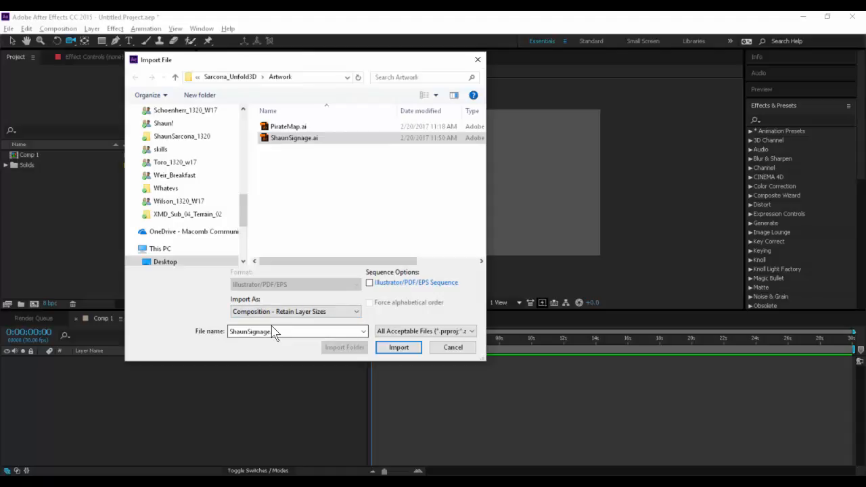
pyautogui.click(279, 311)
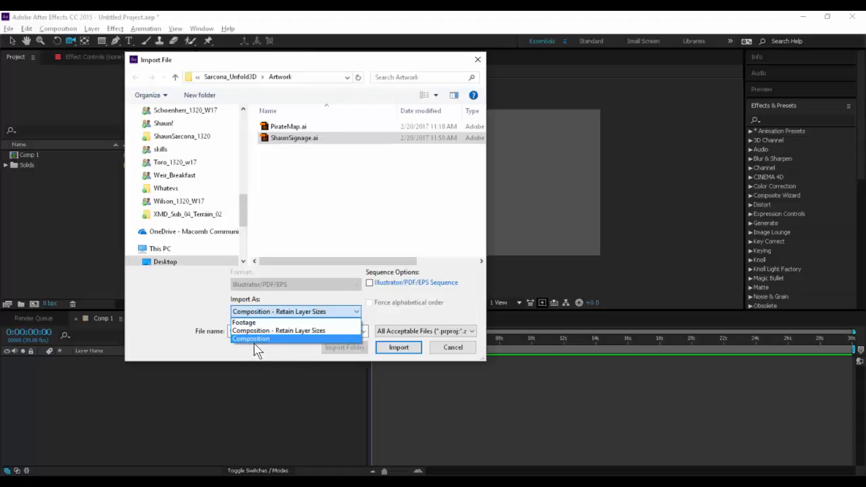
pyautogui.click(263, 330)
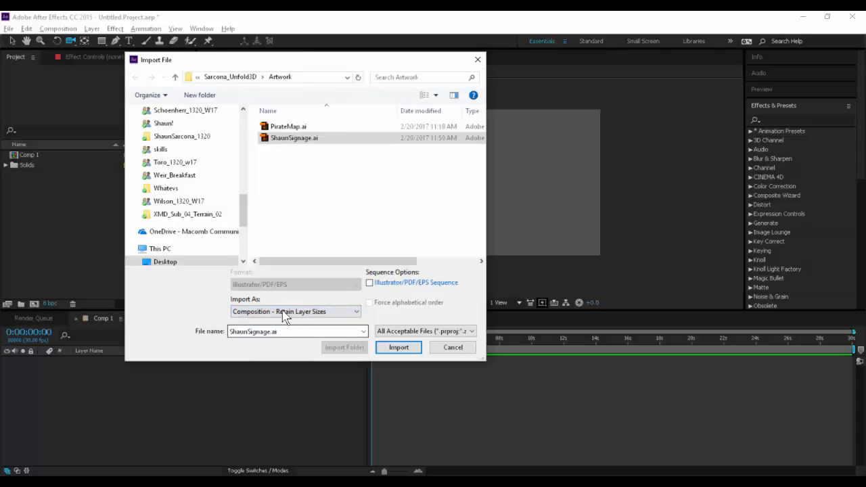
pyautogui.click(414, 346)
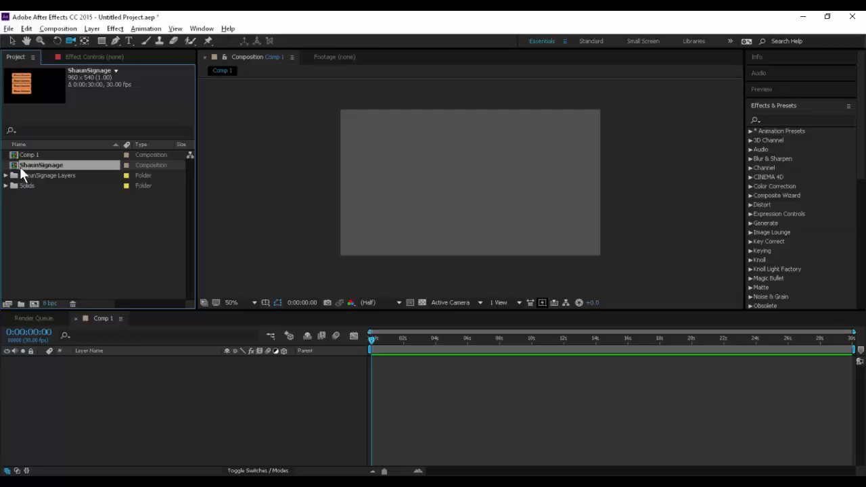
# Expand the ShaunSignage Layers folder, preview its artwork, and open the ShaunSignage composition.
pyautogui.click(16, 176)
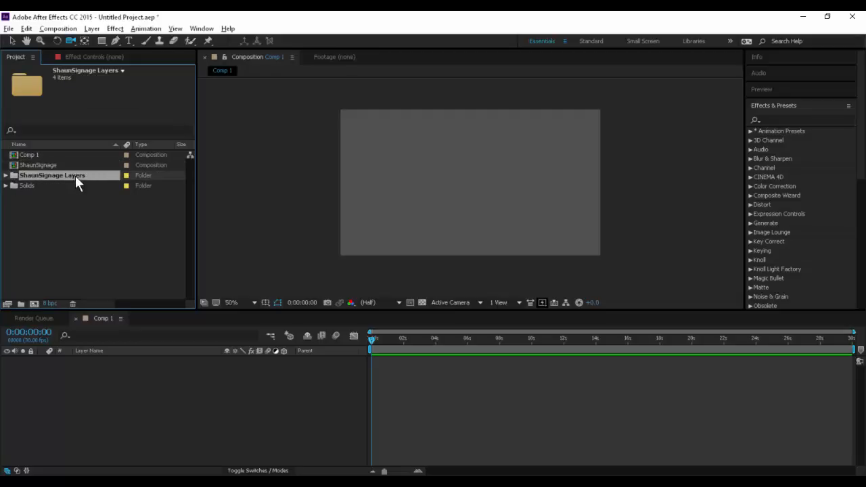
pyautogui.click(6, 175)
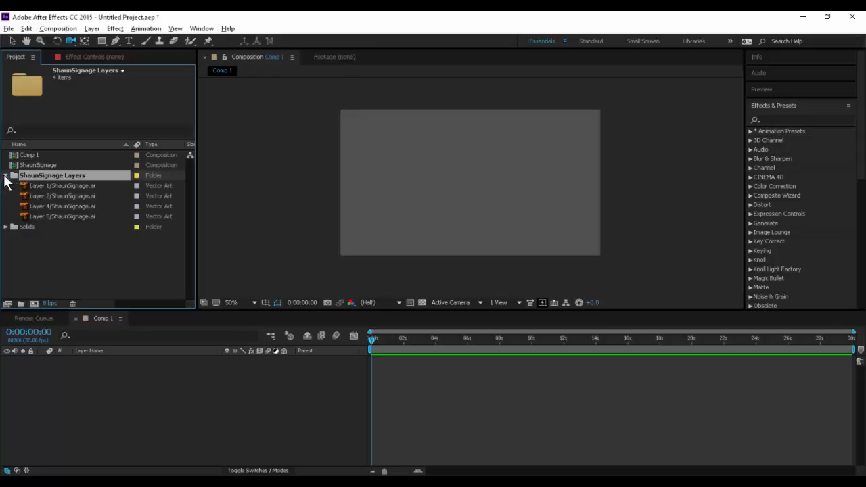
pyautogui.click(53, 184)
pyautogui.click(50, 192)
pyautogui.click(50, 206)
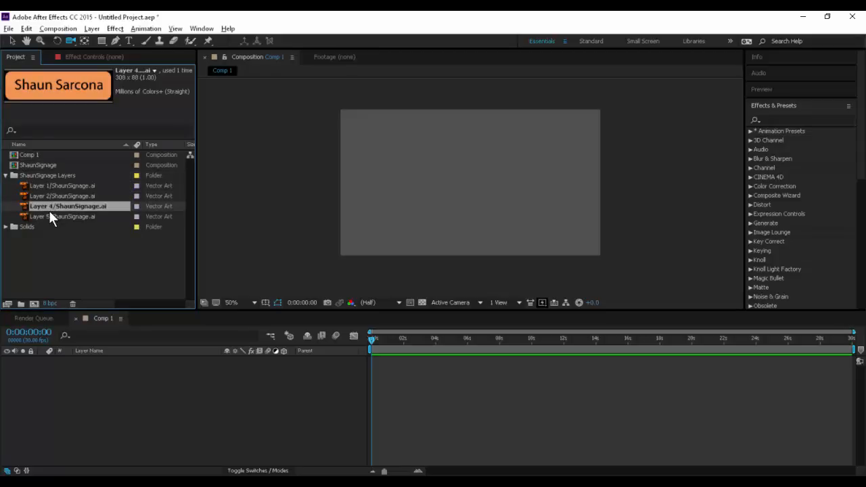
pyautogui.click(31, 166)
pyautogui.doubleClick(31, 166)
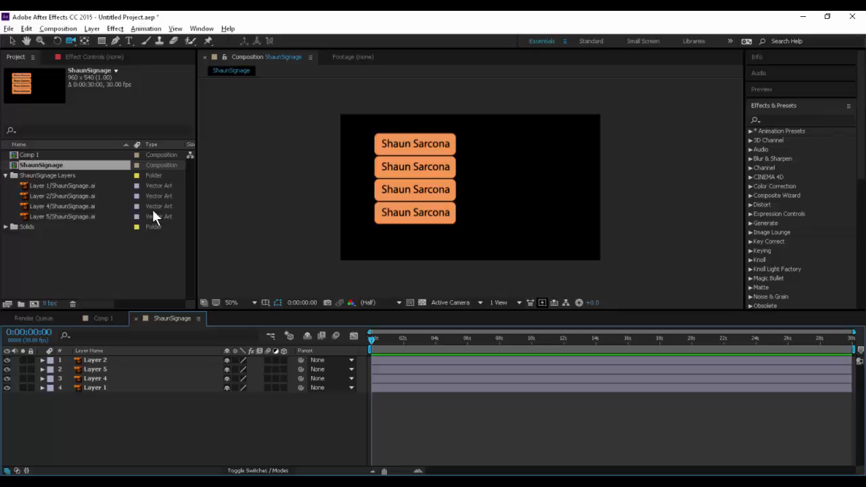
# Add the four sign layers to Comp 1, then delete them and return to ShaunSignage.
pyautogui.click(88, 187)
pyautogui.keyDown('shift'); pyautogui.click(77, 217); pyautogui.keyUp('shift')
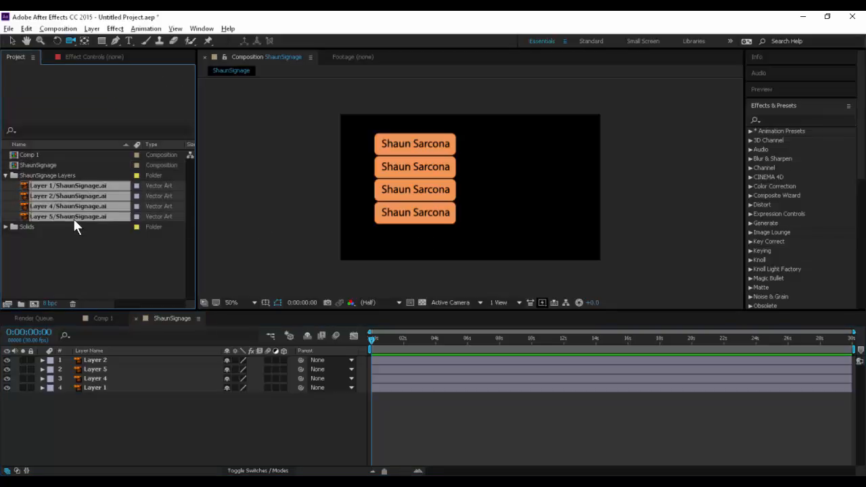
pyautogui.click(101, 318)
pyautogui.moveTo(68, 215); pyautogui.dragTo(101, 393)
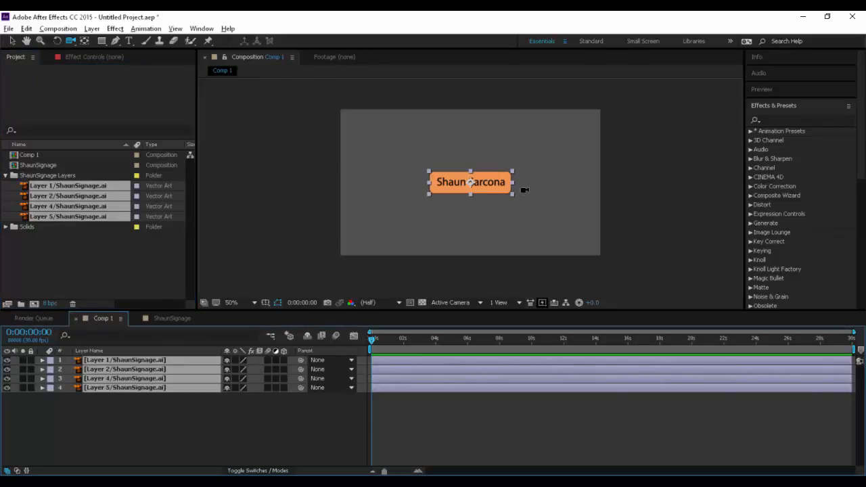
pyautogui.press('Delete')
pyautogui.click(177, 320)
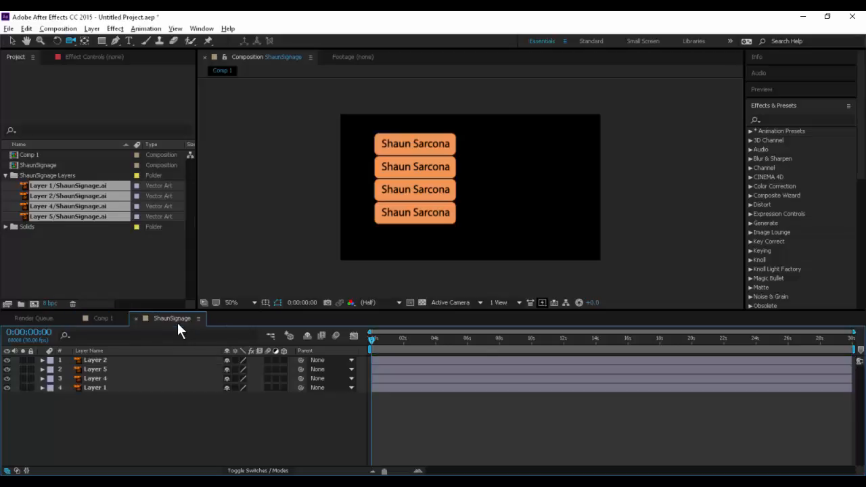
pyautogui.click(6, 175)
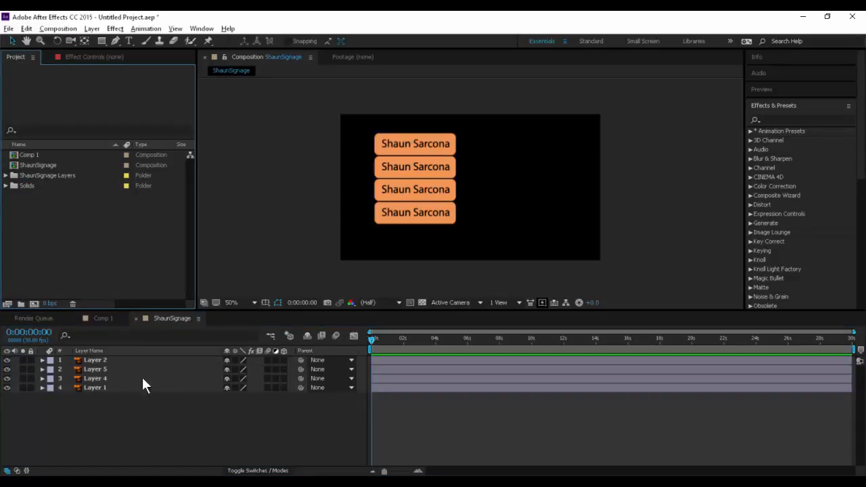
# Select Layers 2, 5, 4 and 1 in turn, frame the sign stack, then switch to Illustrator.
pyautogui.click(105, 360)
pyautogui.click(102, 369)
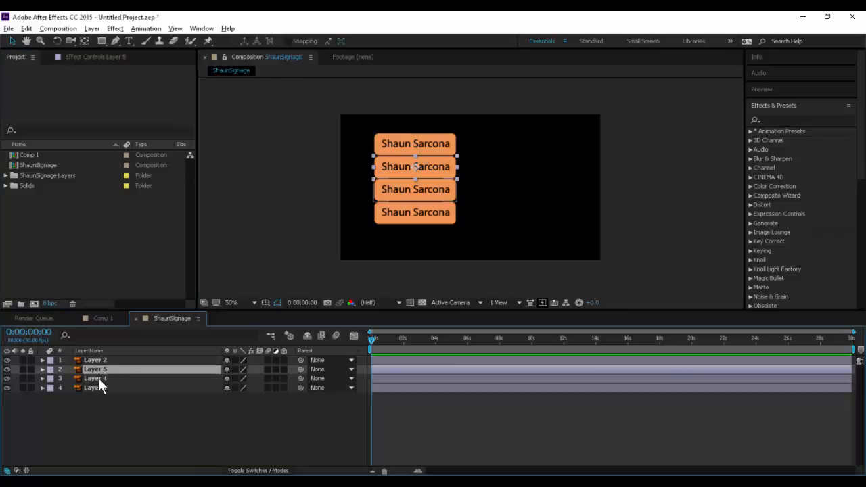
pyautogui.click(98, 378)
pyautogui.click(102, 387)
pyautogui.scroll(2, 387, 190)
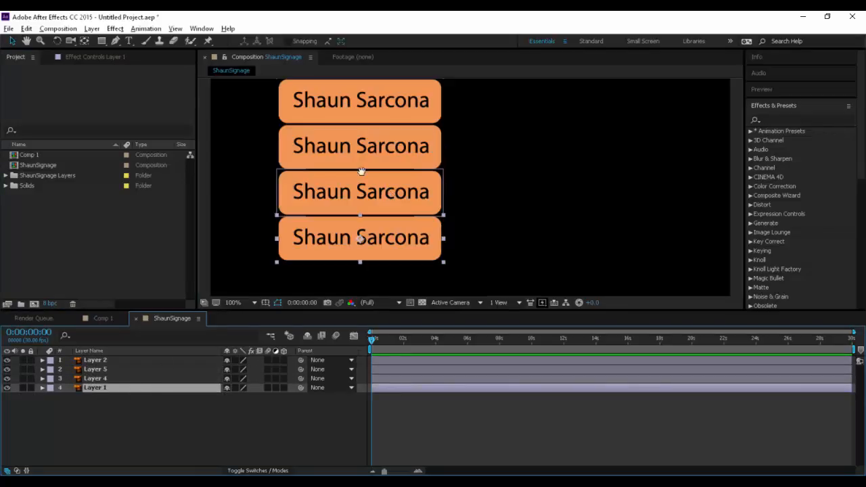
pyautogui.moveTo(377, 188); pyautogui.dragTo(385, 177)
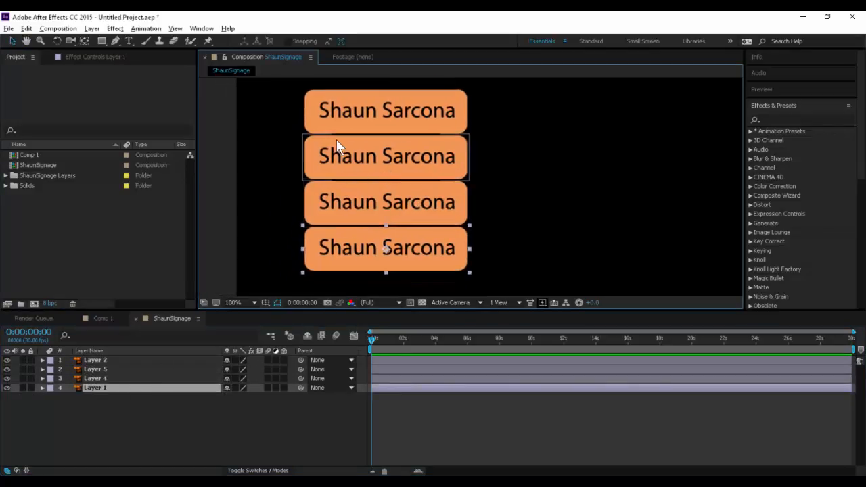
pyautogui.hotkey('alt', 'Tab')
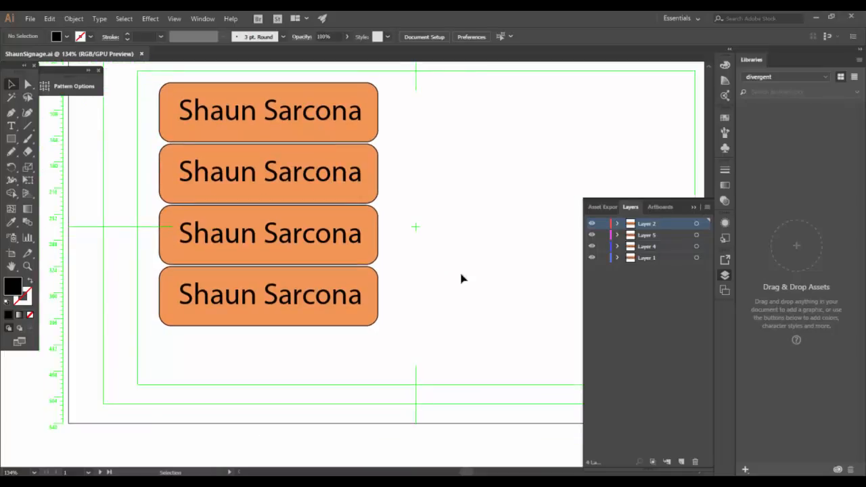
# Duplicate the bottom sign below itself and move the copy onto a new Layer 6.
pyautogui.click(235, 310)
pyautogui.moveTo(273, 308); pyautogui.dragTo(276, 354)
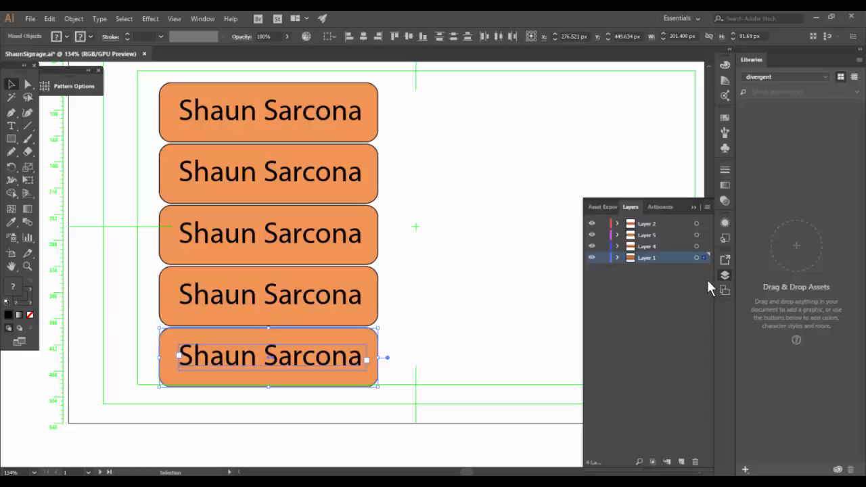
pyautogui.click(681, 462)
pyautogui.moveTo(704, 269); pyautogui.dragTo(704, 258)
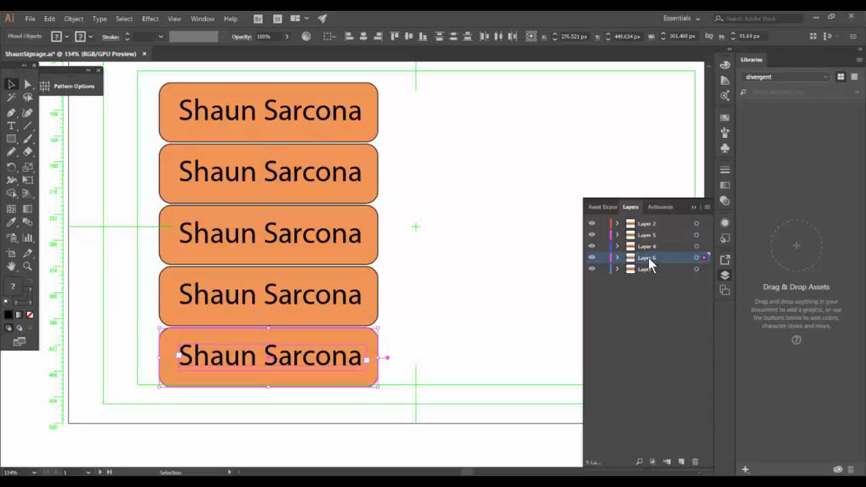
# Move Layer 6 below Layer 1, check its sign's visibility, and return to After Effects.
pyautogui.moveTo(649, 258); pyautogui.dragTo(623, 273)
pyautogui.click(592, 269)
pyautogui.click(592, 270)
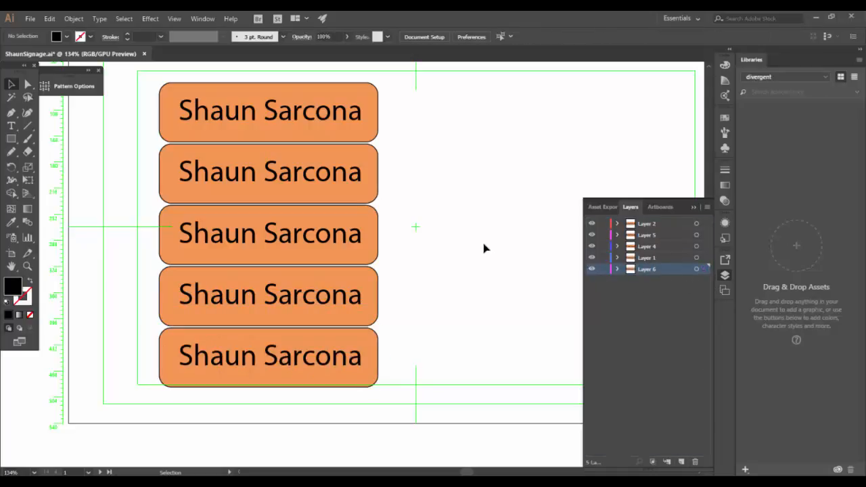
pyautogui.press('a')
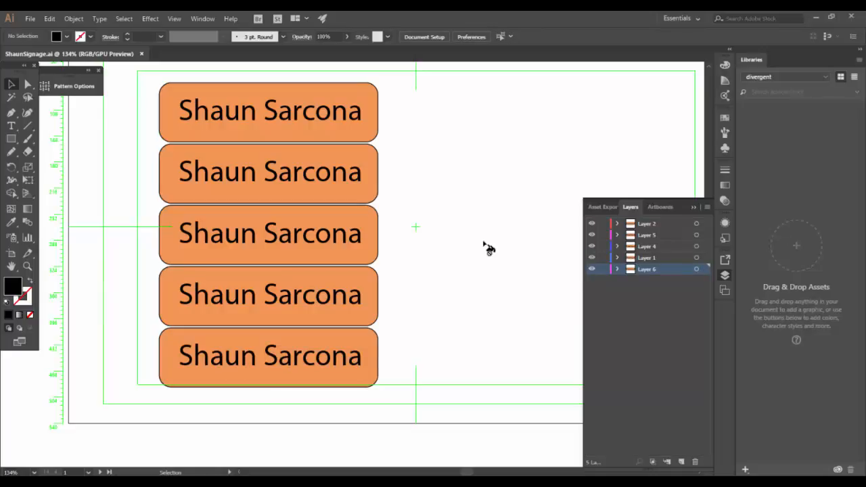
pyautogui.hotkey('alt', 'Tab')
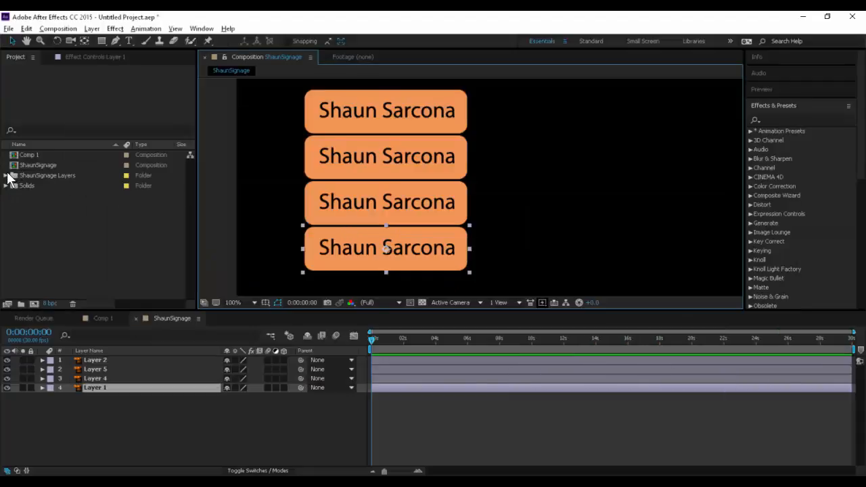
# Delete the old ShaunSignage composition and the ShaunSignage Layers folder from the Project panel.
pyautogui.click(6, 175)
pyautogui.click(94, 185)
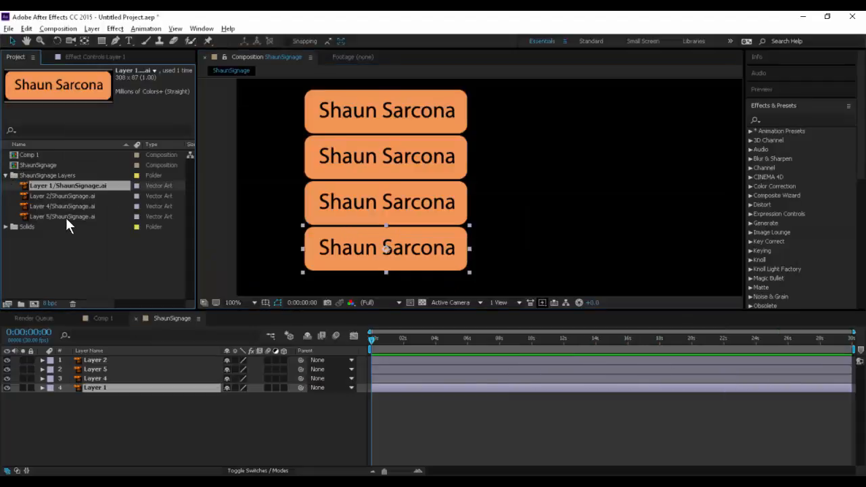
pyautogui.keyDown('shift'); pyautogui.click(66, 217); pyautogui.keyUp('shift')
pyautogui.rightClick(65, 216)
pyautogui.click(114, 306)
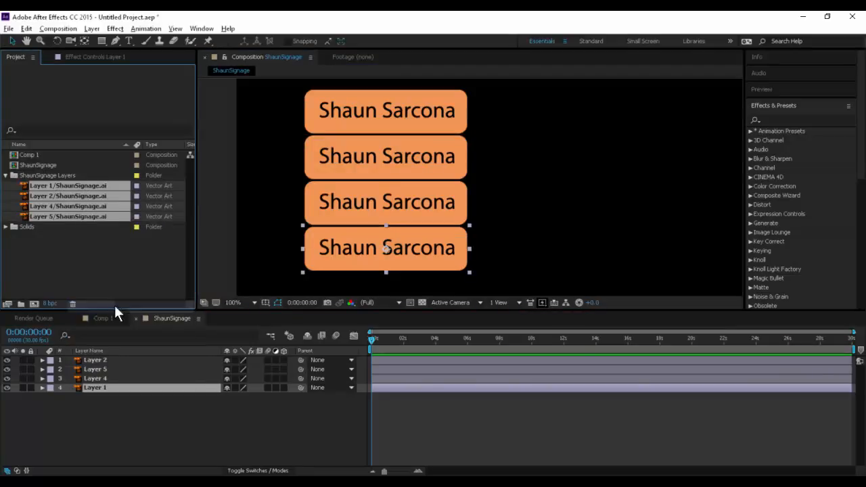
pyautogui.click(47, 167)
pyautogui.press('Delete')
pyautogui.press('Return')
pyautogui.click(42, 173)
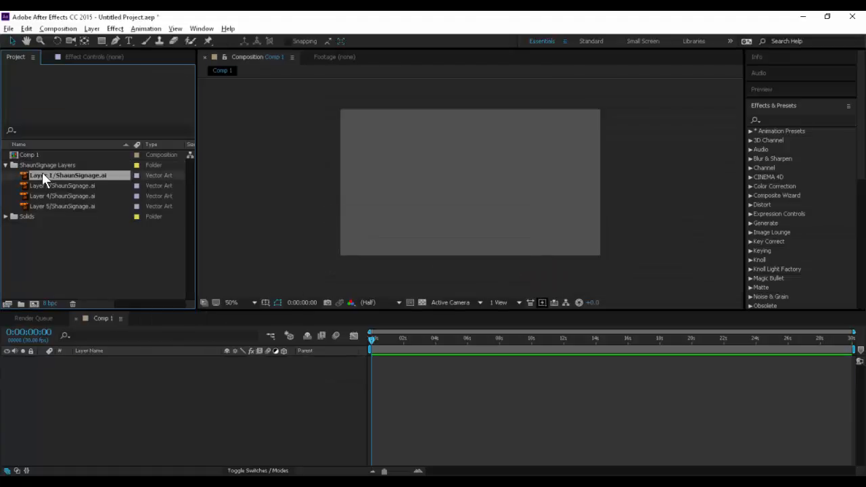
pyautogui.click(44, 166)
pyautogui.press('Delete')
pyautogui.press('Return')
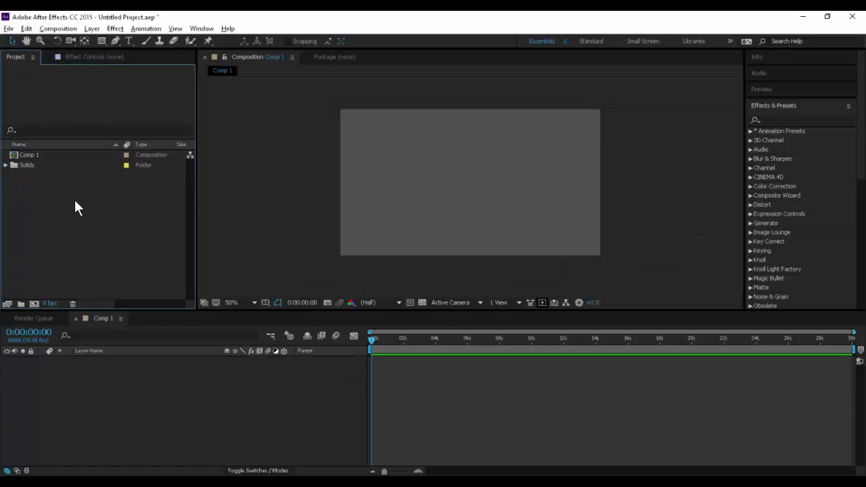
# Import ShaunSignage.ai as Composition – Retain Layer Sizes, open the new comp, then return to Illustrator.
pyautogui.doubleClick(74, 207)
pyautogui.click(291, 138)
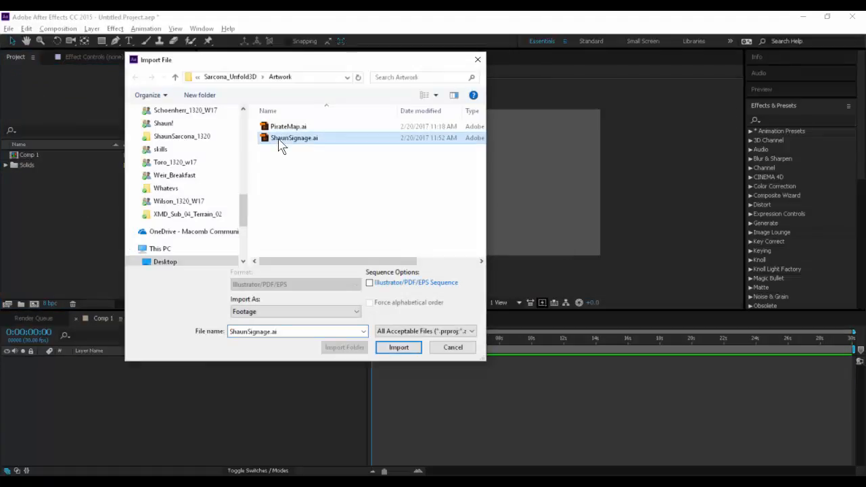
pyautogui.doubleClick(280, 139)
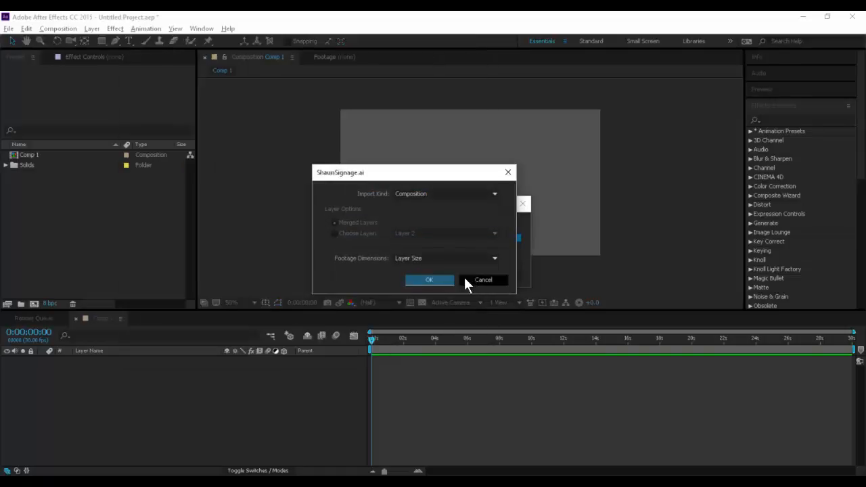
pyautogui.click(411, 278)
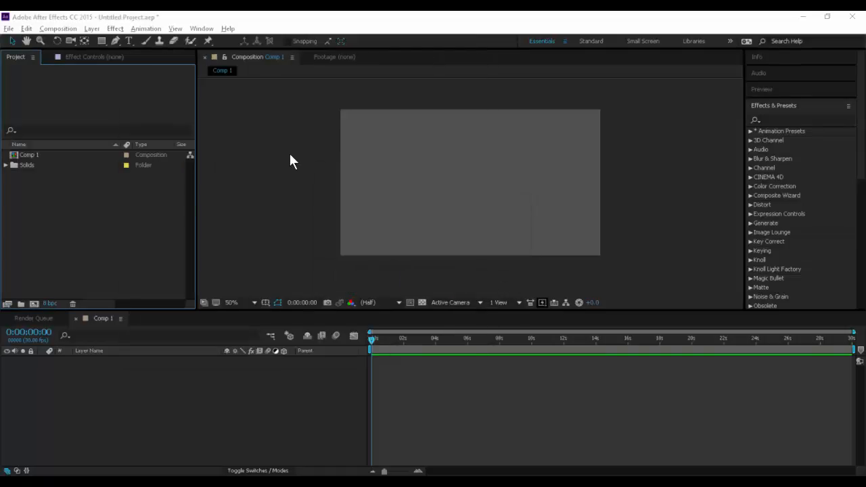
pyautogui.hotkey('ctrl', 'i')
pyautogui.click(291, 138)
pyautogui.click(295, 311)
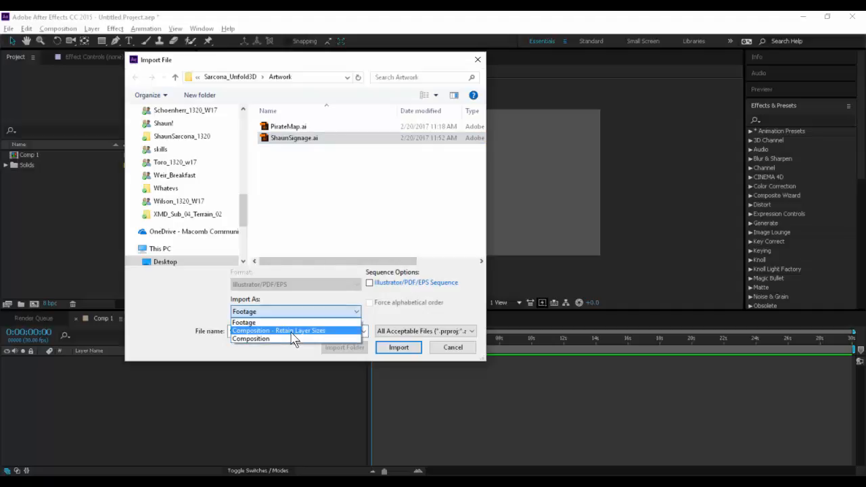
pyautogui.click(295, 330)
pyautogui.click(402, 347)
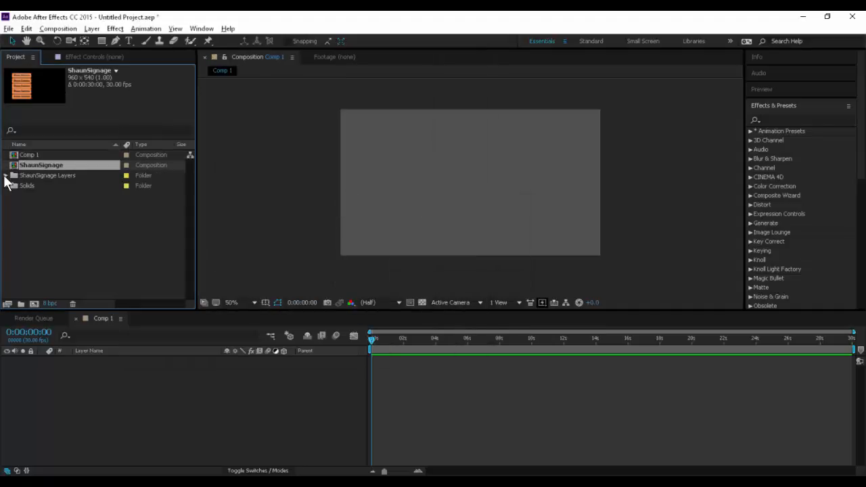
pyautogui.doubleClick(23, 164)
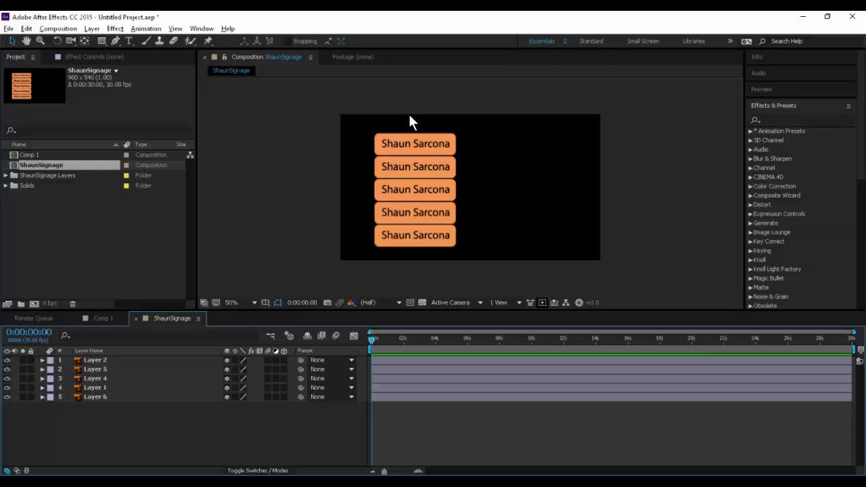
pyautogui.hotkey('alt', 'Tab')
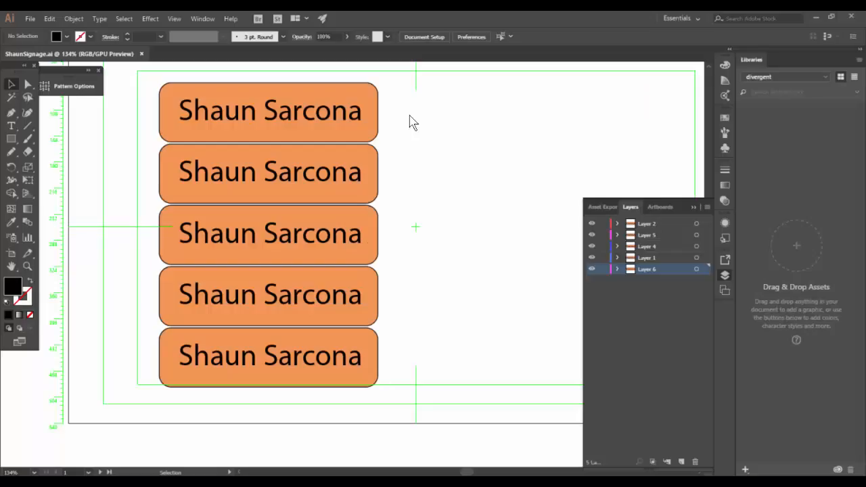
# Replace the name on the second sign with the text 'Party Guy!'.
pyautogui.doubleClick(274, 169)
pyautogui.doubleClick(274, 169)
pyautogui.click(274, 169)
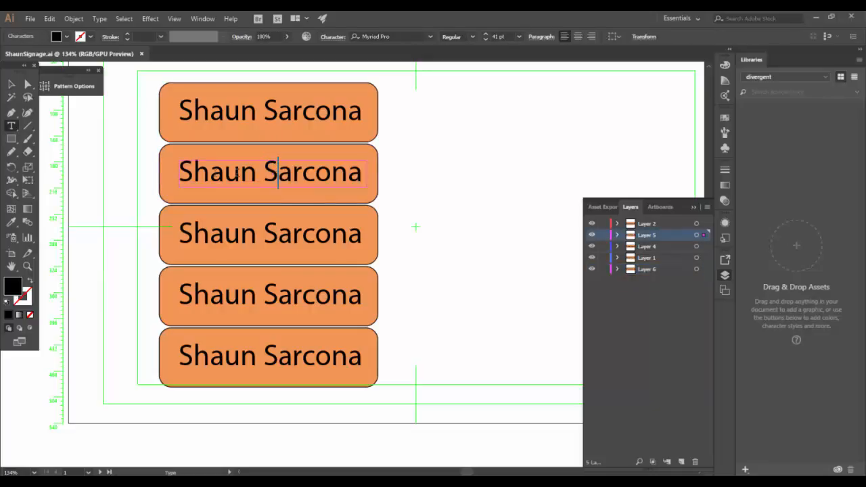
pyautogui.moveTo(362, 169); pyautogui.dragTo(155, 170)
pyautogui.write('Part')
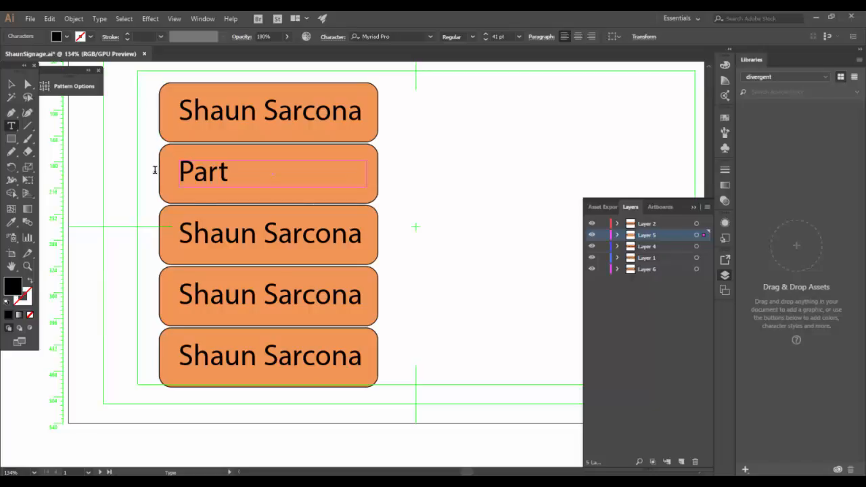
pyautogui.write('y Guy!')
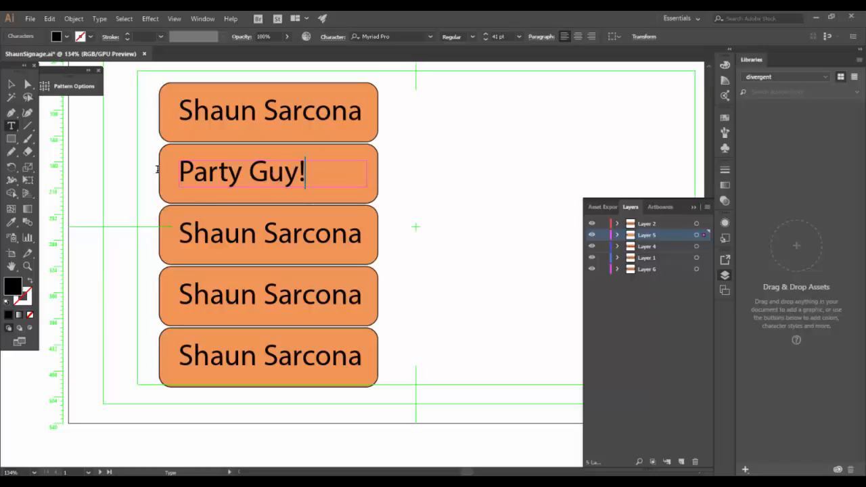
pyautogui.press('Escape')
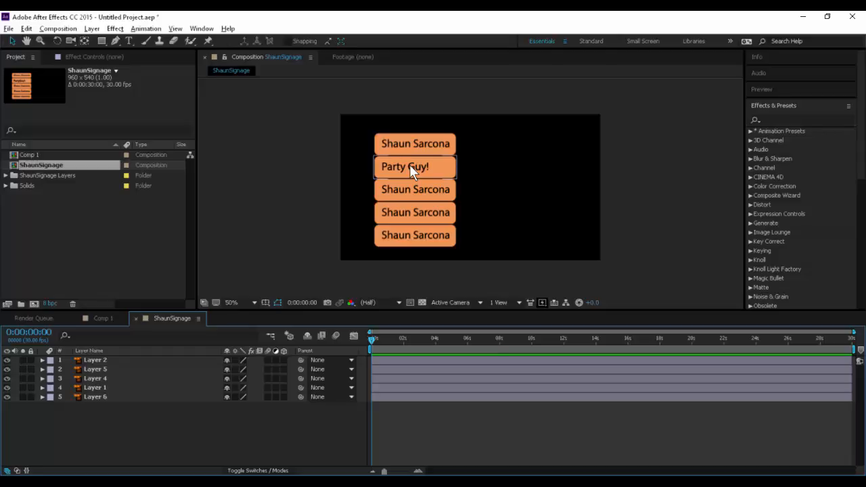
# Hide Layers 5, 4, 1 and 6, leaving Layer 2's top sign zoomed and centred in the viewer.
pyautogui.click(99, 360)
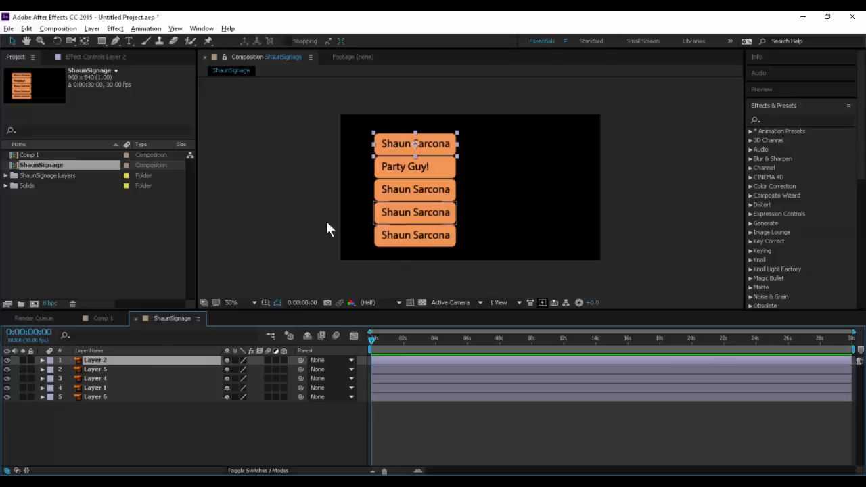
pyautogui.moveTo(8, 371); pyautogui.dragTo(12, 406)
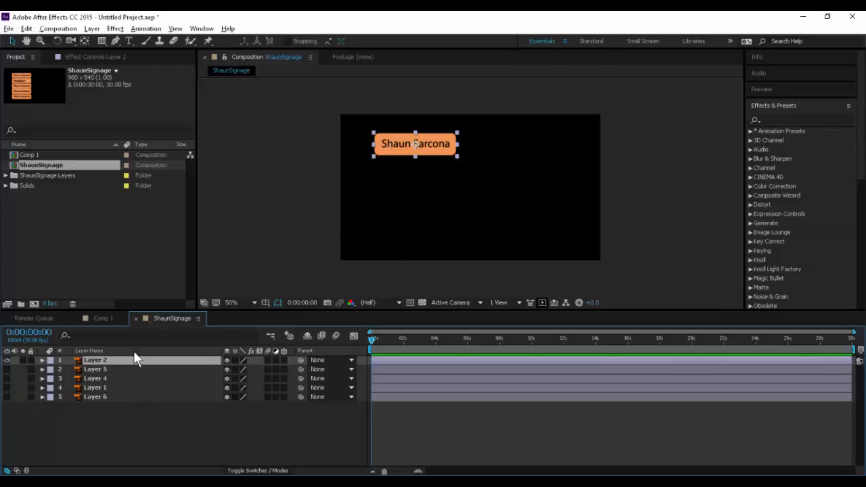
pyautogui.scroll(1, 371, 152)
pyautogui.moveTo(344, 149); pyautogui.dragTo(390, 205)
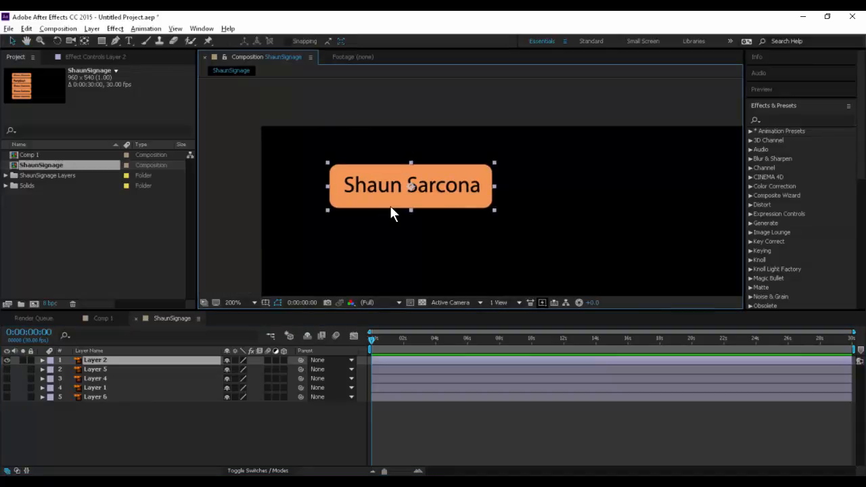
pyautogui.scroll(1, 390, 205)
pyautogui.moveTo(364, 158); pyautogui.dragTo(476, 147)
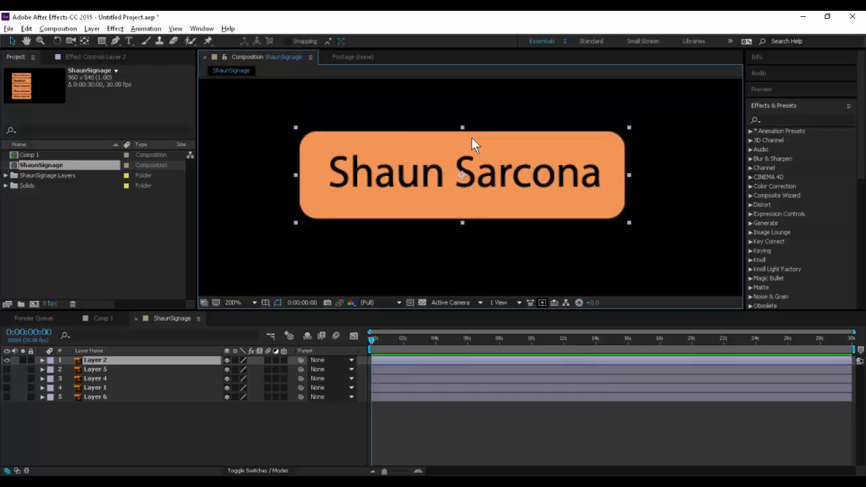
pyautogui.press('r')
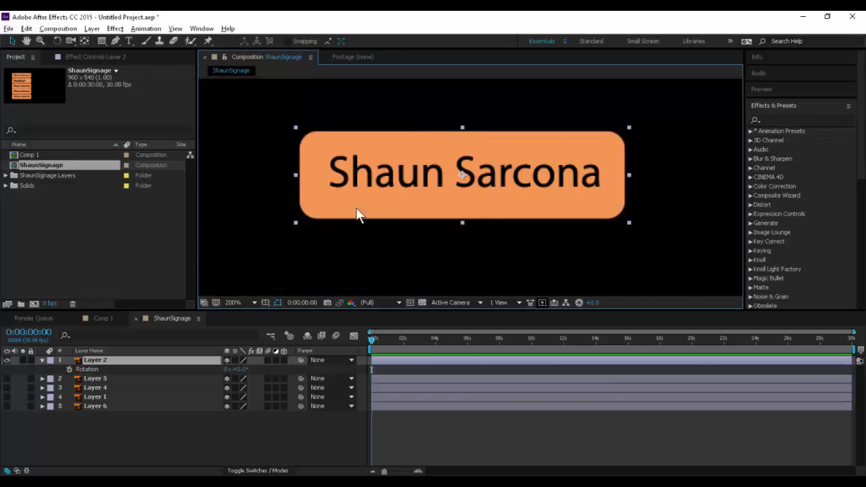
pyautogui.moveTo(236, 369); pyautogui.dragTo(407, 364)
pyautogui.hotkey('ctrl', 'z')
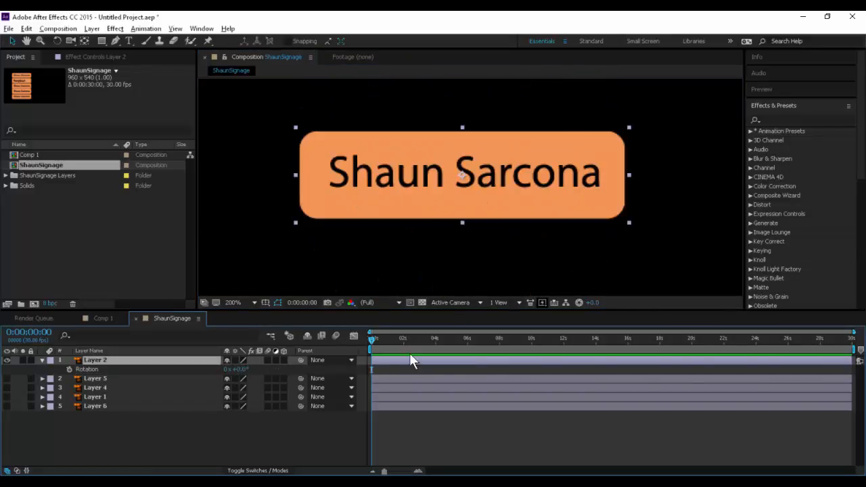
pyautogui.click(283, 360)
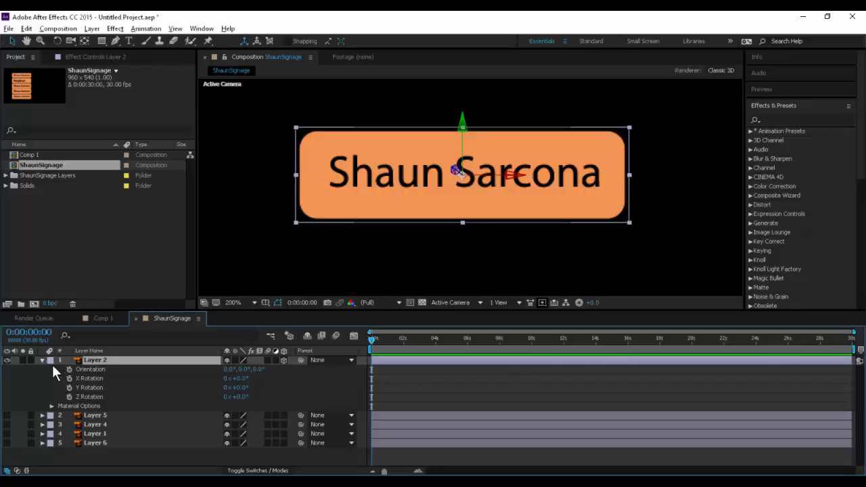
pyautogui.click(94, 371)
pyautogui.click(90, 388)
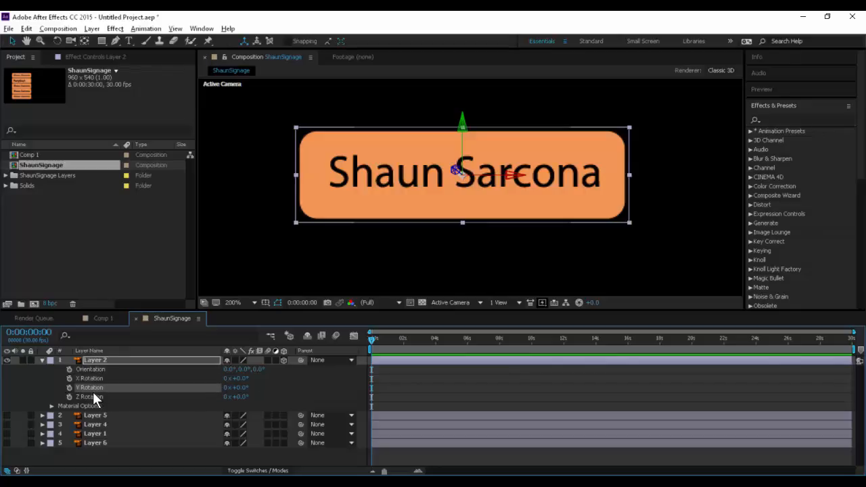
pyautogui.click(90, 395)
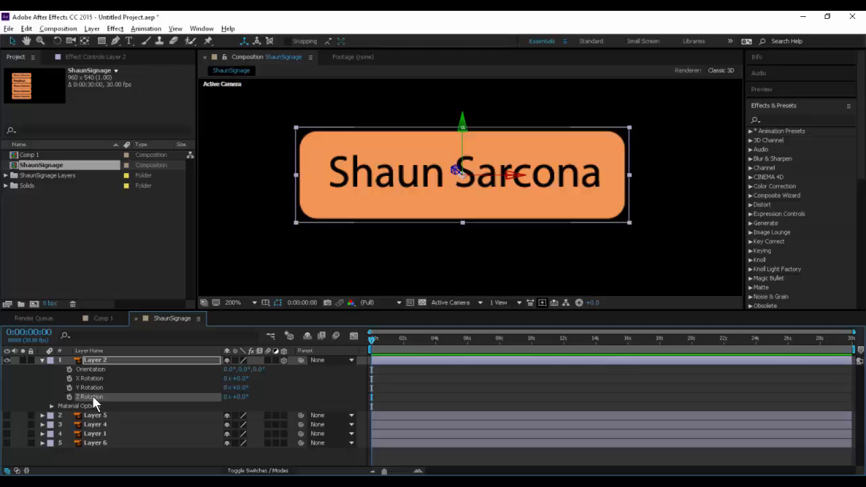
pyautogui.moveTo(243, 370); pyautogui.dragTo(287, 330)
pyautogui.hotkey('ctrl', 'z')
pyautogui.hotkey('ctrl', 'z')
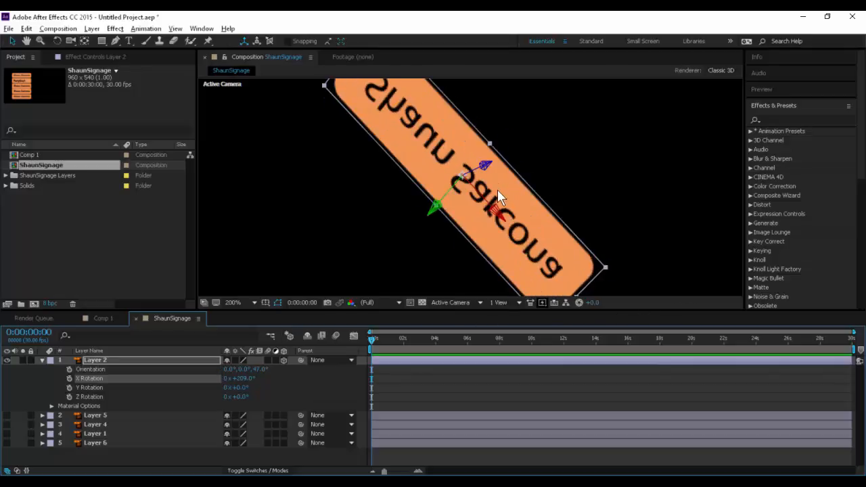
pyautogui.hotkey('ctrl', 'z')
pyautogui.hotkey('ctrl', 'z')
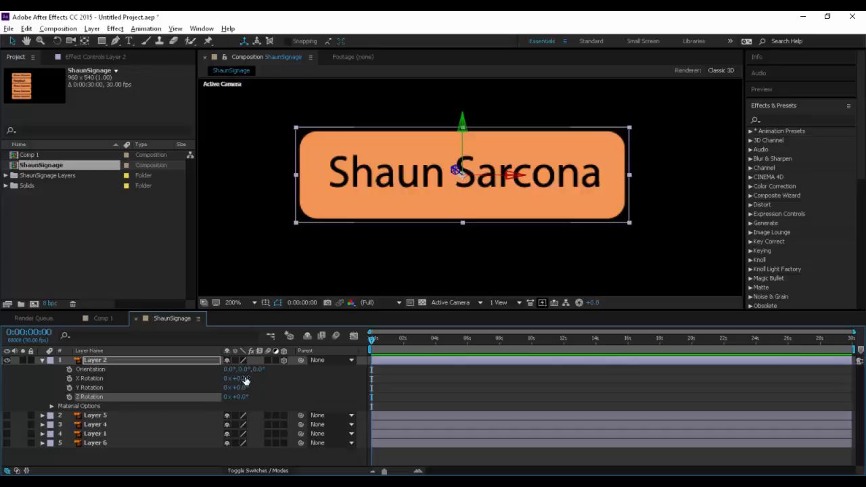
# Move Layer 2's anchor point to the sign's top edge and tilt it to +99° X Rotation.
pyautogui.moveTo(245, 380); pyautogui.dragTo(255, 366)
pyautogui.hotkey('ctrl', 'z')
pyautogui.press('c')
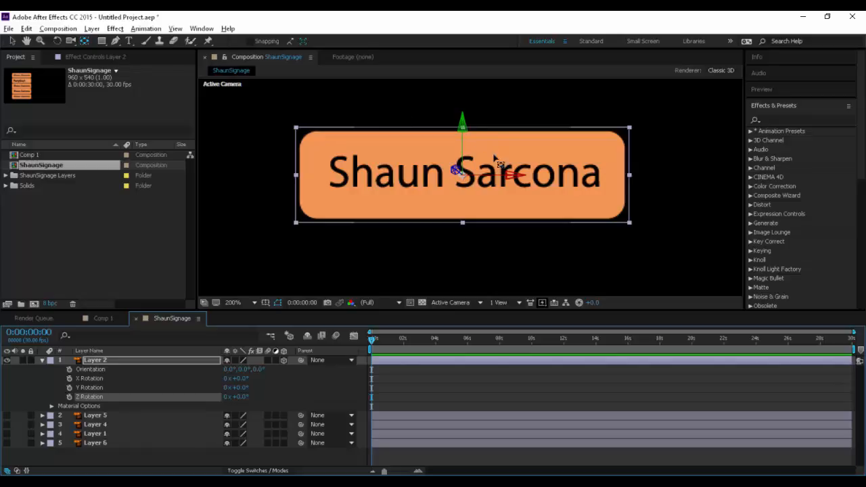
pyautogui.moveTo(460, 173); pyautogui.dragTo(465, 130)
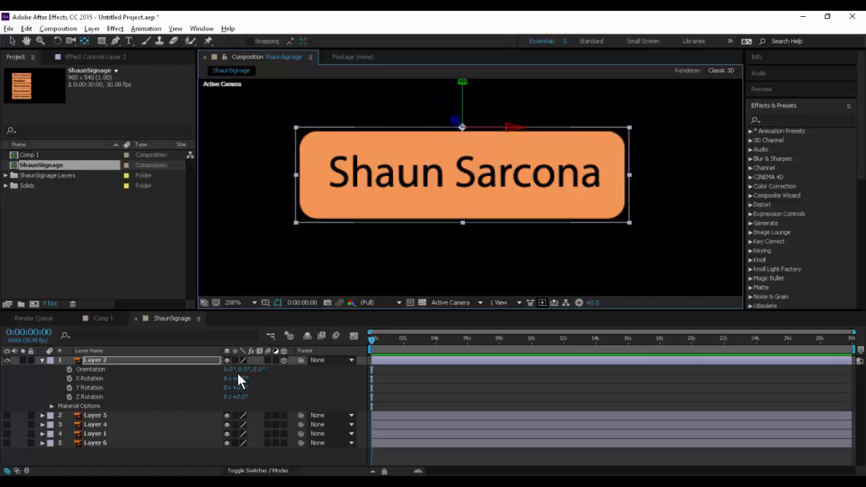
pyautogui.moveTo(237, 376); pyautogui.dragTo(272, 364)
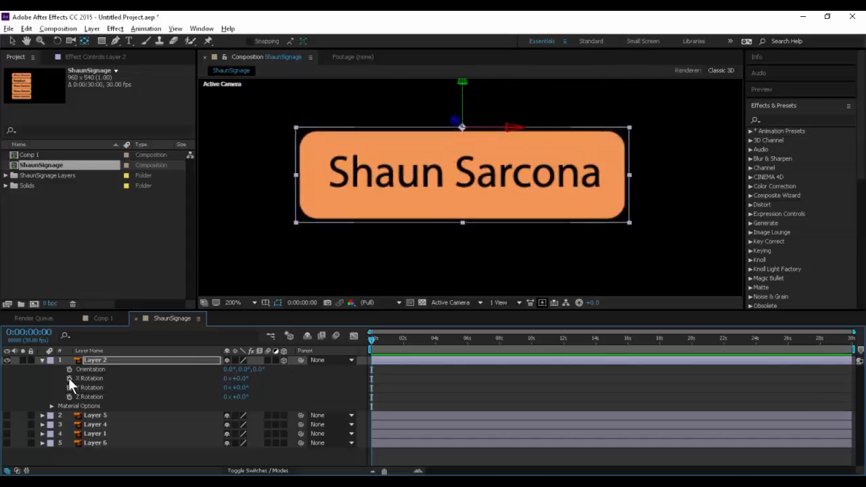
pyautogui.moveTo(237, 378); pyautogui.dragTo(299, 383)
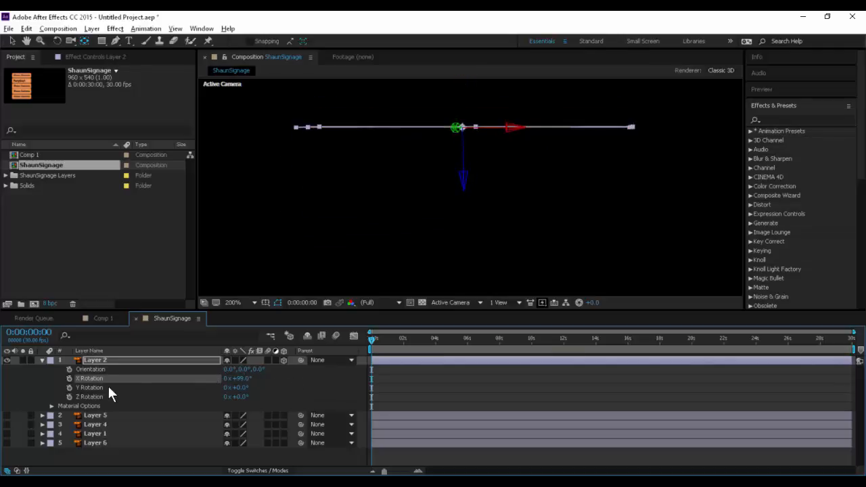
# Keyframe X Rotation at 0:00, then add swing keyframes at 0:00:00:22, 0:00:01:09 and 0:00:01:25.
pyautogui.click(70, 378)
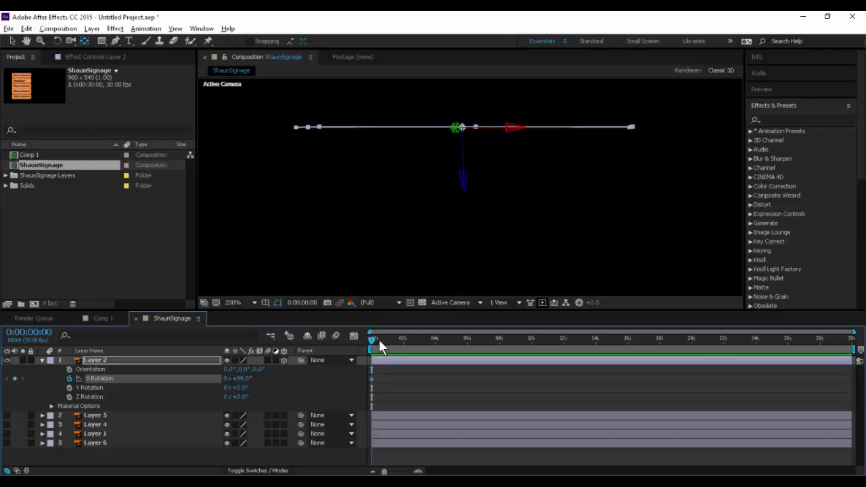
pyautogui.moveTo(378, 339); pyautogui.dragTo(388, 340)
pyautogui.moveTo(240, 379); pyautogui.dragTo(165, 380)
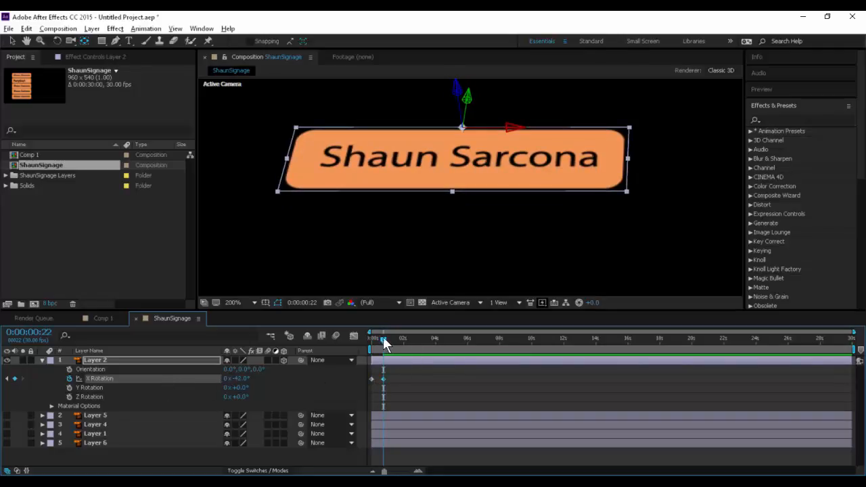
pyautogui.moveTo(387, 340); pyautogui.dragTo(394, 339)
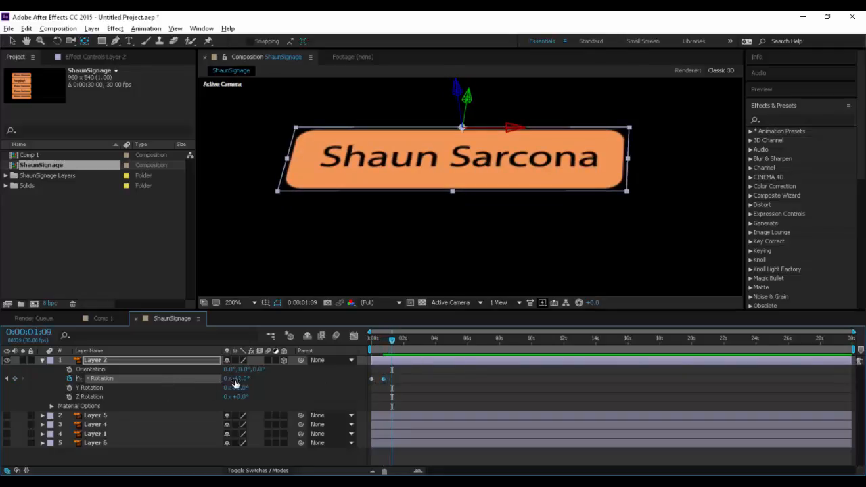
pyautogui.moveTo(235, 384); pyautogui.dragTo(293, 383)
pyautogui.moveTo(395, 340); pyautogui.dragTo(406, 341)
pyautogui.moveTo(249, 378)
pyautogui.mouseDown()
pyautogui.moveTo(223, 378)
pyautogui.moveTo(280, 379)
pyautogui.moveTo(239, 379)
pyautogui.mouseUp()
# Add keyframes at 0:00:02:10 and 0:00:02:19, end at 0° at 0:00:02:26, and zoom the timeline.
pyautogui.click(408, 340)
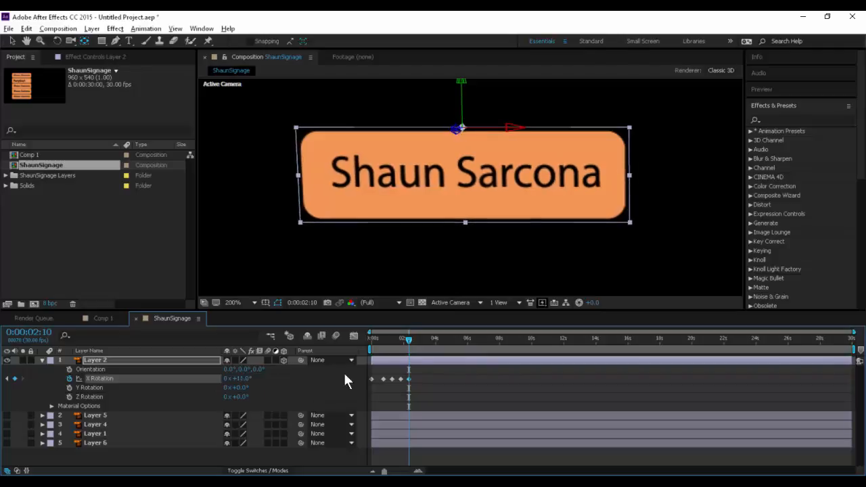
pyautogui.moveTo(411, 339); pyautogui.dragTo(413, 338)
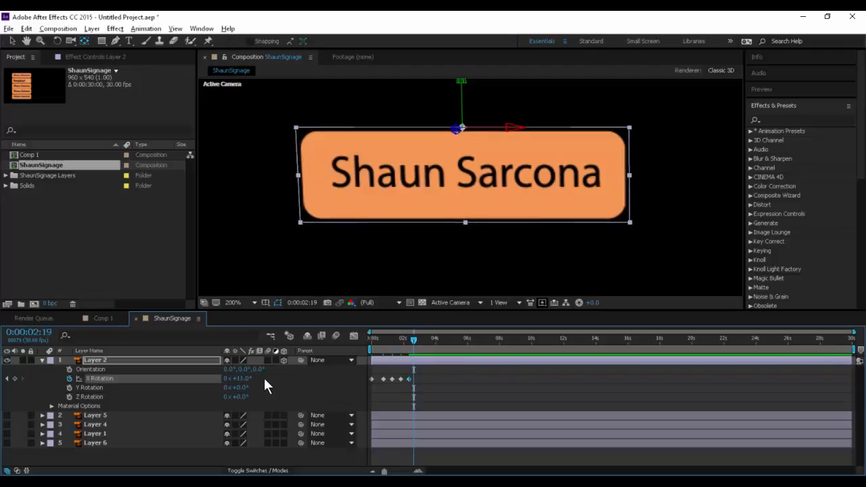
pyautogui.moveTo(247, 379); pyautogui.dragTo(236, 379)
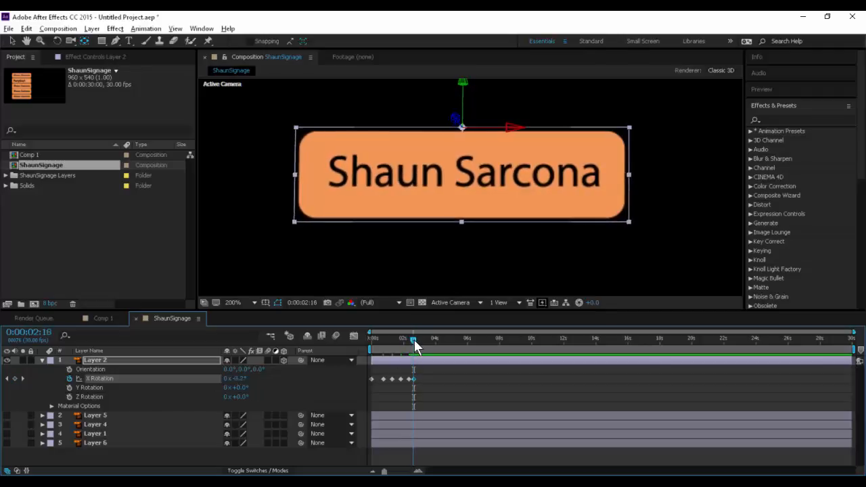
pyautogui.moveTo(416, 339); pyautogui.dragTo(417, 338)
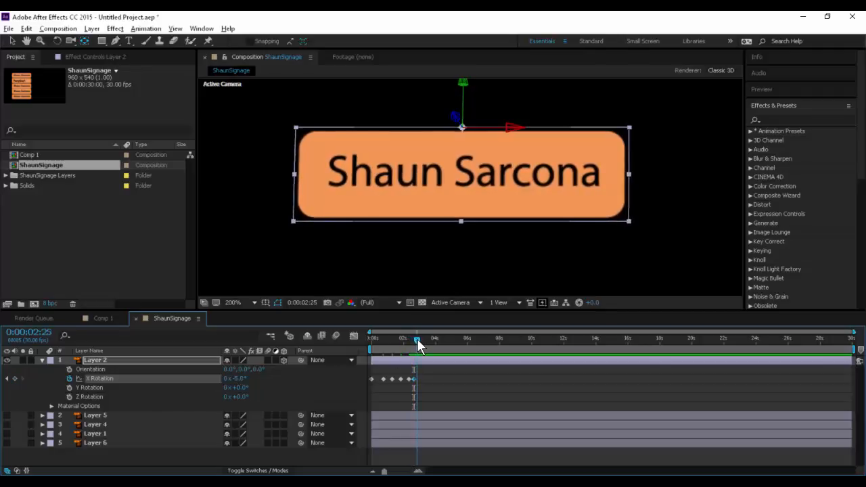
pyautogui.click(236, 379)
pyautogui.write('0')
pyautogui.press('Return')
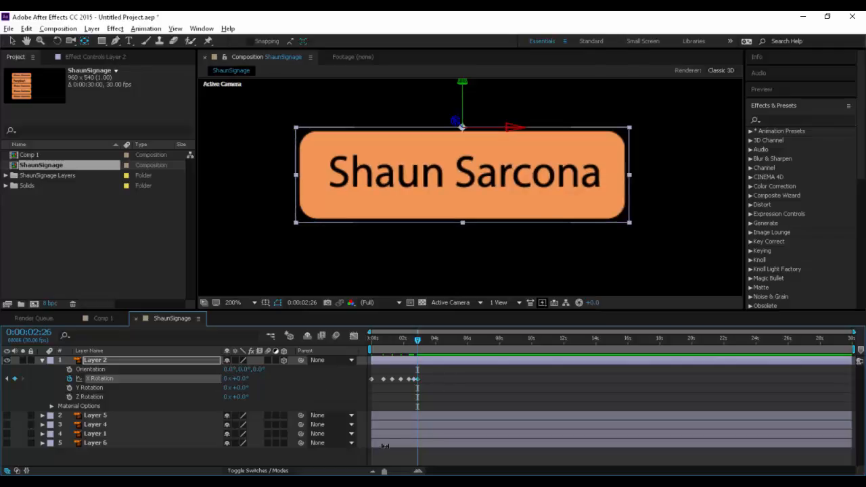
pyautogui.click(396, 472)
pyautogui.moveTo(395, 472); pyautogui.dragTo(406, 472)
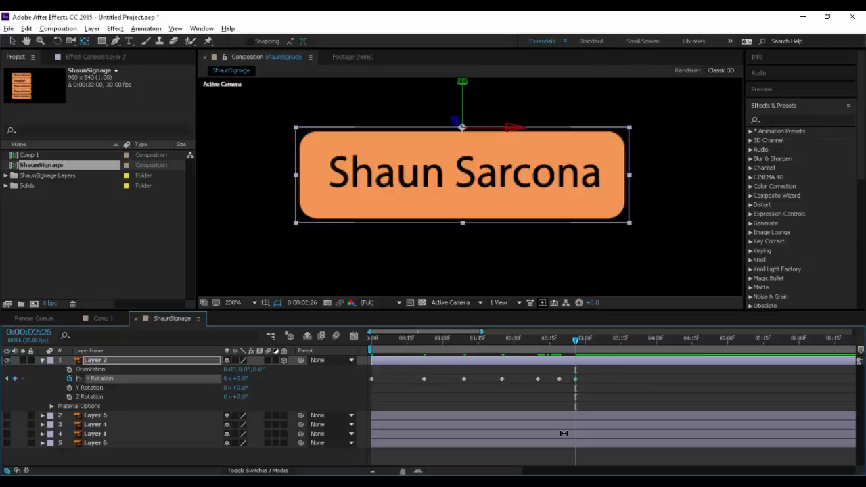
# Shift the last three X Rotation keyframes slightly earlier and return to frame 0.
pyautogui.moveTo(524, 371); pyautogui.dragTo(567, 379)
pyautogui.click(598, 380)
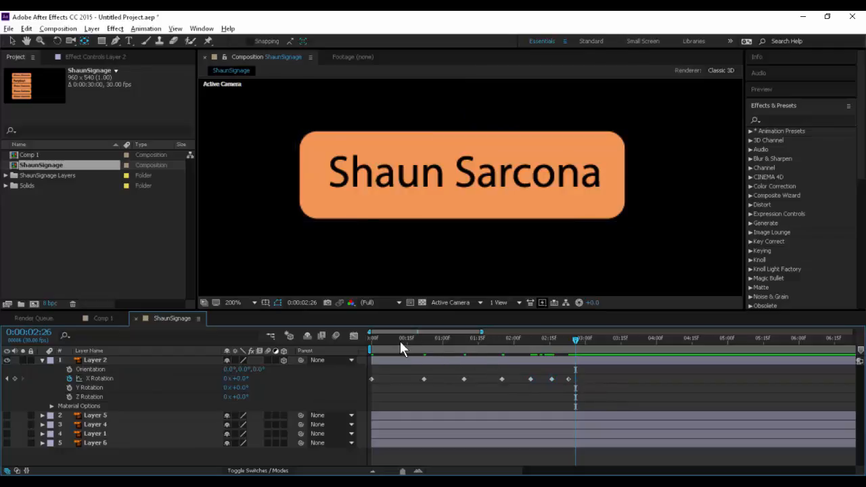
pyautogui.click(372, 339)
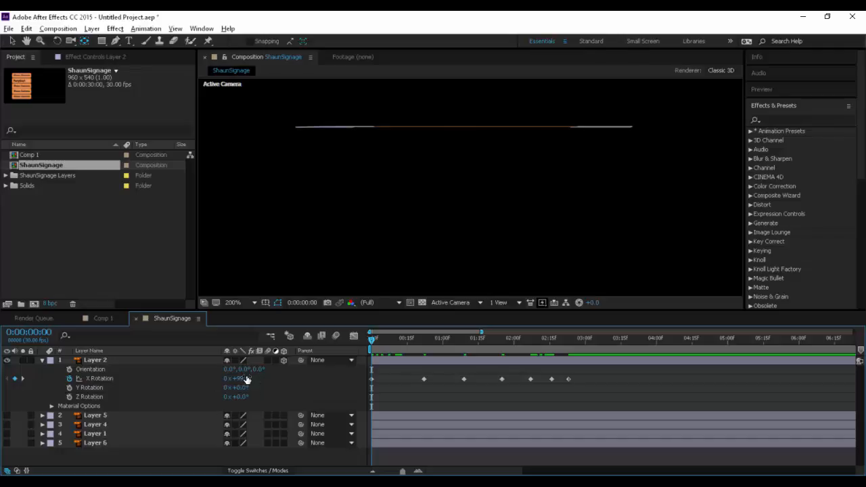
# Go to the 0:00:01:25 keyframe and change its X Rotation from -15° to -28°.
pyautogui.click(22, 378)
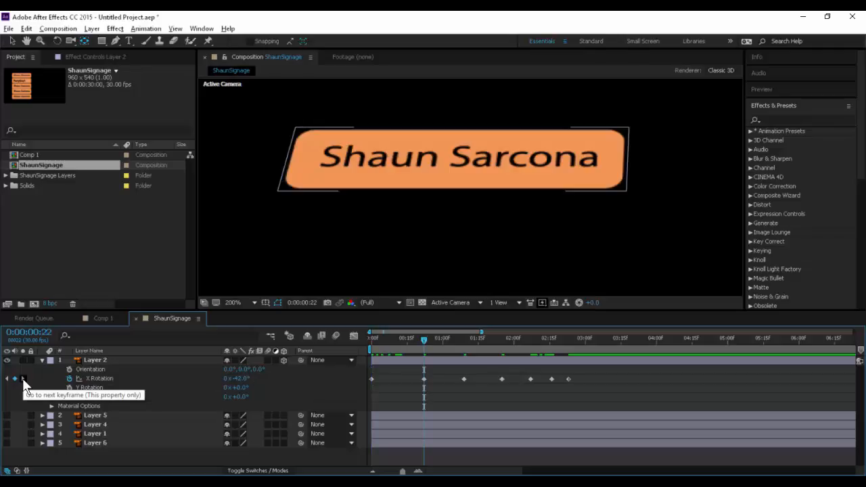
pyautogui.click(22, 378)
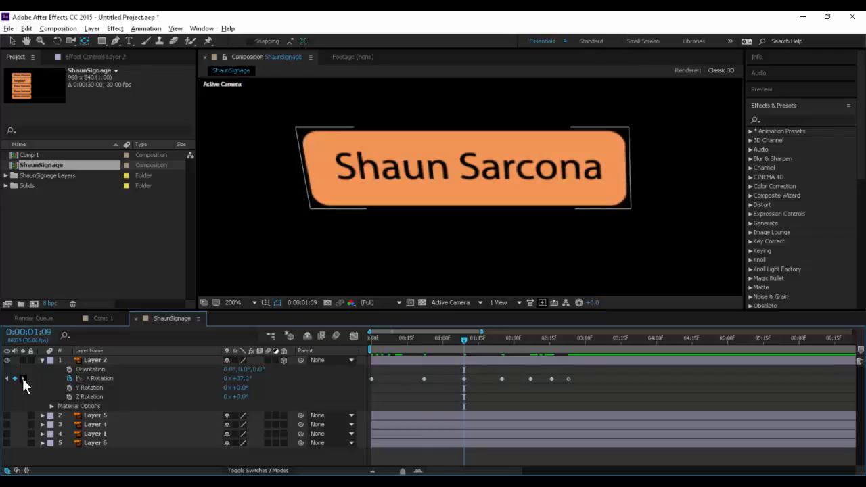
pyautogui.click(22, 378)
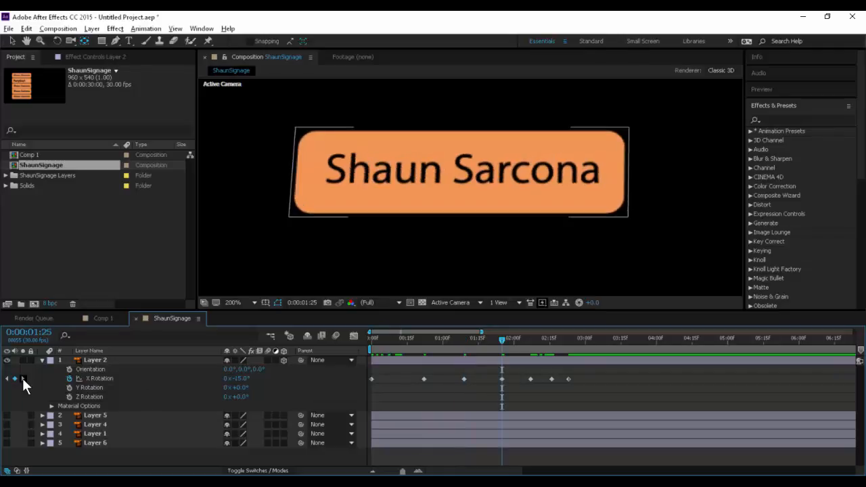
pyautogui.click(22, 378)
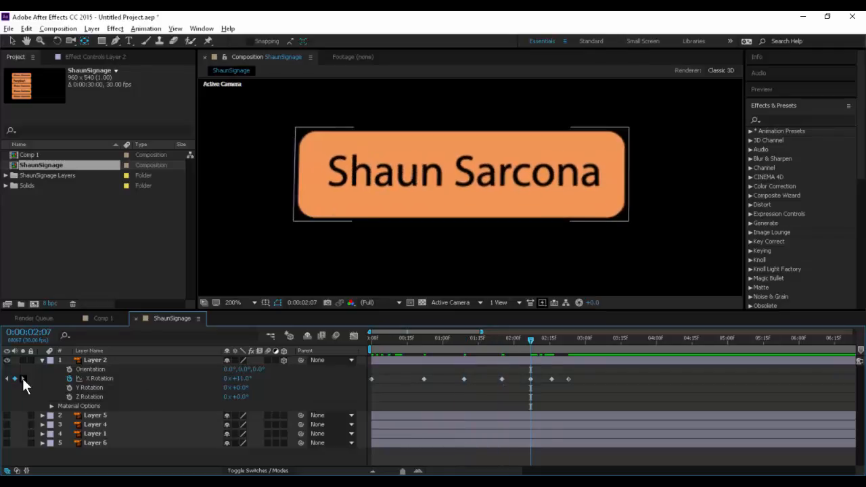
pyautogui.click(23, 378)
pyautogui.click(22, 378)
pyautogui.press('j')
pyautogui.press('j')
pyautogui.press('j')
pyautogui.press('j')
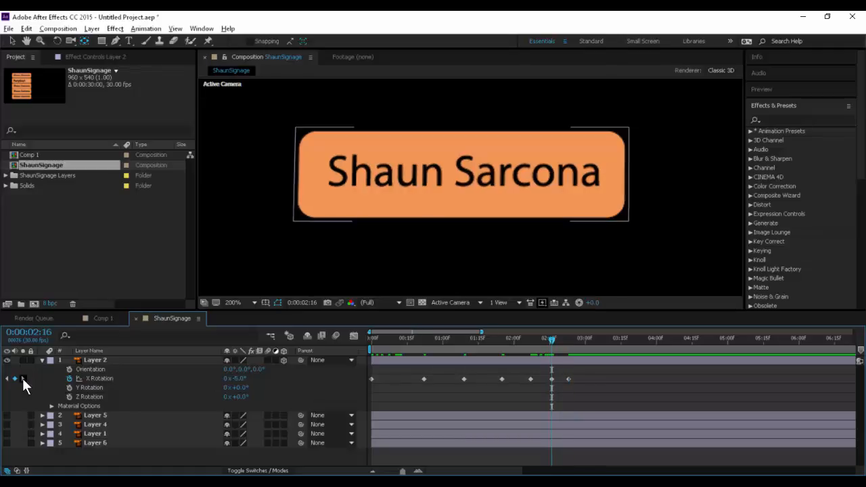
pyautogui.click(22, 378)
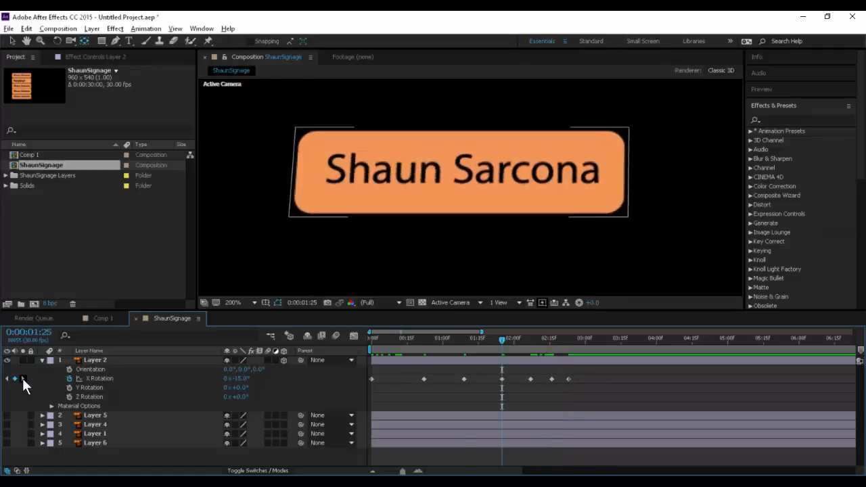
pyautogui.press('j')
pyautogui.click(23, 378)
pyautogui.moveTo(235, 379)
pyautogui.mouseDown()
pyautogui.moveTo(227, 380)
pyautogui.moveTo(236, 380)
pyautogui.mouseUp()
pyautogui.click(178, 381)
pyautogui.click(167, 380)
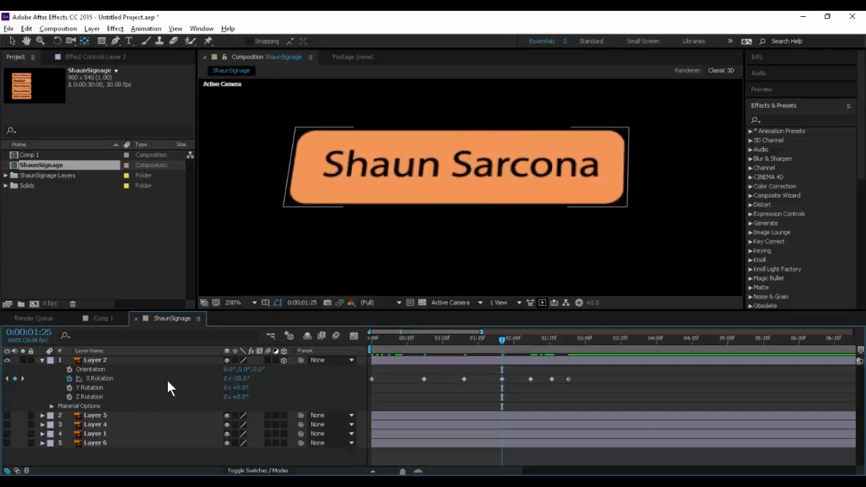
# Step through Layer 2's X Rotation keyframes and marquee-select all of them.
pyautogui.click(140, 378)
pyautogui.press('j')
pyautogui.press('j')
pyautogui.press('j')
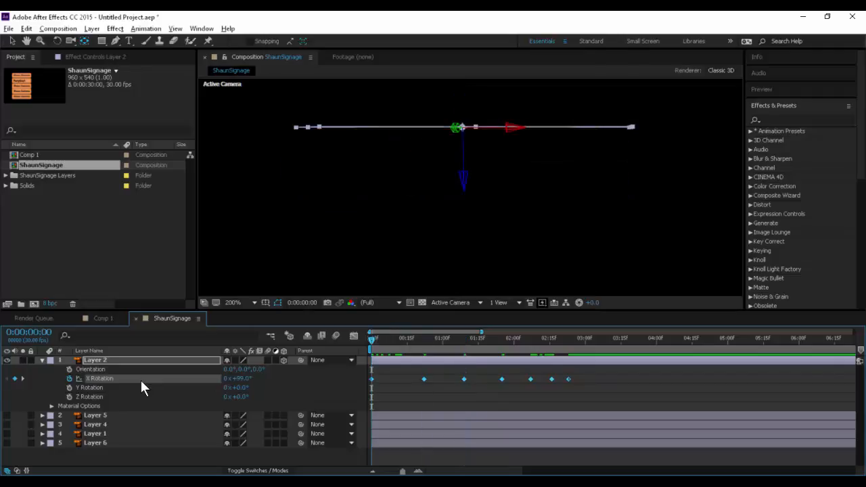
pyautogui.press('k')
pyautogui.press('k')
pyautogui.press('k')
pyautogui.press('k')
pyautogui.press('k')
pyautogui.press('k')
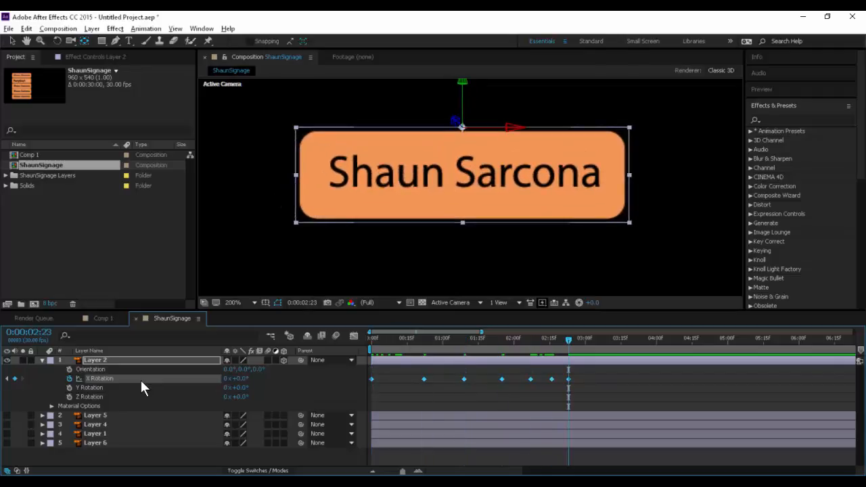
pyautogui.moveTo(600, 370); pyautogui.dragTo(364, 387)
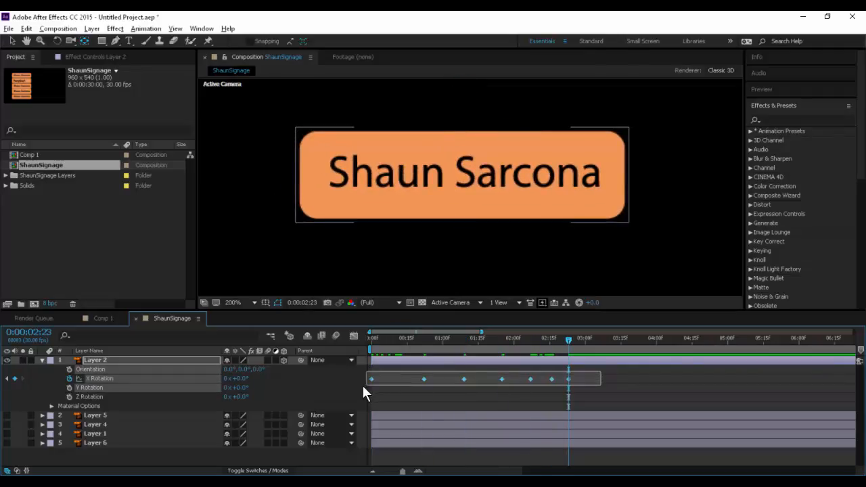
# Apply Keyframe Assistant > Easy Ease to all selected X Rotation keyframes.
pyautogui.rightClick(371, 379)
pyautogui.moveTo(432, 370)
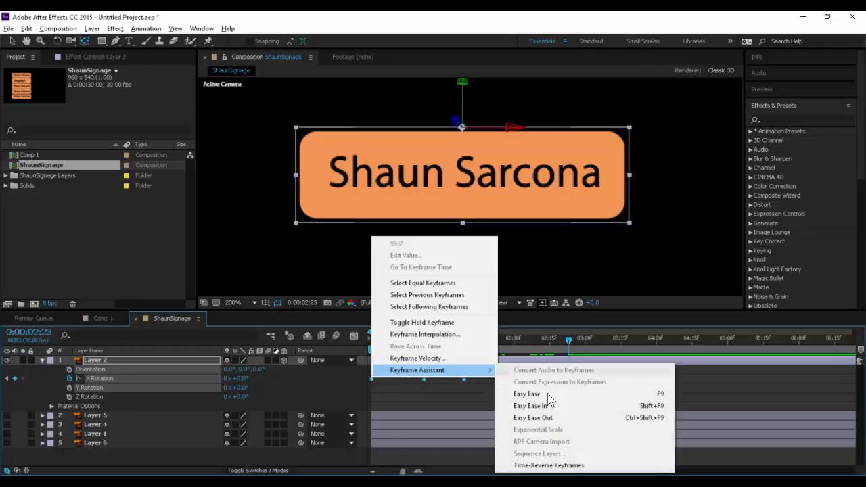
pyautogui.click(522, 392)
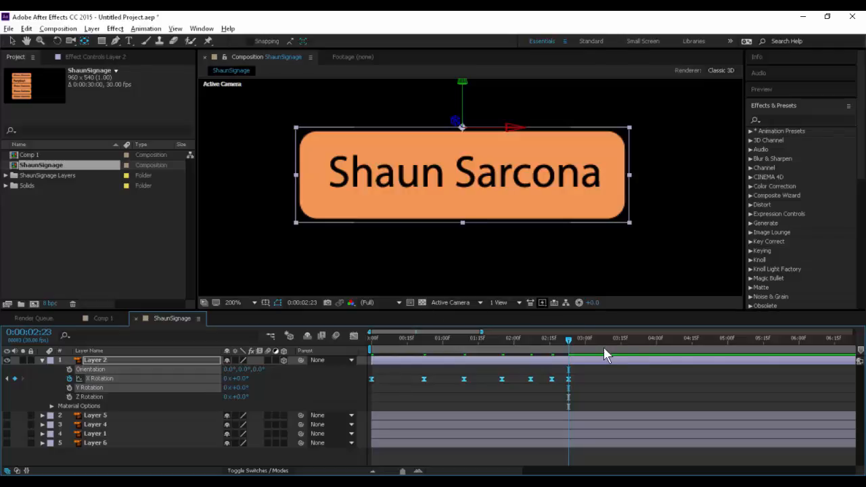
# Set the work area end to 0:00:03:19 and preview the swing from frame 0.
pyautogui.moveTo(604, 347); pyautogui.dragTo(631, 344)
pyautogui.press('n')
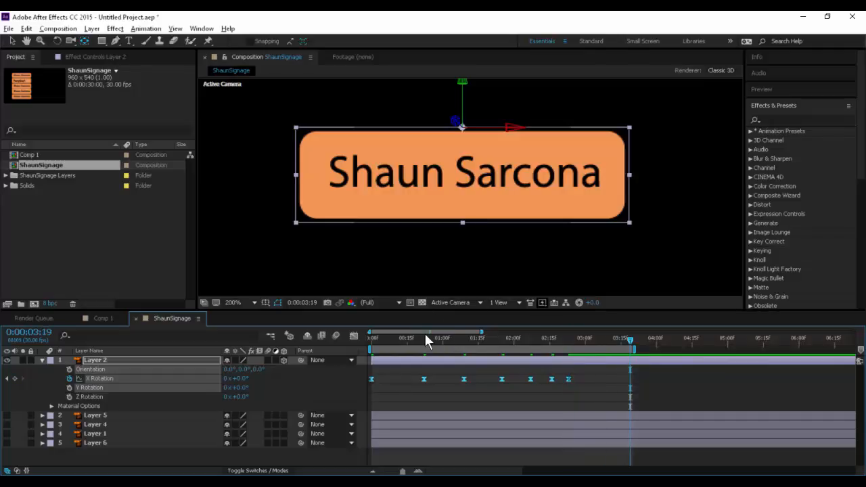
pyautogui.click(373, 338)
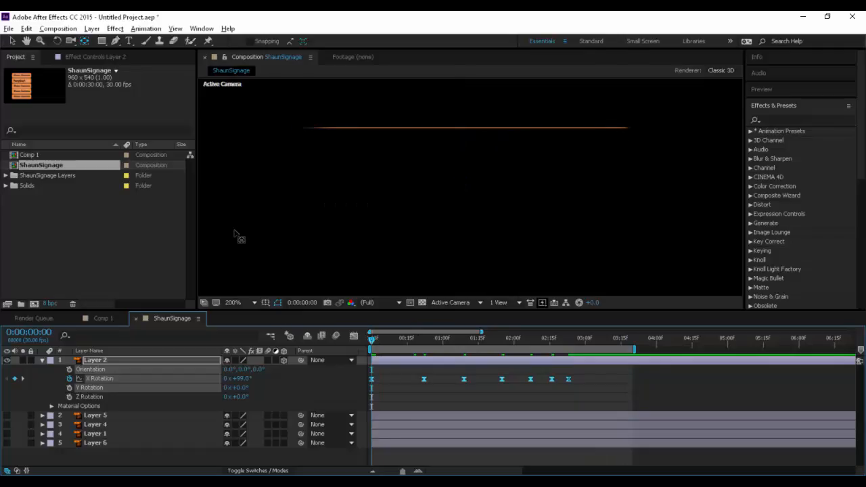
pyautogui.press('space')
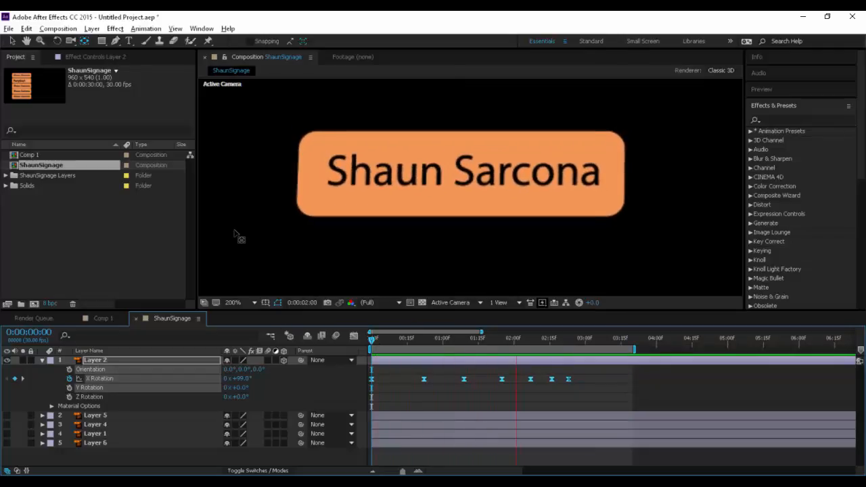
pyautogui.press('space')
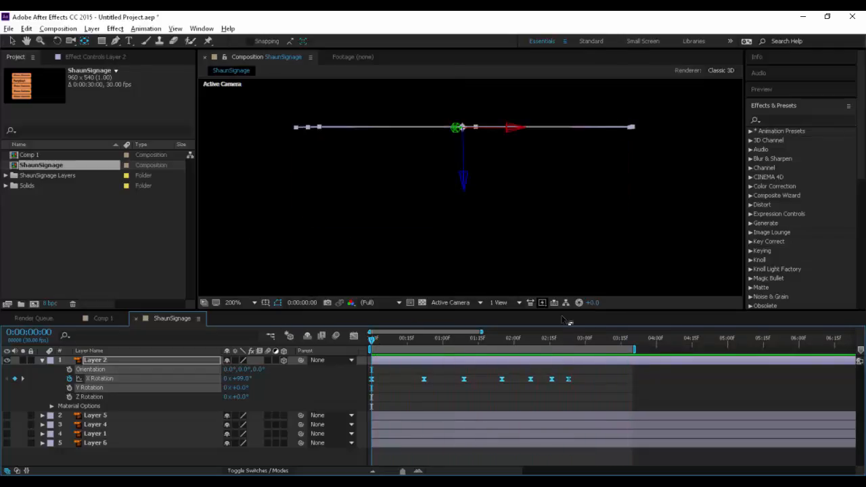
pyautogui.press('space')
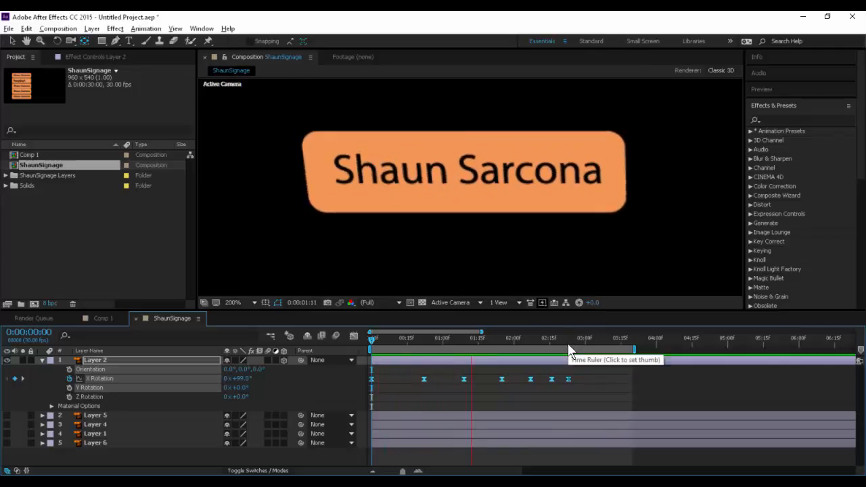
pyautogui.click(587, 379)
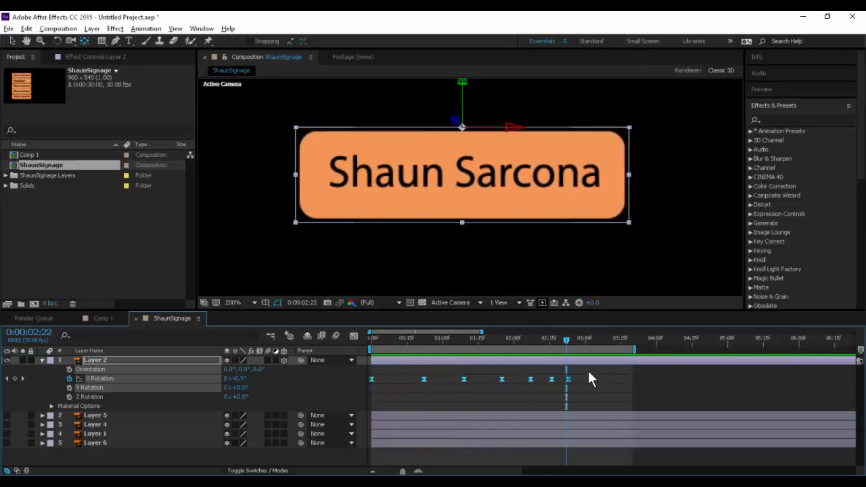
pyautogui.moveTo(588, 371); pyautogui.dragTo(570, 385)
# Drag the later X Rotation keyframes earlier, preview the tighter swing, and collapse Layer 2.
pyautogui.moveTo(417, 366)
pyautogui.mouseDown()
pyautogui.moveTo(467, 379)
pyautogui.moveTo(571, 382)
pyautogui.moveTo(560, 380)
pyautogui.mouseUp()
pyautogui.moveTo(445, 368)
pyautogui.mouseDown()
pyautogui.moveTo(580, 393)
pyautogui.moveTo(548, 380)
pyautogui.mouseUp()
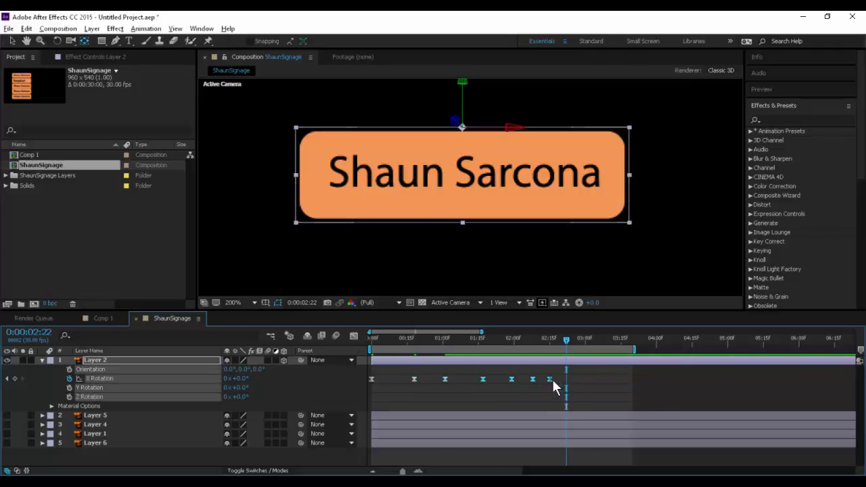
pyautogui.moveTo(483, 378); pyautogui.dragTo(531, 385)
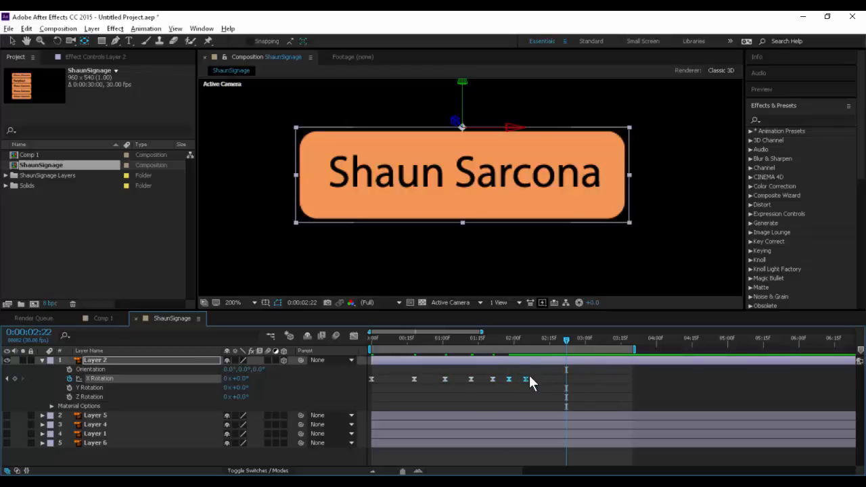
pyautogui.click(525, 380)
pyautogui.click(435, 338)
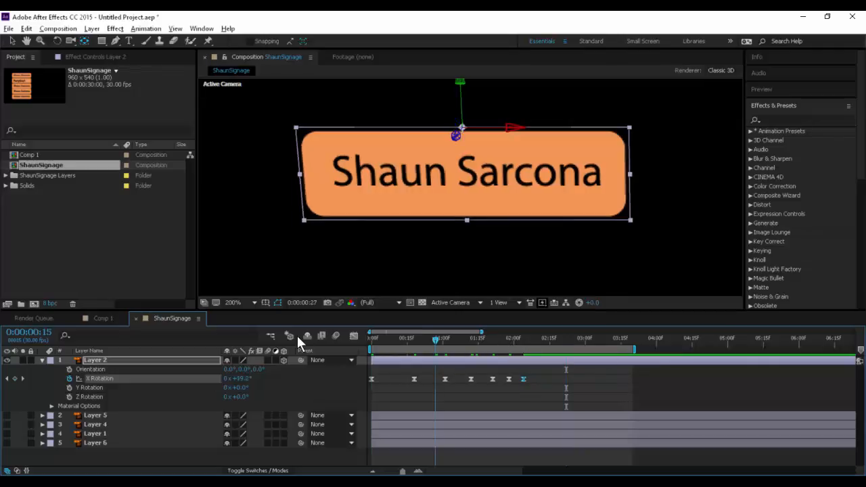
pyautogui.press('space')
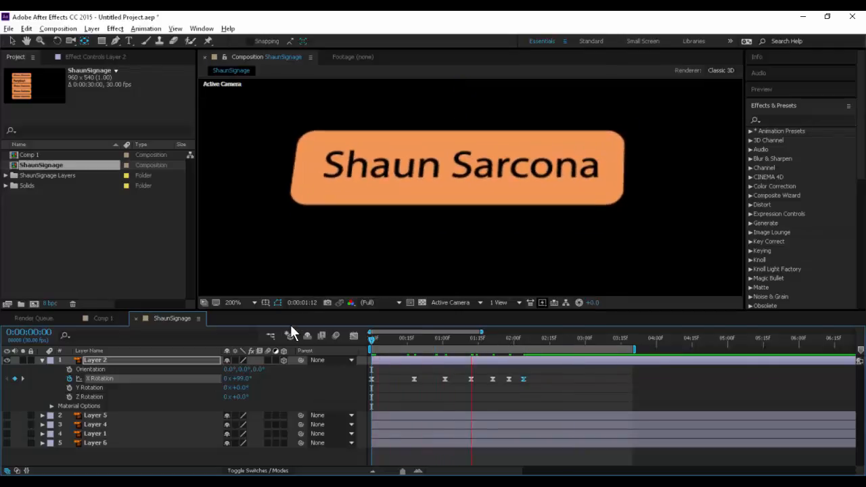
pyautogui.press('space')
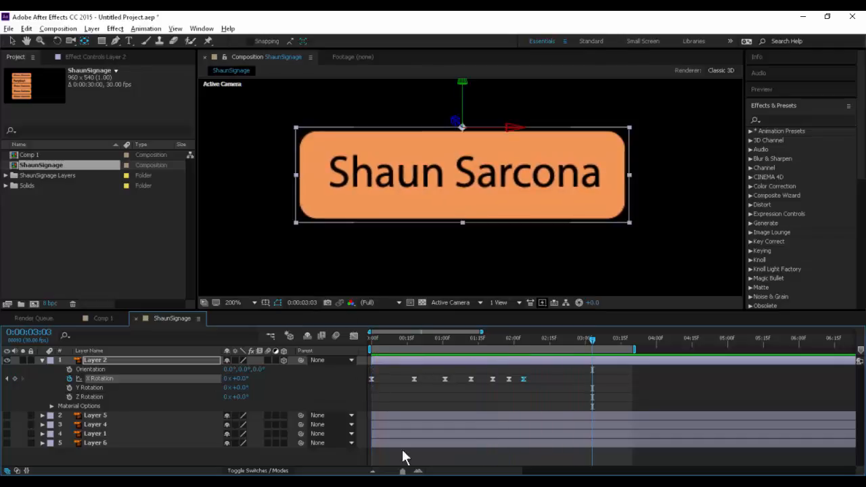
pyautogui.moveTo(403, 471); pyautogui.dragTo(372, 474)
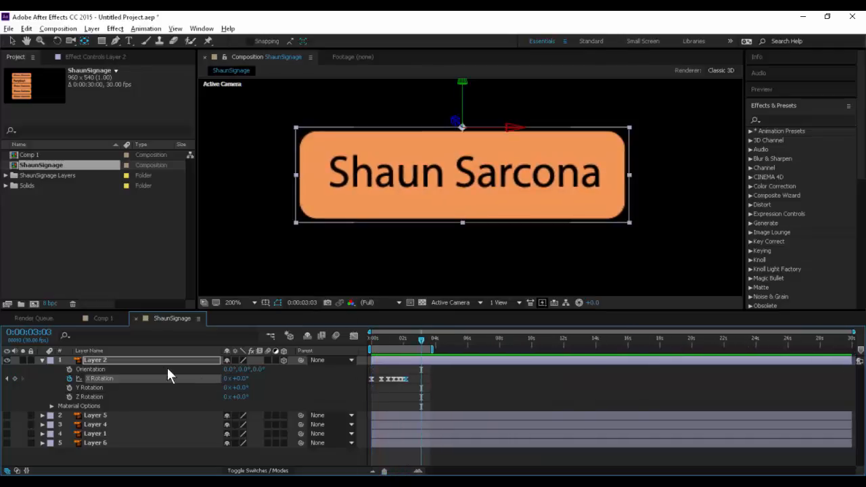
pyautogui.press('u')
pyautogui.press('u')
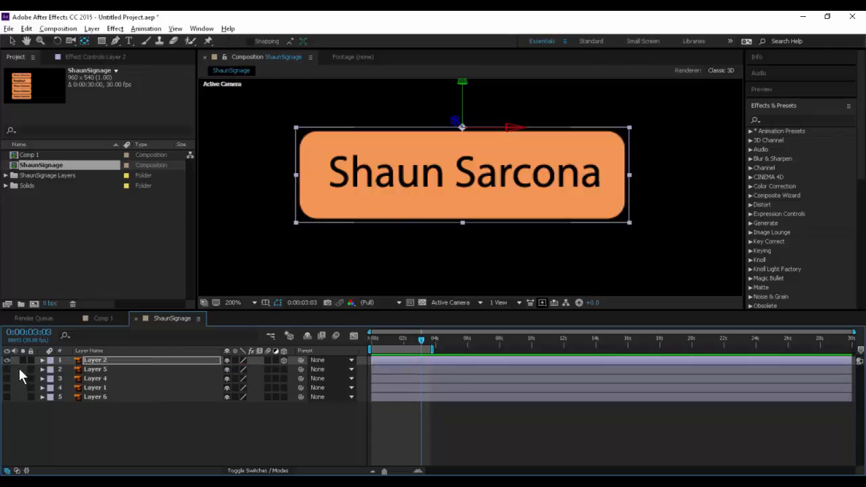
# Make the other four signs visible and move the anchor points of Layers 5 and 4 to their top edges.
pyautogui.moveTo(7, 369); pyautogui.dragTo(6, 418)
pyautogui.click(96, 366)
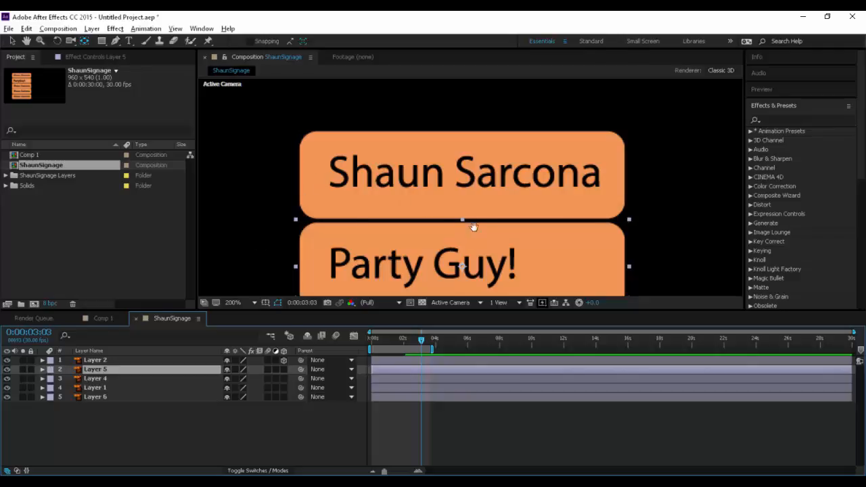
pyautogui.scroll(-3, 473, 183)
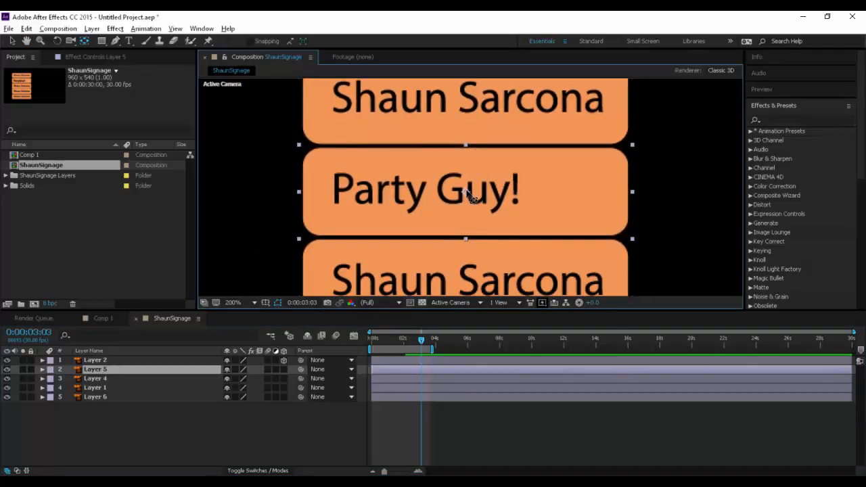
pyautogui.moveTo(465, 190); pyautogui.dragTo(465, 148)
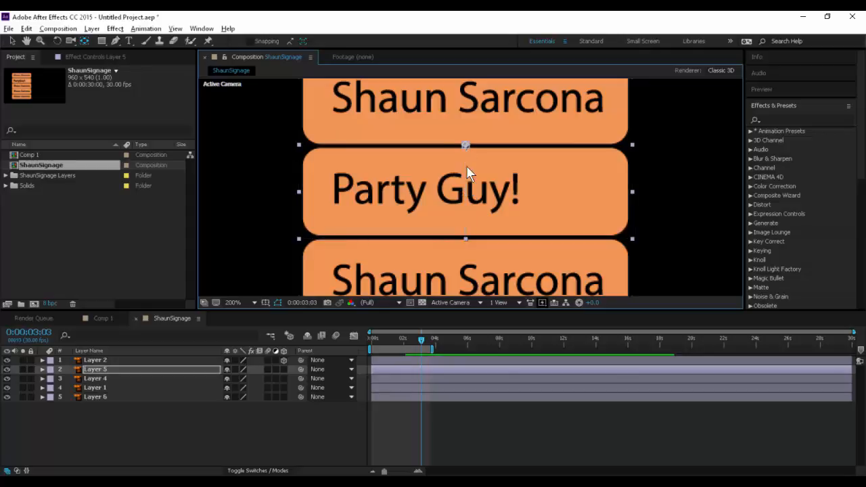
pyautogui.click(467, 284)
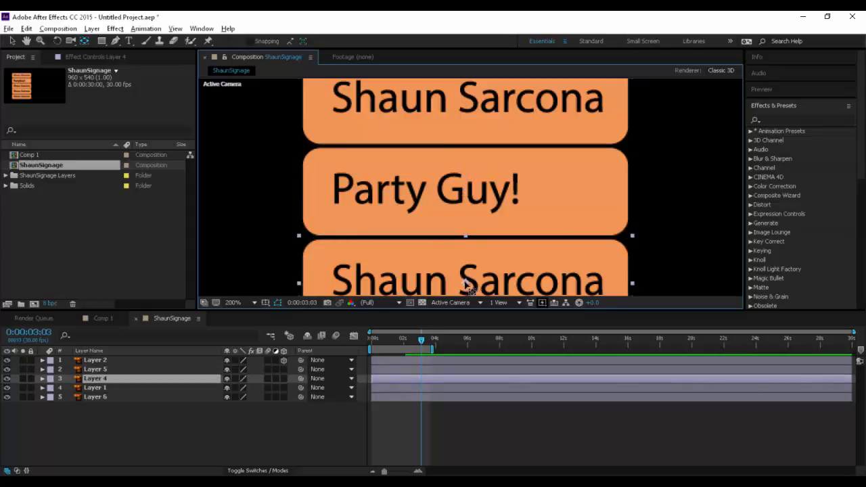
pyautogui.moveTo(467, 284); pyautogui.dragTo(473, 193)
# Move the anchor points of Layers 1 and 6 up to their top edges.
pyautogui.scroll(-5, 466, 240)
pyautogui.click(473, 241)
pyautogui.press('space')
pyautogui.moveTo(464, 233); pyautogui.dragTo(465, 122)
pyautogui.click(473, 218)
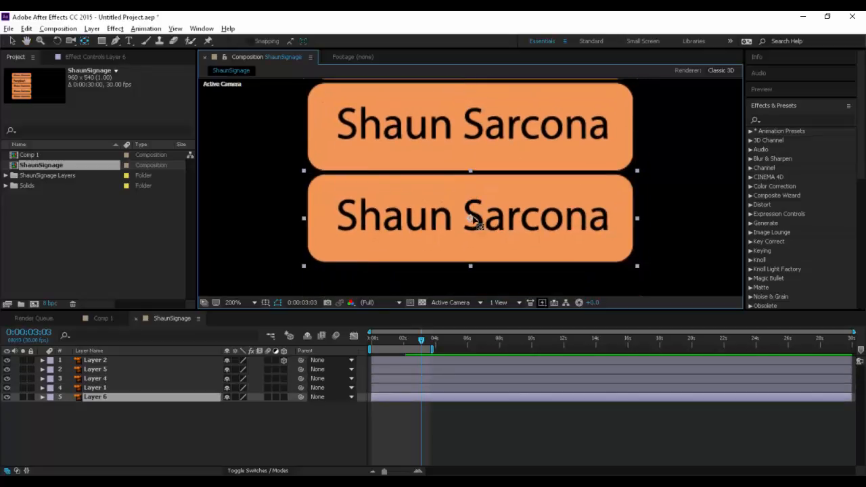
pyautogui.moveTo(473, 219); pyautogui.dragTo(473, 181)
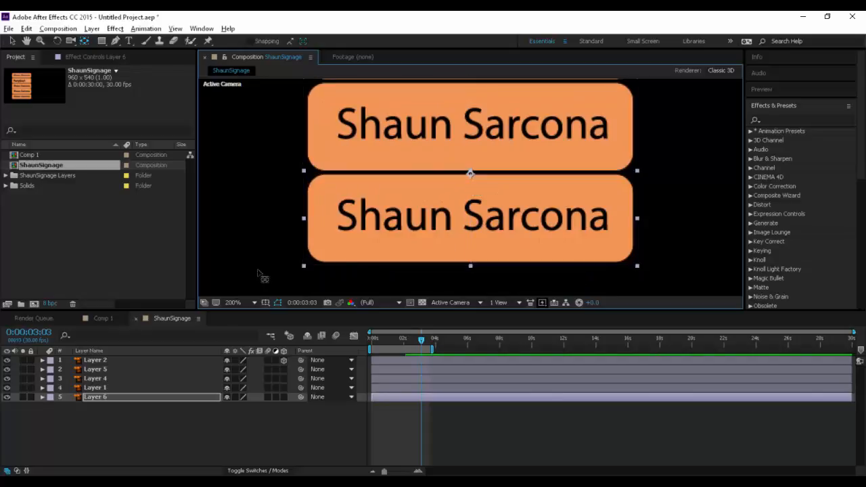
# Select all of Layer 2's X Rotation keyframes, then select Layers 5, 4, 1 and 6.
pyautogui.click(123, 360)
pyautogui.press('r')
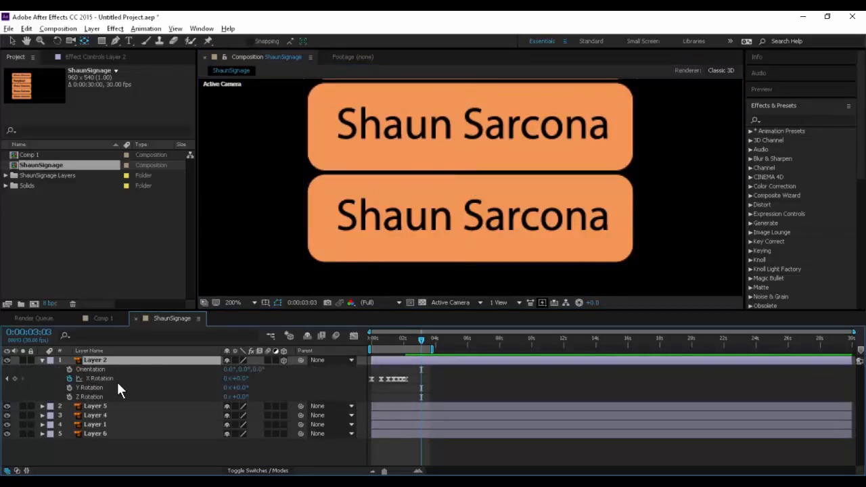
pyautogui.click(116, 380)
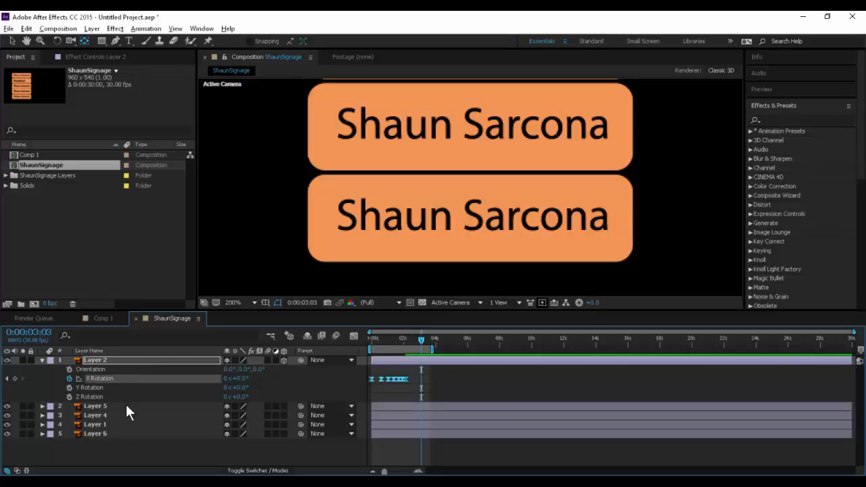
pyautogui.click(126, 406)
pyautogui.keyDown('shift'); pyautogui.click(117, 434); pyautogui.keyUp('shift')
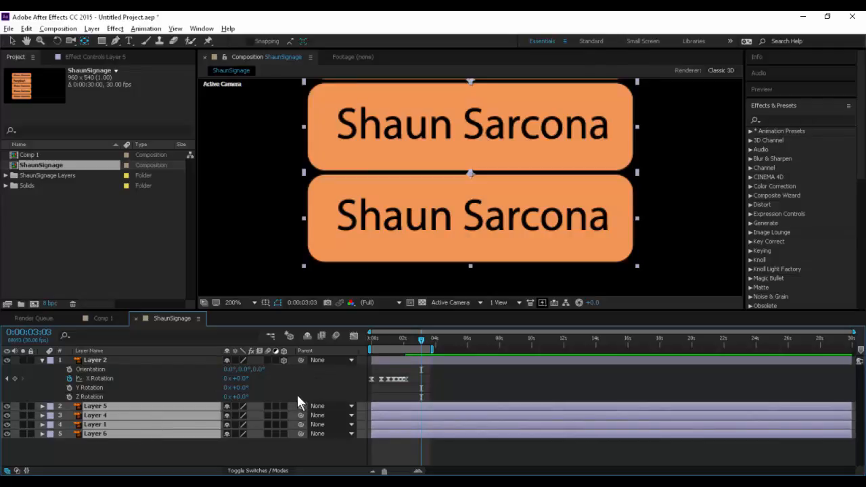
# Make the selected signs 3D and paste the swing keyframes onto Layer 5's X Rotation from time zero.
pyautogui.click(284, 407)
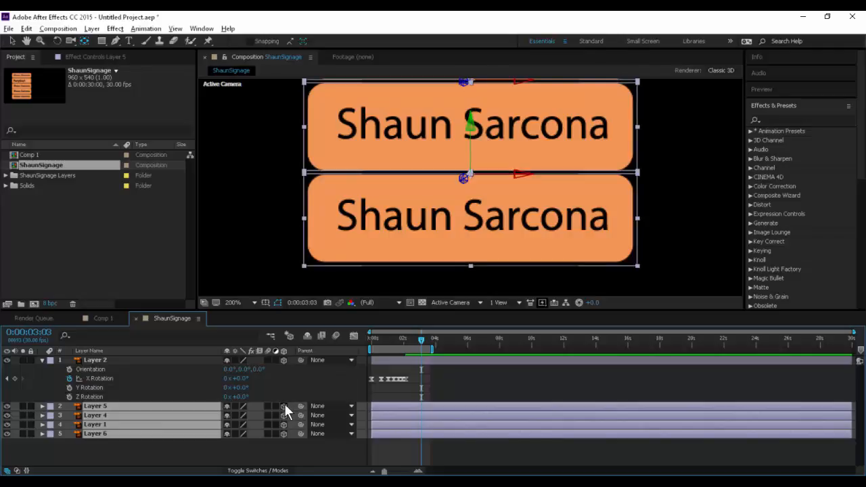
pyautogui.press('r')
pyautogui.scroll(-1, 101, 399)
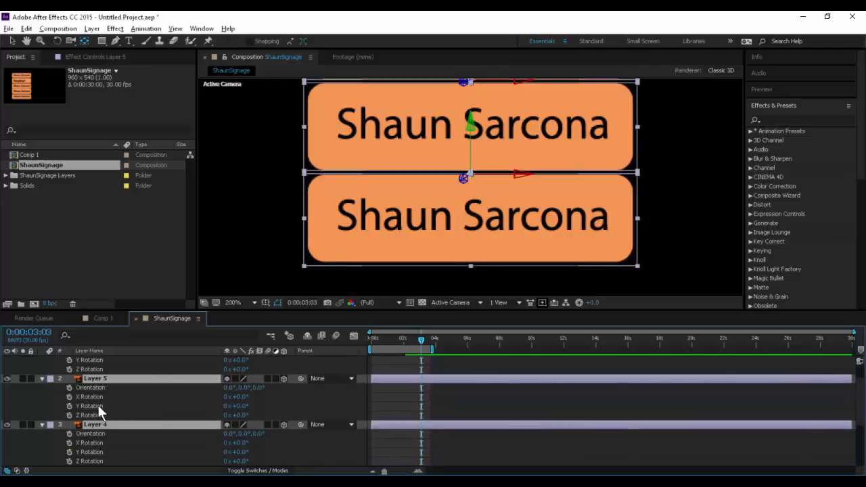
pyautogui.click(95, 397)
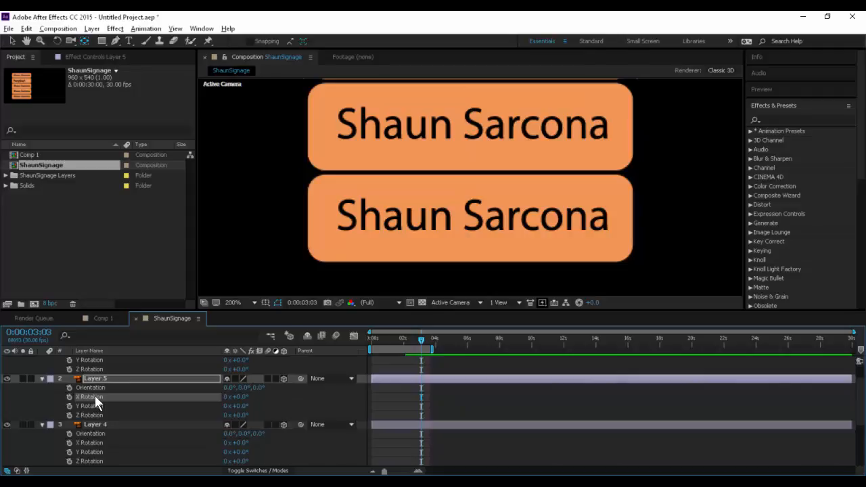
pyautogui.hotkey('ctrl', 'v')
pyautogui.hotkey('ctrl', 'z')
pyautogui.moveTo(386, 339); pyautogui.dragTo(291, 349)
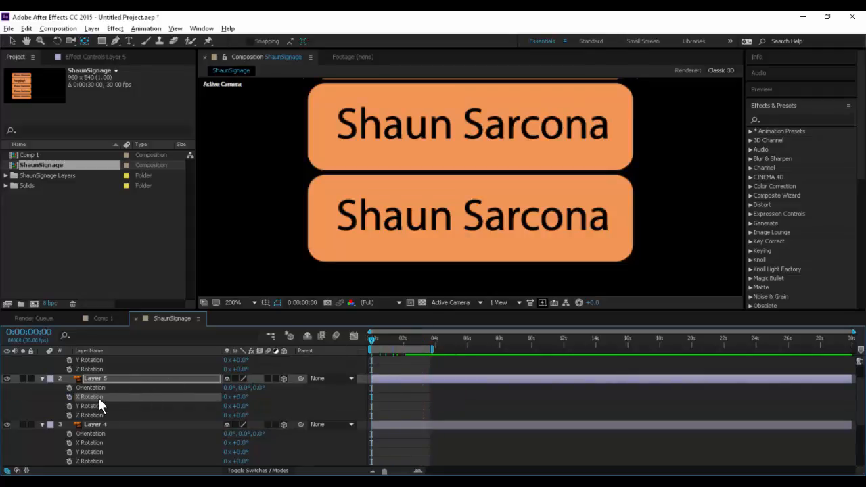
pyautogui.hotkey('ctrl', 'v')
# Paste the same X Rotation swing keyframes onto Layers 4, 1 and 6.
pyautogui.click(95, 441)
pyautogui.hotkey('ctrl', 'v')
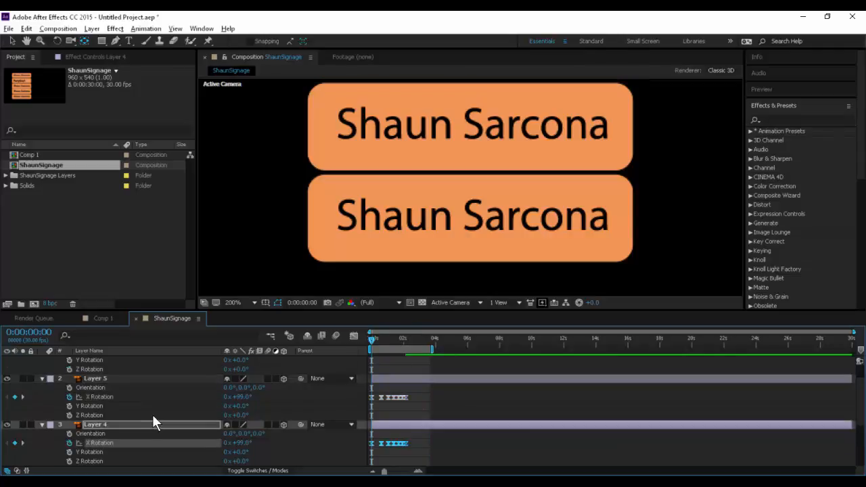
pyautogui.scroll(-1, 93, 448)
pyautogui.click(93, 448)
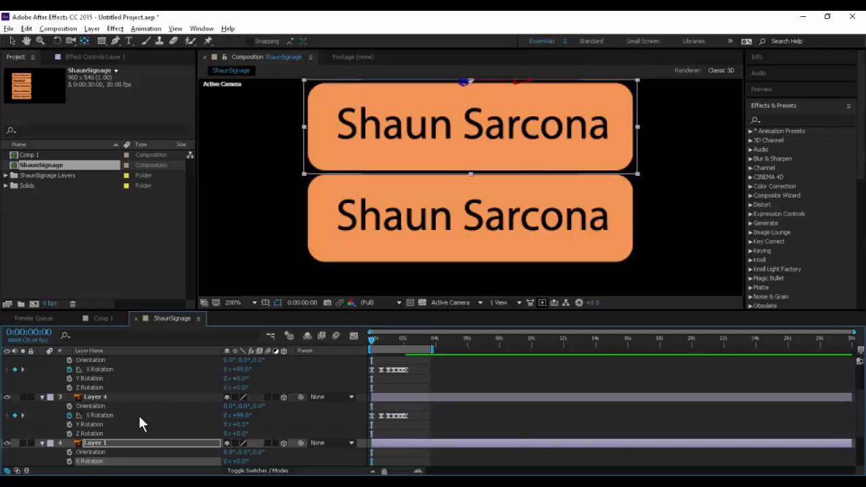
pyautogui.hotkey('ctrl', 'v')
pyautogui.scroll(-1, 90, 460)
pyautogui.scroll(-1, 90, 460)
pyautogui.click(117, 432)
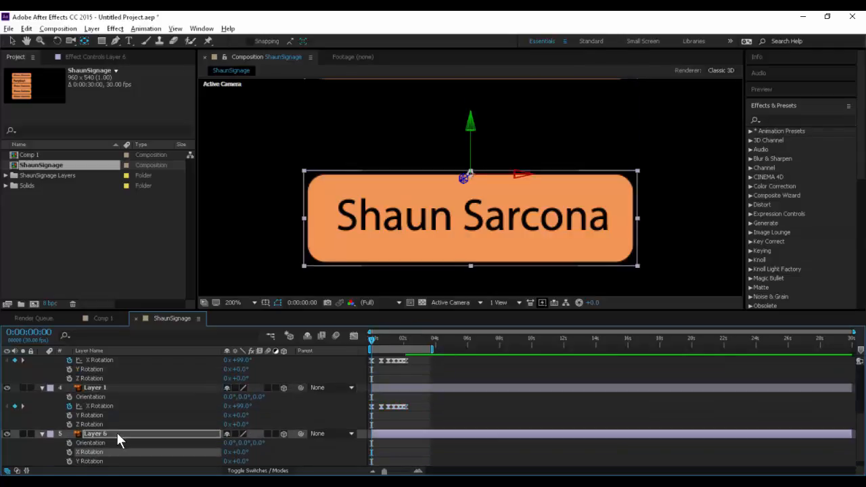
pyautogui.hotkey('ctrl', 'v')
# Deselect Layer 6 and pan the Composition viewer to see all the signs.
pyautogui.scroll(-1, 138, 420)
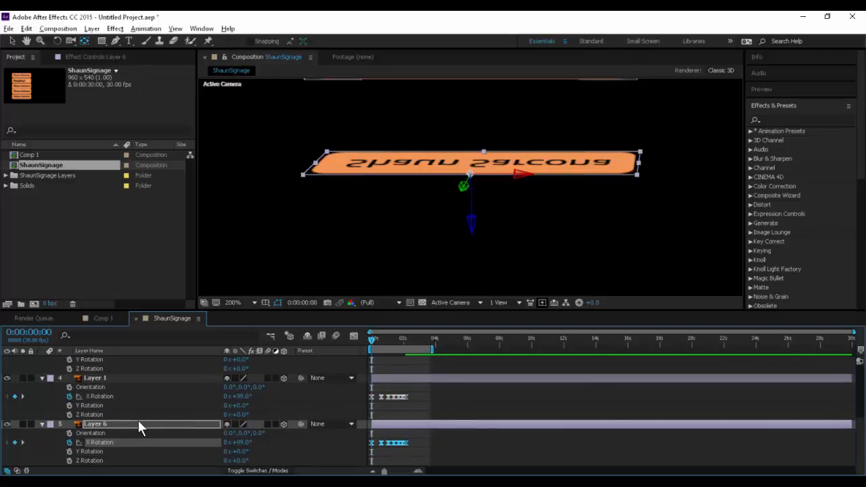
pyautogui.click(482, 438)
pyautogui.scroll(-1, 492, 169)
pyautogui.moveTo(436, 201); pyautogui.dragTo(391, 267)
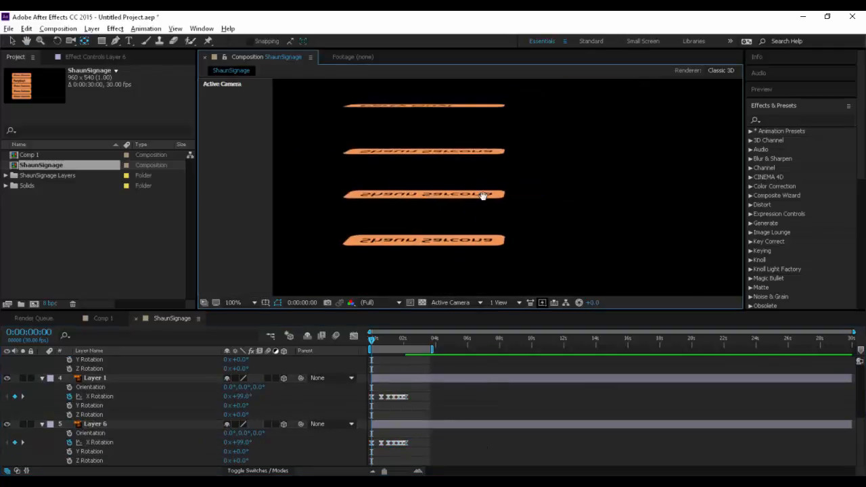
pyautogui.scroll(-1, 452, 196)
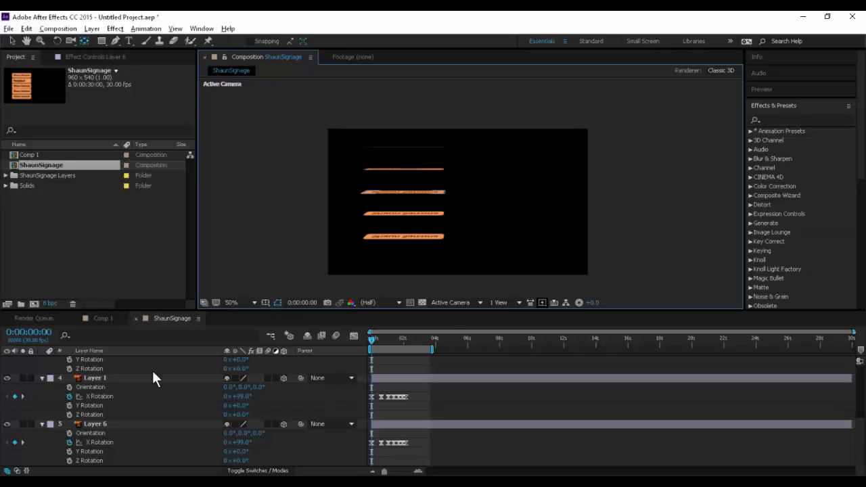
# Set the starting X Rotation of Layer 5 to 97° and Layer 4 to 95°.
pyautogui.scroll(5, 160, 393)
pyautogui.press('p')
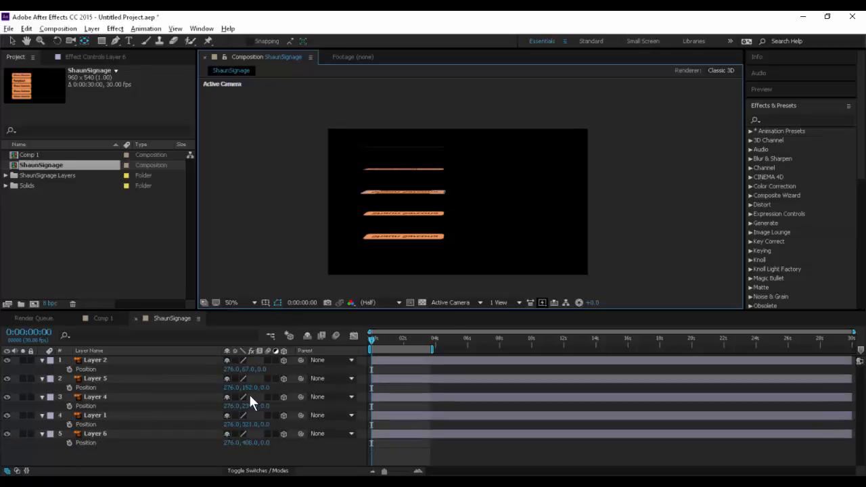
pyautogui.press('r')
pyautogui.click(296, 393)
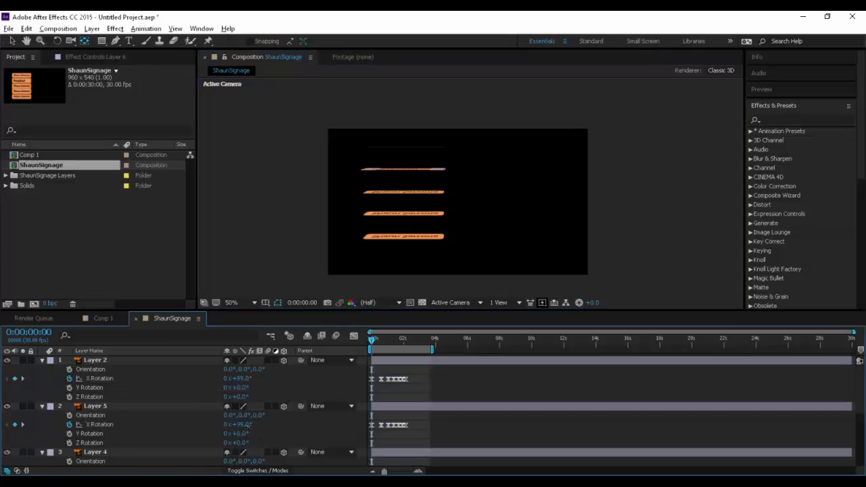
pyautogui.moveTo(243, 425); pyautogui.dragTo(244, 427)
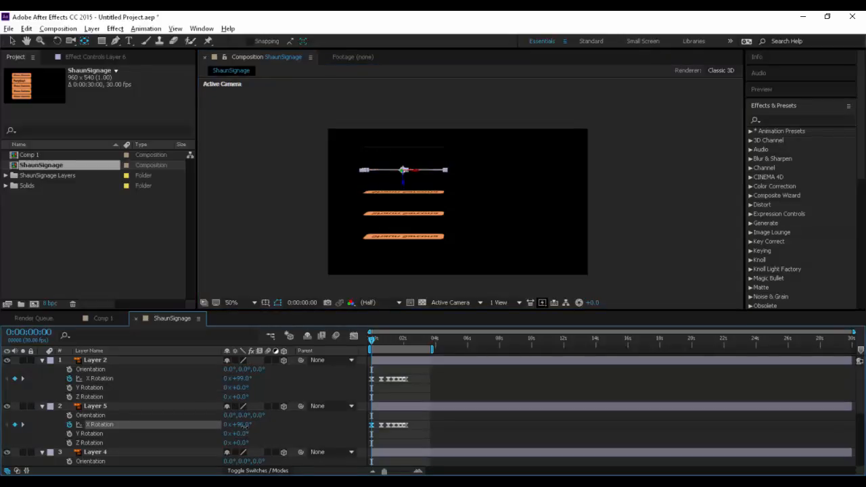
pyautogui.click(297, 411)
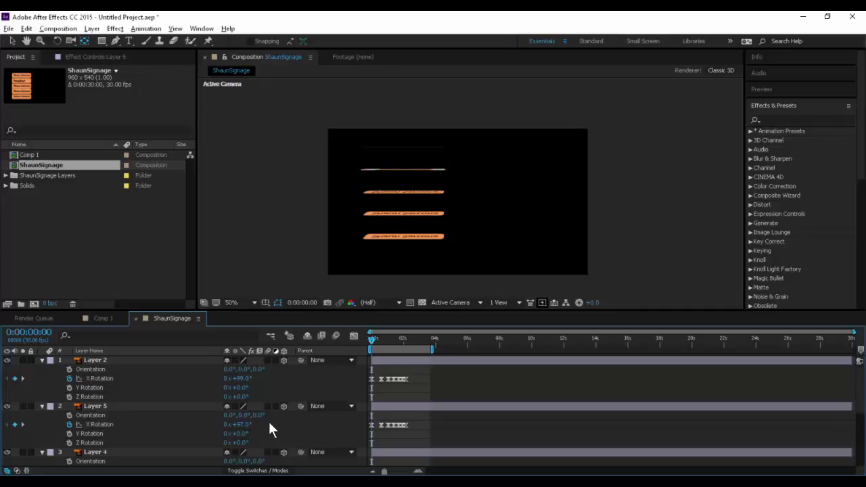
pyautogui.scroll(-1, 269, 421)
pyautogui.moveTo(247, 442); pyautogui.dragTo(239, 443)
pyautogui.click(287, 408)
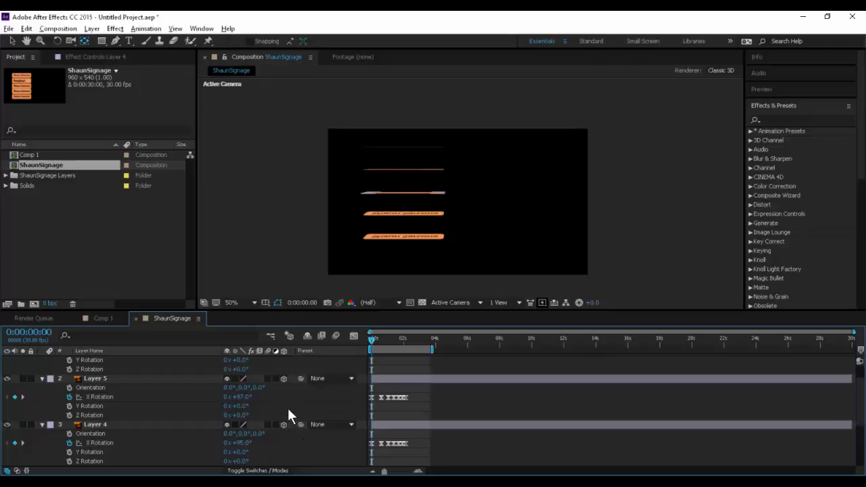
# Set the starting X Rotation of Layer 1 to 90° and Layer 6 to 87°.
pyautogui.scroll(-2, 266, 421)
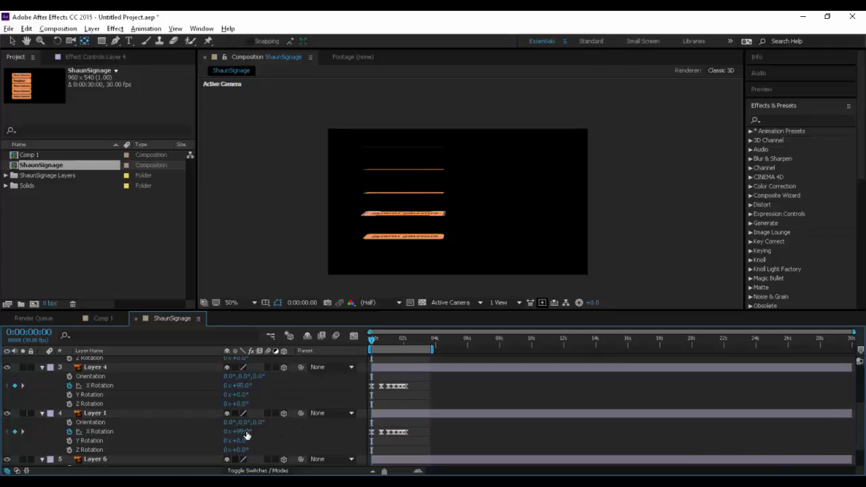
pyautogui.moveTo(247, 435); pyautogui.dragTo(238, 442)
pyautogui.click(280, 440)
pyautogui.scroll(-1, 296, 379)
pyautogui.scroll(-2, 297, 367)
pyautogui.click(300, 440)
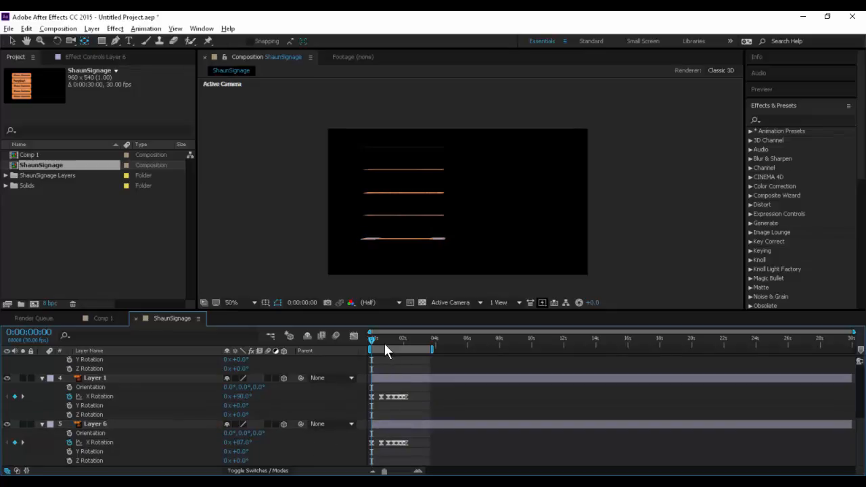
# Preview the swing animation, then collapse the properties and deselect all layers.
pyautogui.click(257, 226)
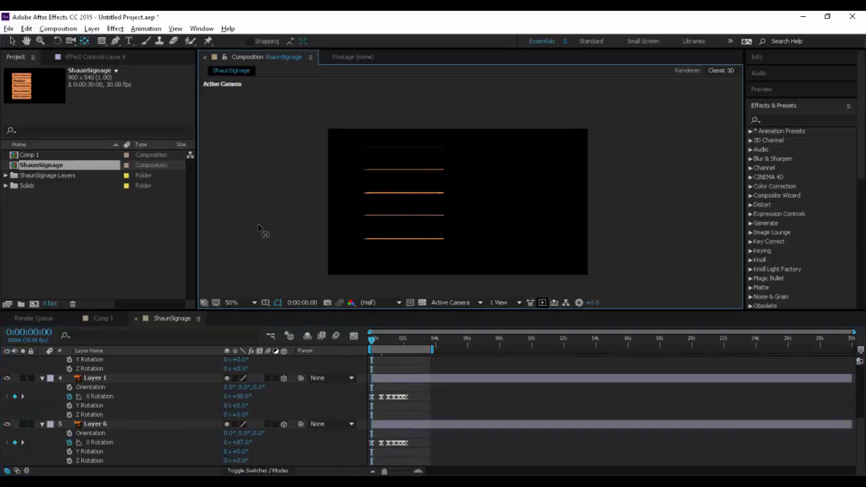
pyautogui.press('space')
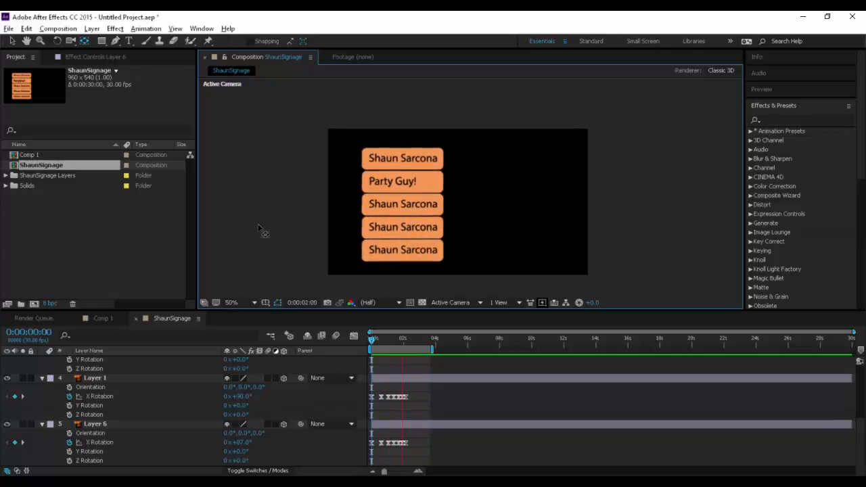
pyautogui.press('space')
pyautogui.press('r')
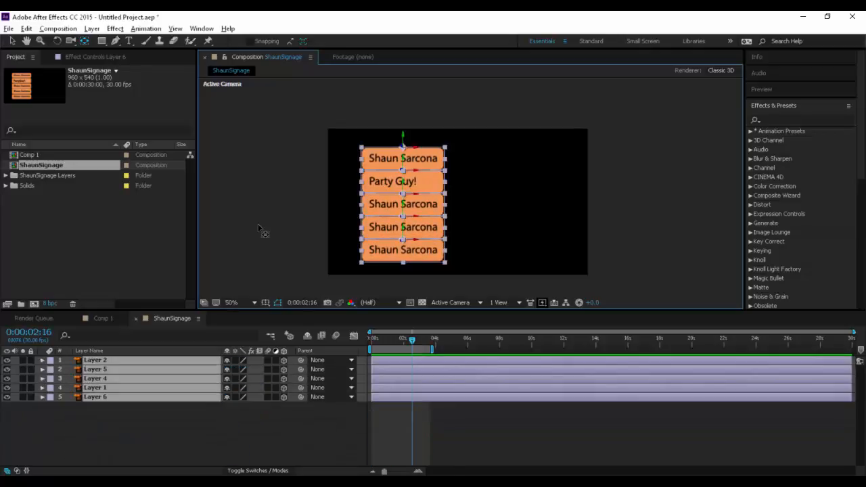
pyautogui.click(316, 444)
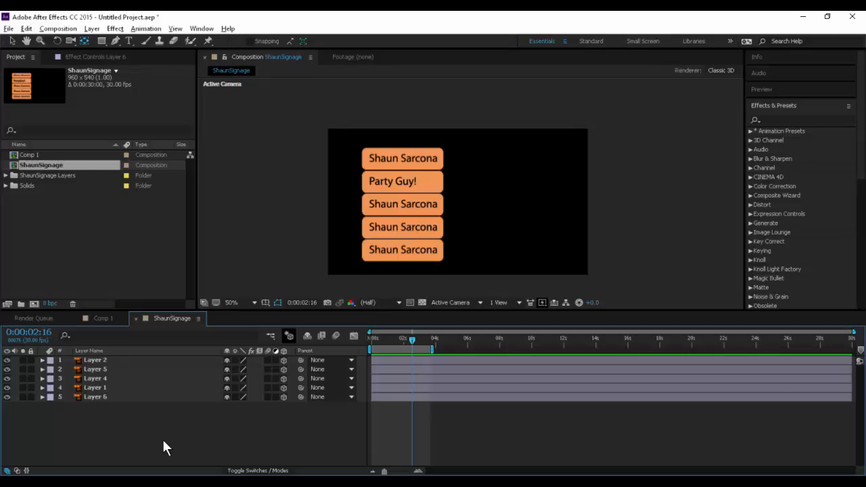
# Parent Layer 6 to Layer 1 and Layer 1 to Layer 4.
pyautogui.click(328, 369)
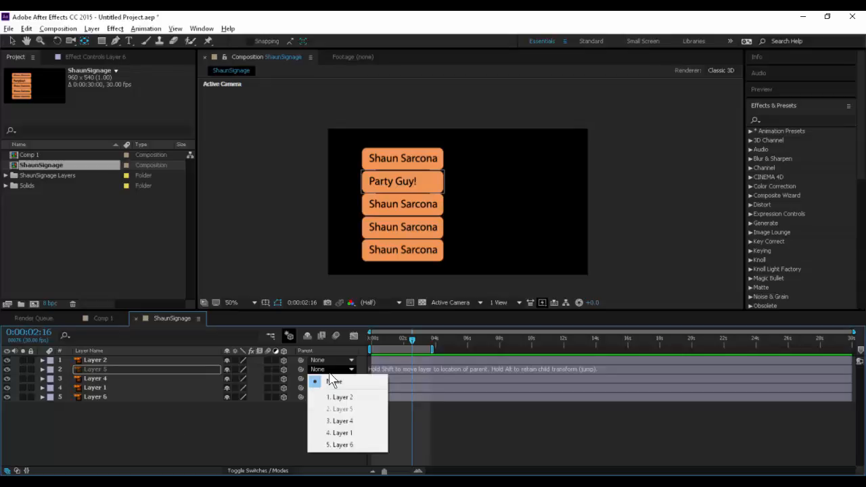
pyautogui.click(155, 397)
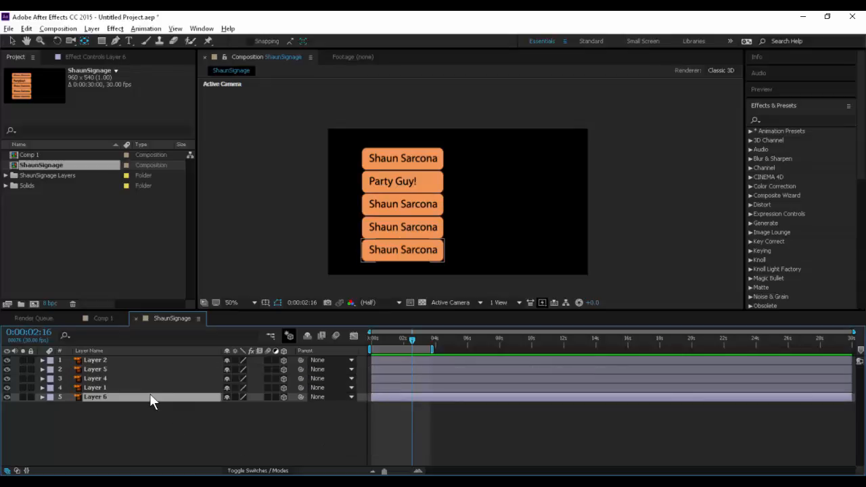
pyautogui.click(338, 396)
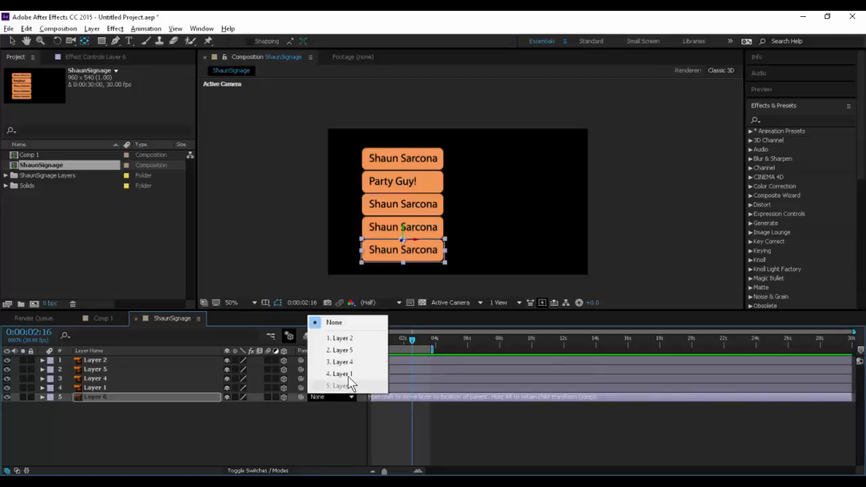
pyautogui.click(350, 376)
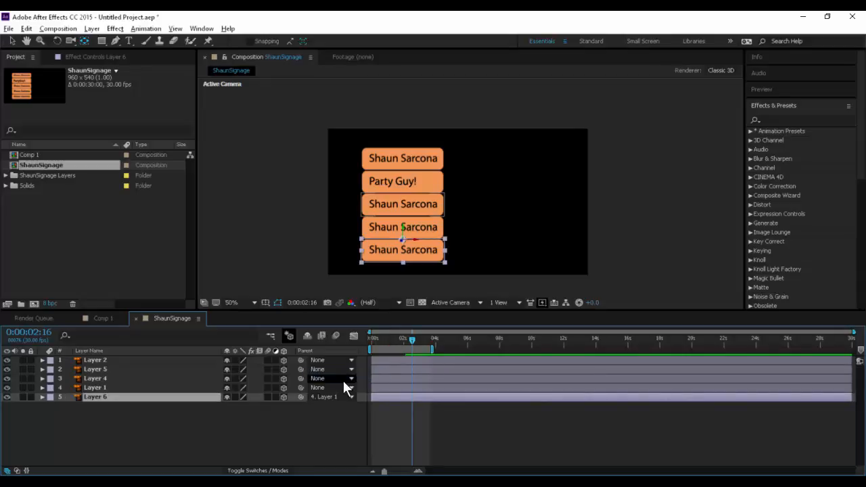
pyautogui.click(341, 387)
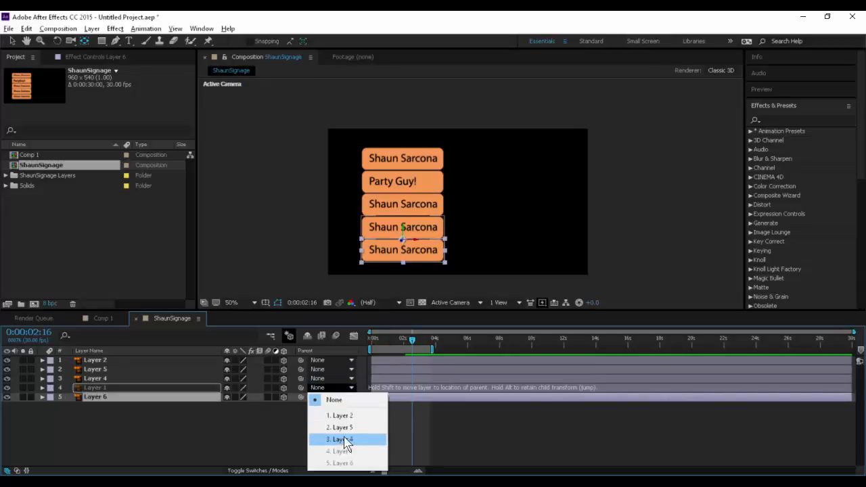
pyautogui.click(343, 440)
# Parent Layer 4 to Layer 5 and Layer 5 to Layer 2, then select Layer 2.
pyautogui.click(330, 379)
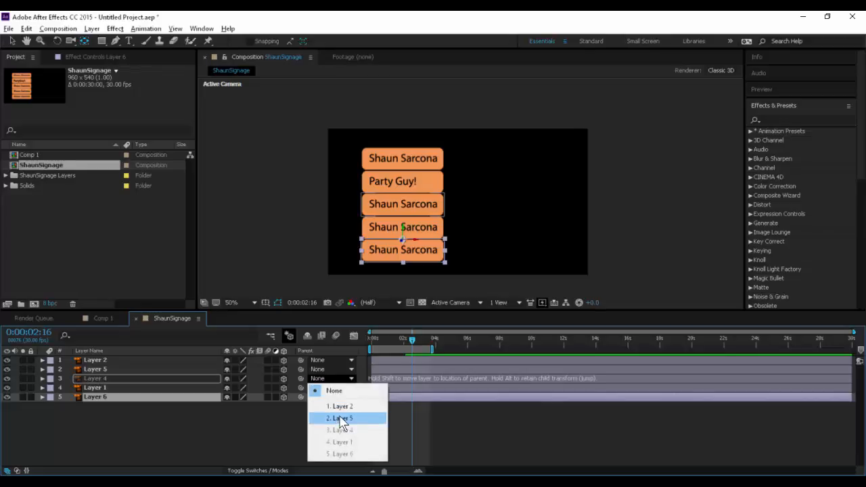
pyautogui.click(342, 419)
pyautogui.click(334, 370)
pyautogui.click(348, 399)
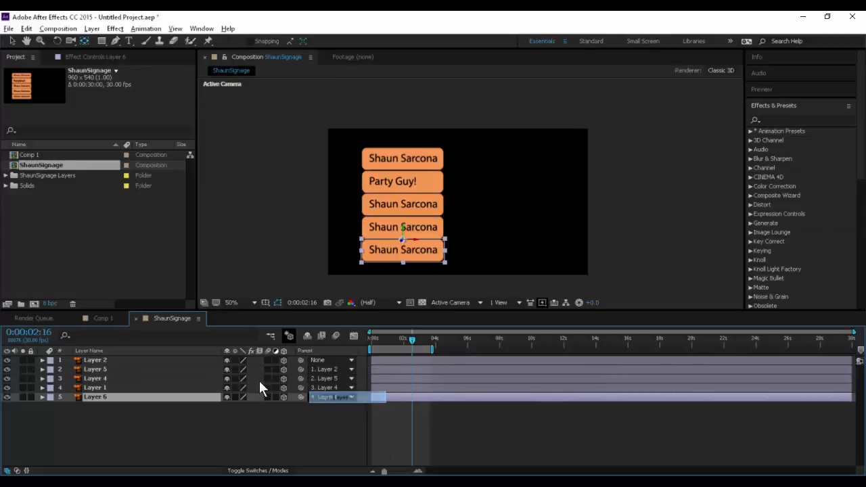
pyautogui.click(151, 361)
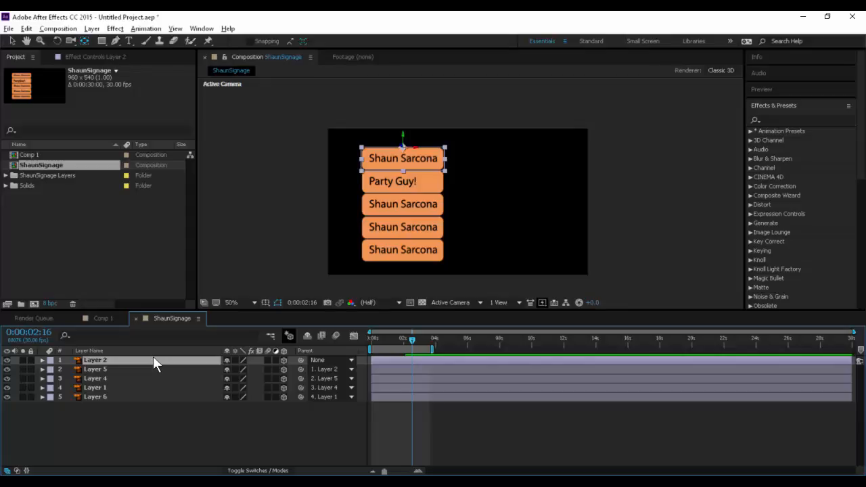
pyautogui.press('Home')
pyautogui.press('space')
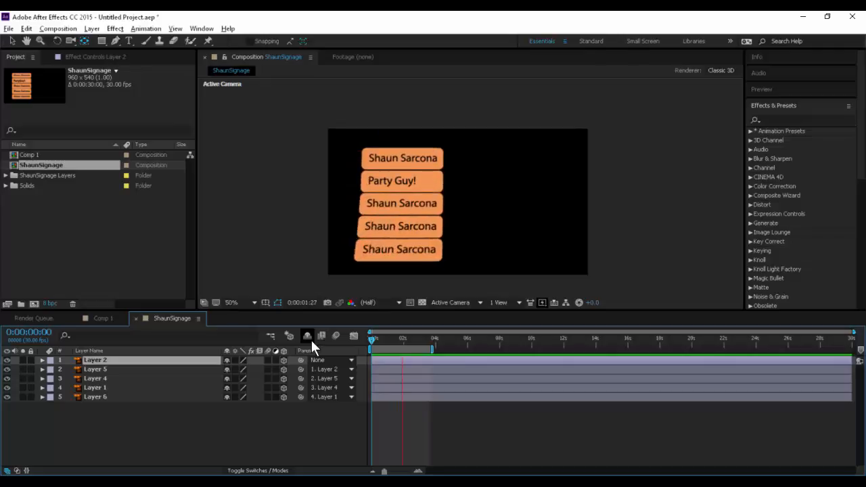
pyautogui.press('space')
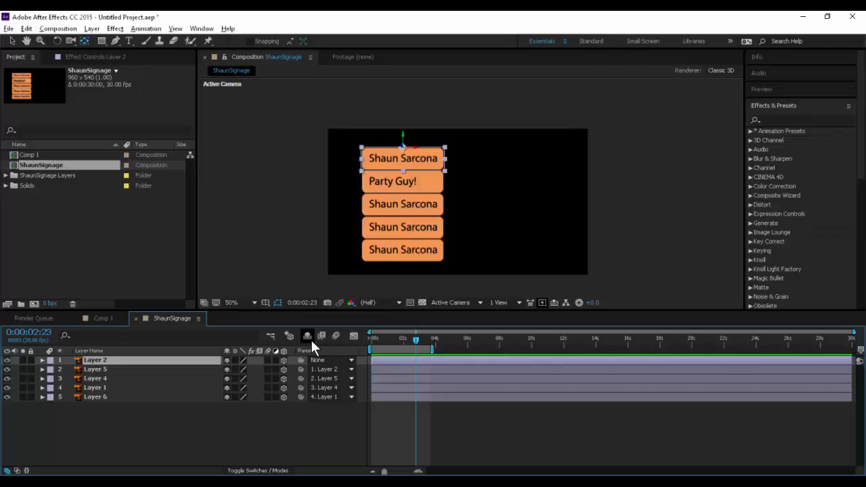
# Delay the Party Guy! sign layer's start slightly by dragging its bar later.
pyautogui.click(123, 370)
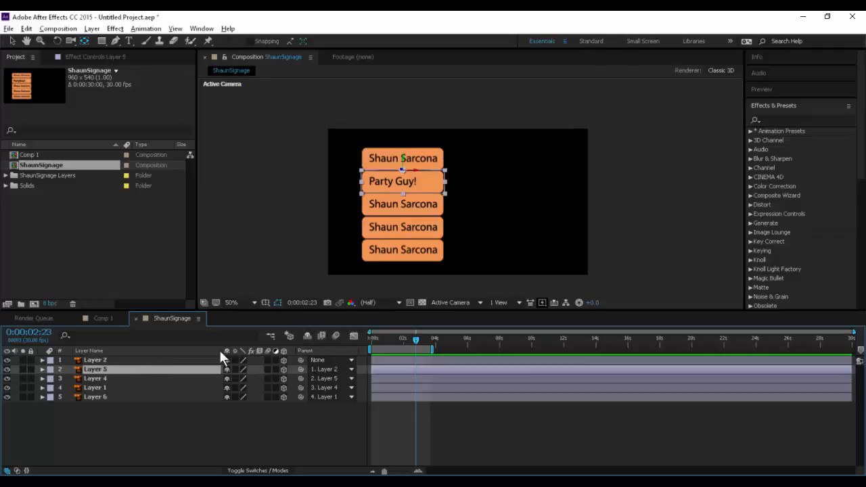
pyautogui.press('c')
pyautogui.press('v')
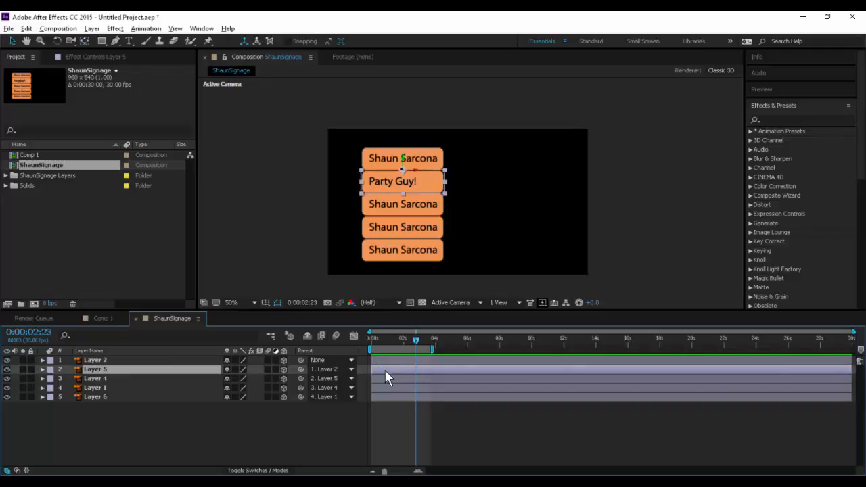
pyautogui.moveTo(384, 369); pyautogui.dragTo(420, 396)
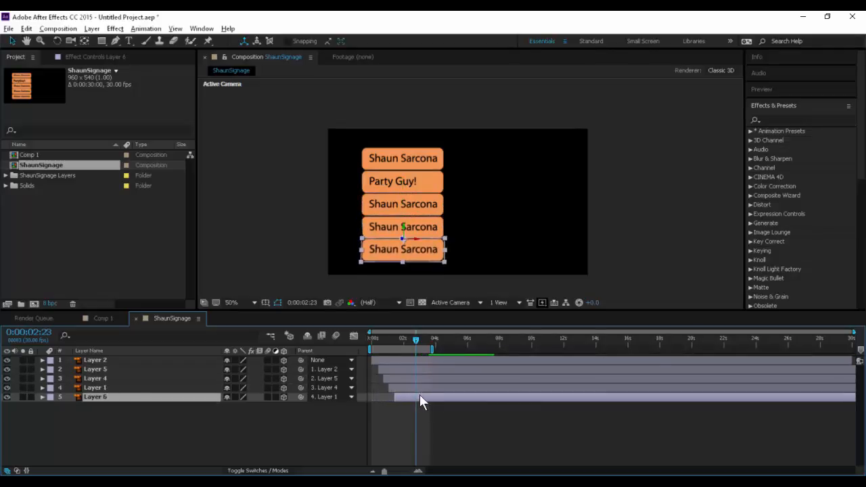
# Preview the staggered animation from the start, then zoom the timeline in and reselect Party Guy!
pyautogui.click(372, 339)
pyautogui.click(278, 428)
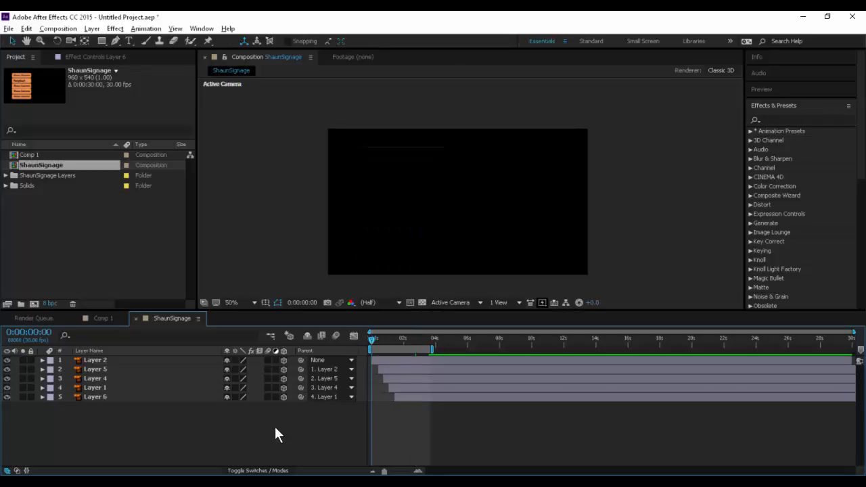
pyautogui.press('space')
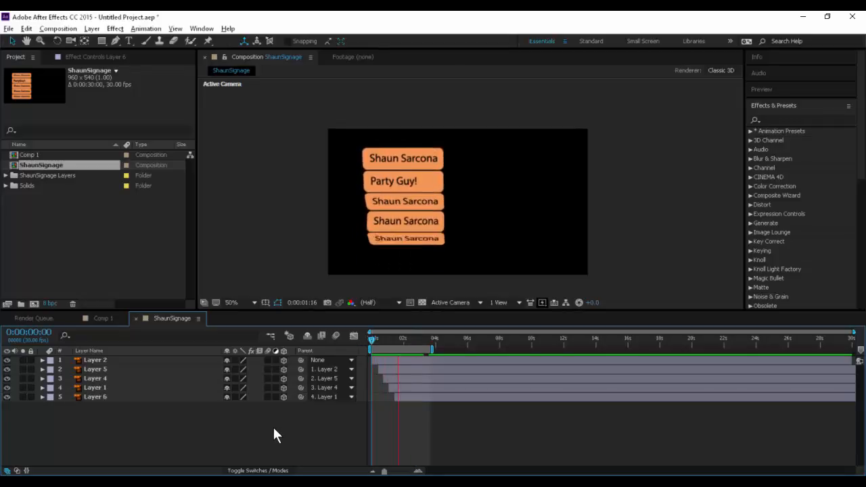
pyautogui.press('space')
pyautogui.moveTo(395, 474); pyautogui.dragTo(401, 474)
pyautogui.click(409, 369)
# Shift the Party Guy! and third sign layers a few frames earlier and preview the tighter cascade.
pyautogui.moveTo(401, 368); pyautogui.dragTo(390, 368)
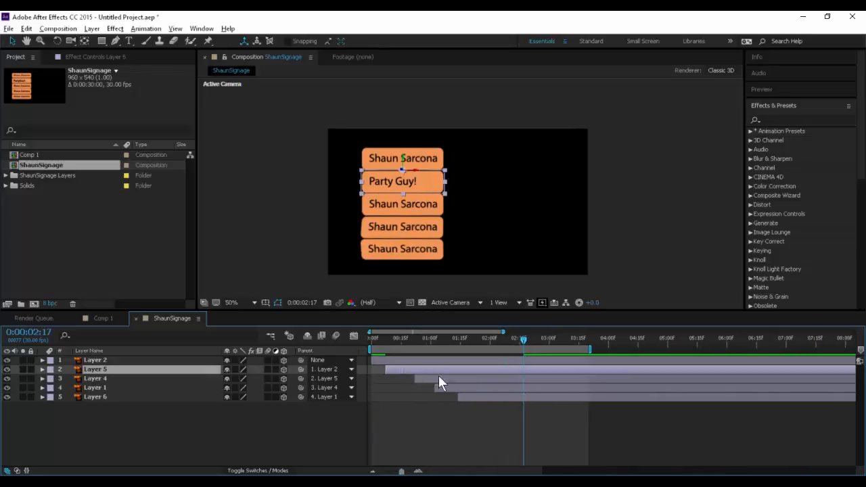
pyautogui.moveTo(450, 379); pyautogui.dragTo(438, 397)
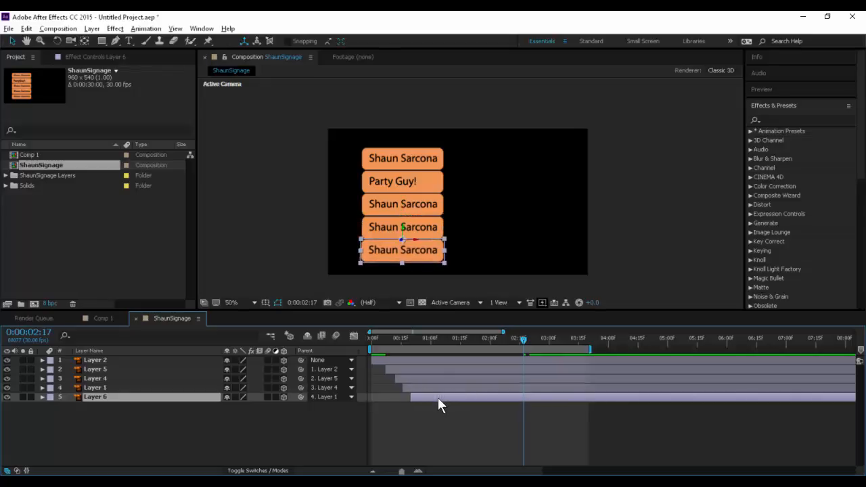
pyautogui.click(375, 336)
pyautogui.click(260, 428)
pyautogui.press('space')
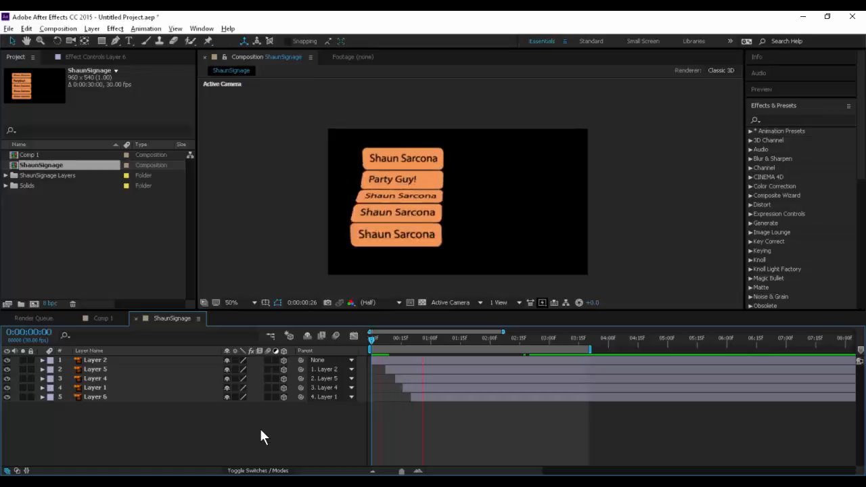
pyautogui.press('space')
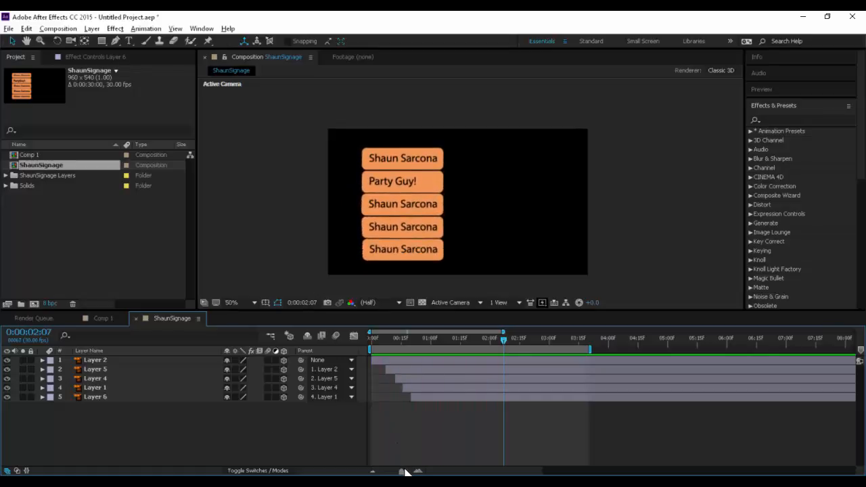
pyautogui.moveTo(402, 472); pyautogui.dragTo(400, 472)
pyautogui.moveTo(395, 367); pyautogui.dragTo(410, 396)
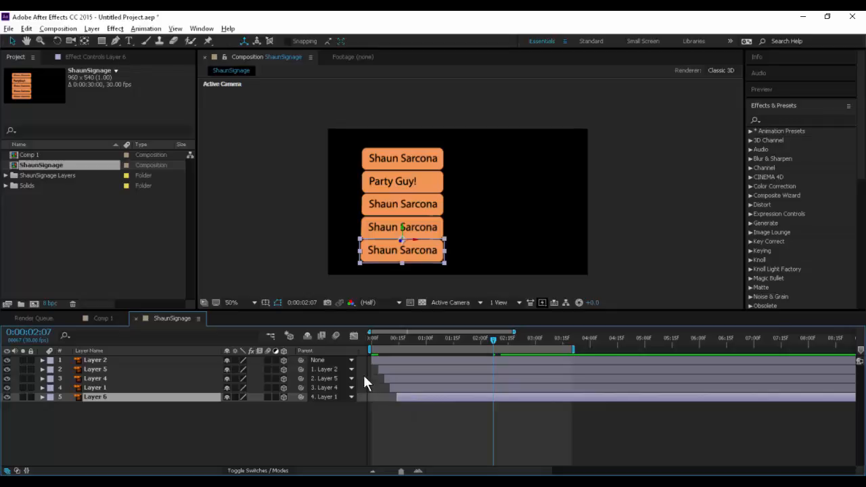
# Preview the current sign cascade from the start of the timeline.
pyautogui.moveTo(390, 335); pyautogui.dragTo(365, 340)
pyautogui.click(285, 420)
pyautogui.press('space')
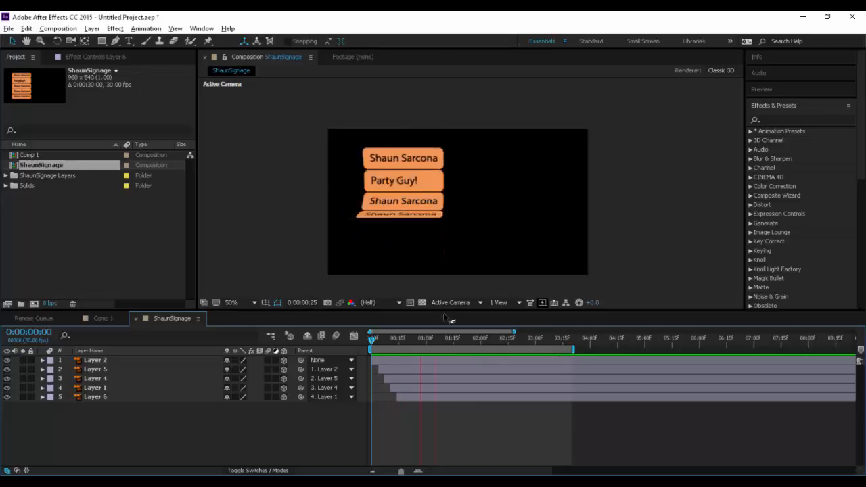
pyautogui.press('space')
# Delay the Party Guy! and three lower sign layers by three frames with Alt+PageDown.
pyautogui.moveTo(386, 337); pyautogui.dragTo(379, 339)
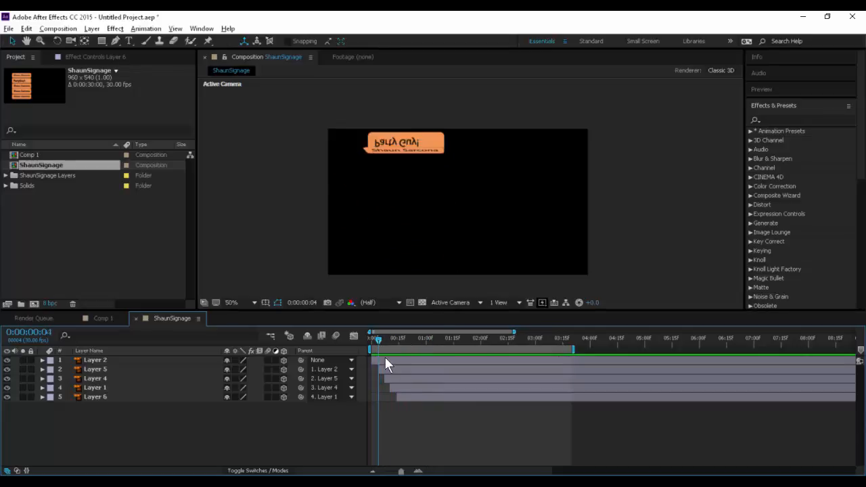
pyautogui.click(386, 367)
pyautogui.keyDown('shift'); pyautogui.click(404, 396); pyautogui.keyUp('shift')
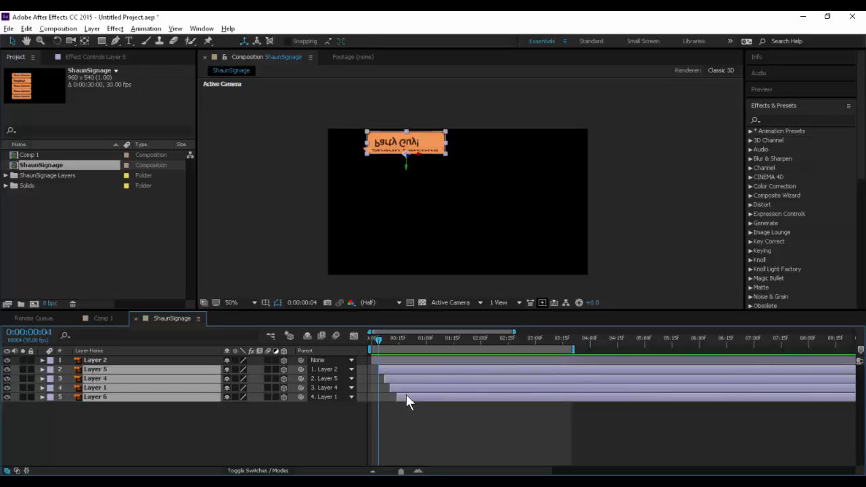
pyautogui.hotkey('alt', 'pagedown')
pyautogui.hotkey('alt', 'pagedown')
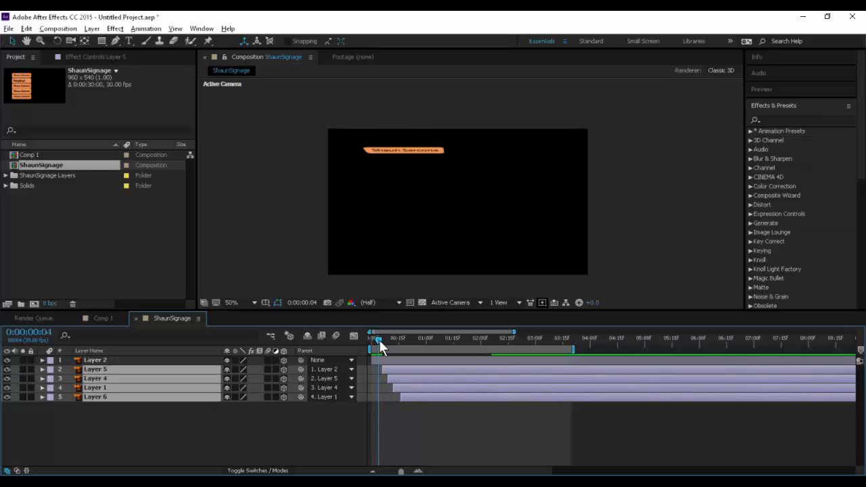
pyautogui.moveTo(379, 340); pyautogui.dragTo(383, 342)
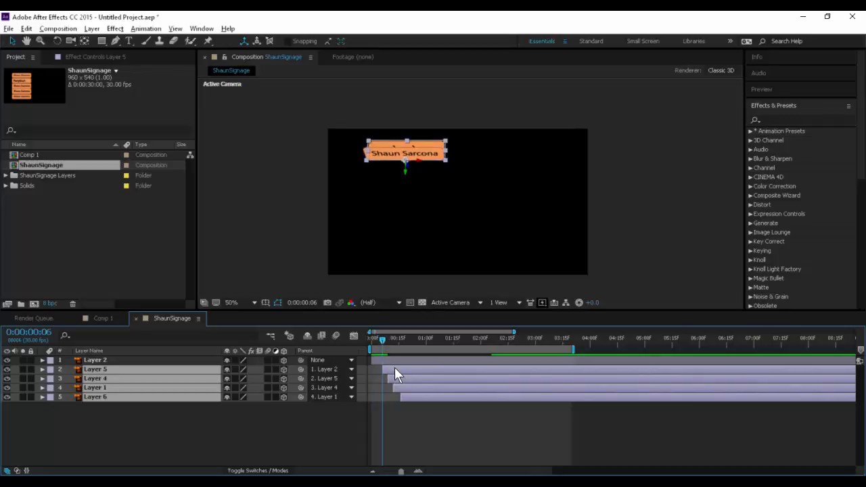
pyautogui.hotkey('alt', 'pagedown')
# Replay the animation from the start to check the delayed signs.
pyautogui.moveTo(379, 341); pyautogui.dragTo(341, 344)
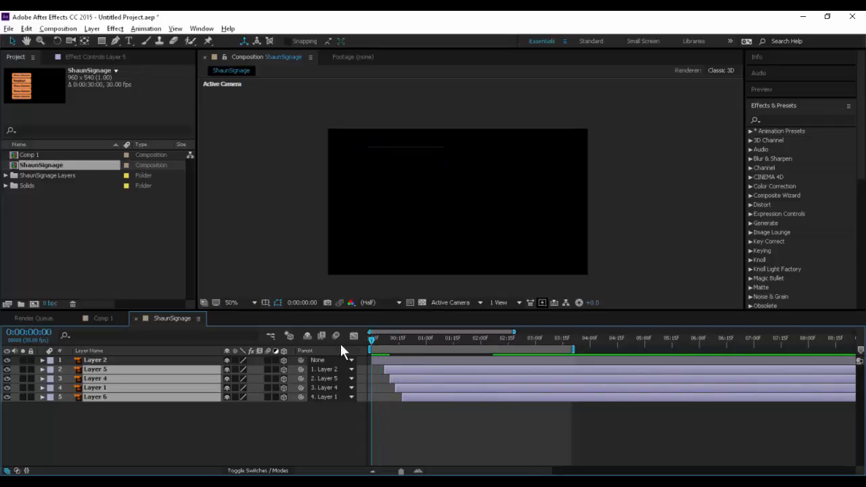
pyautogui.click(273, 437)
pyautogui.press('space')
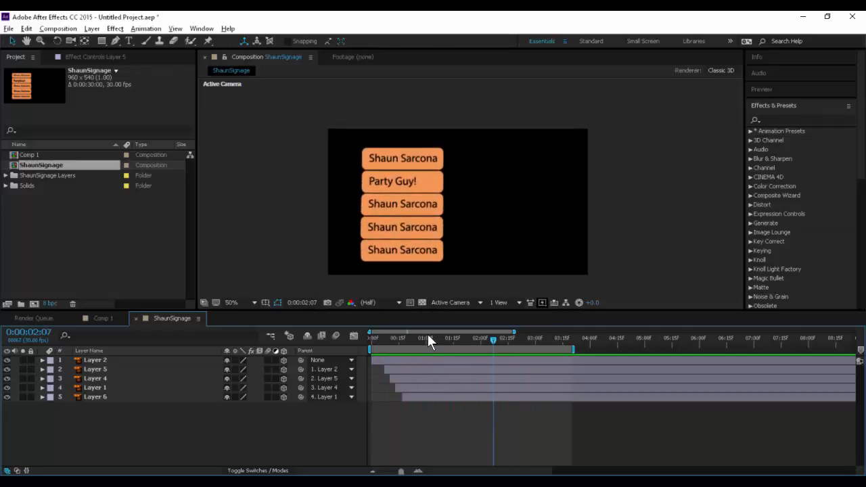
pyautogui.press('space')
# In Illustrator, change the third sign's text to 'Genius!'.
pyautogui.hotkey('alt', 'Tab')
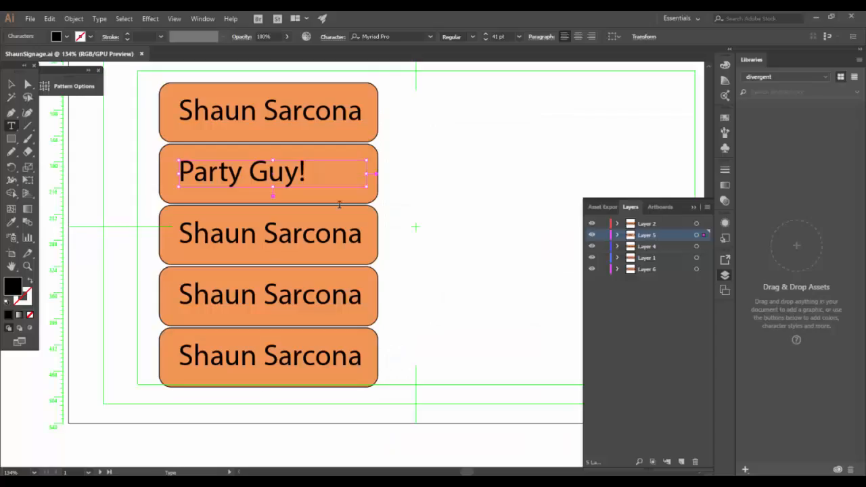
pyautogui.doubleClick(253, 238)
pyautogui.tripleClick(253, 237)
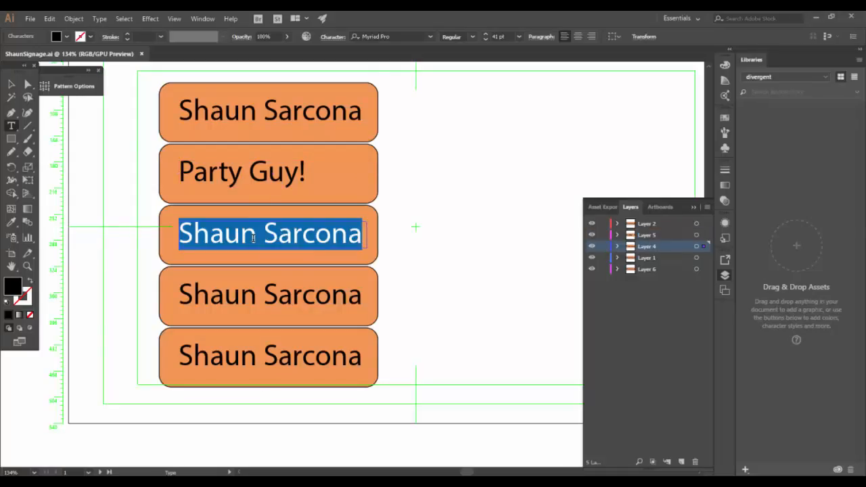
pyautogui.write('Genius!@')
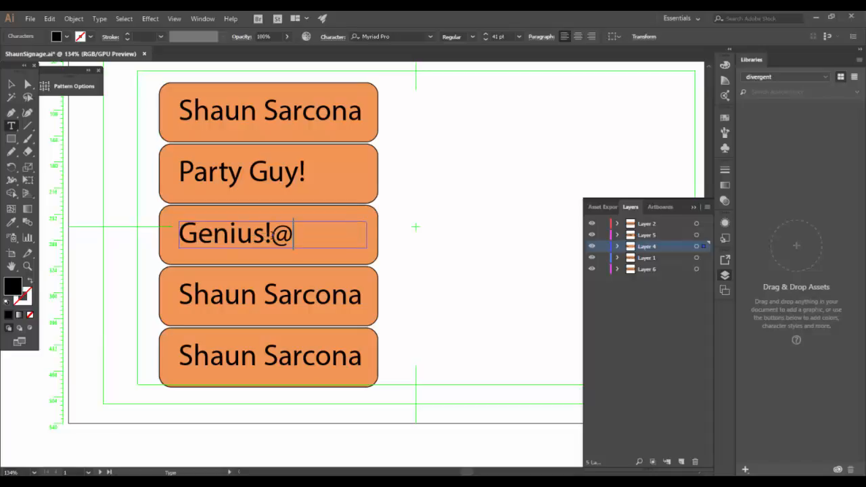
pyautogui.press('BackSpace')
# Retype the fourth and fifth signs as 'Horrible Typer' and 'Great @ Lists'.
pyautogui.doubleClick(311, 296)
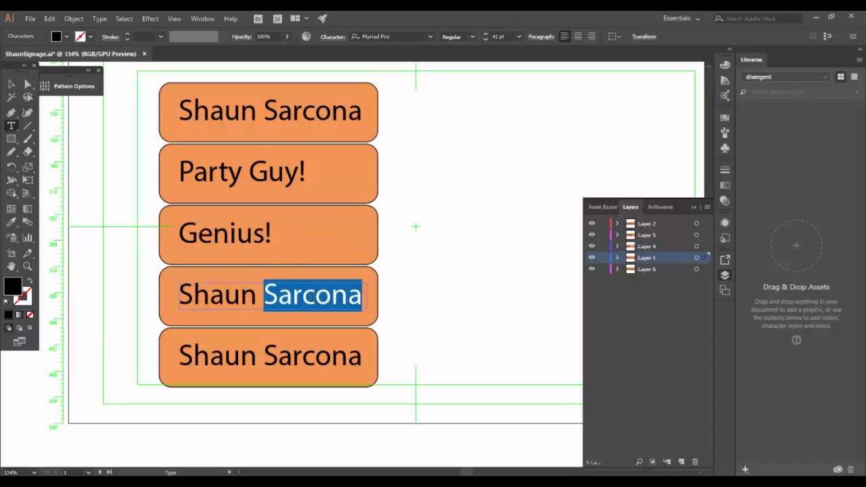
pyautogui.tripleClick(311, 296)
pyautogui.write('Horrible Typer')
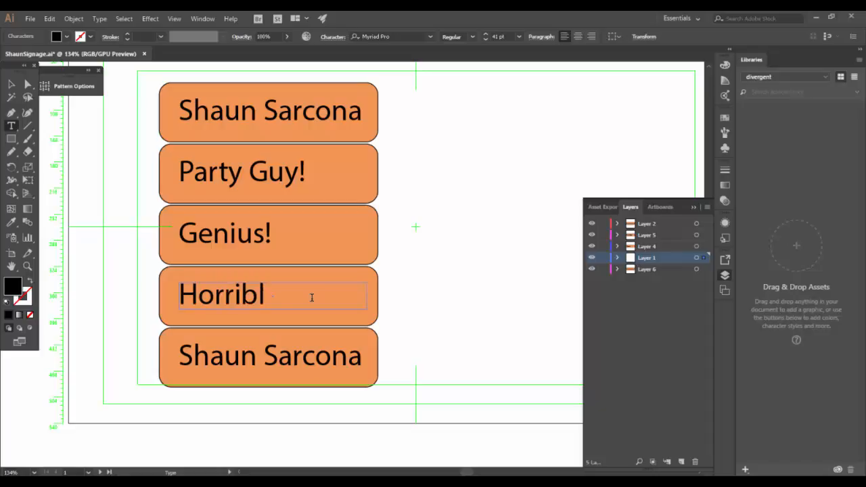
pyautogui.doubleClick(289, 362)
pyautogui.tripleClick(289, 363)
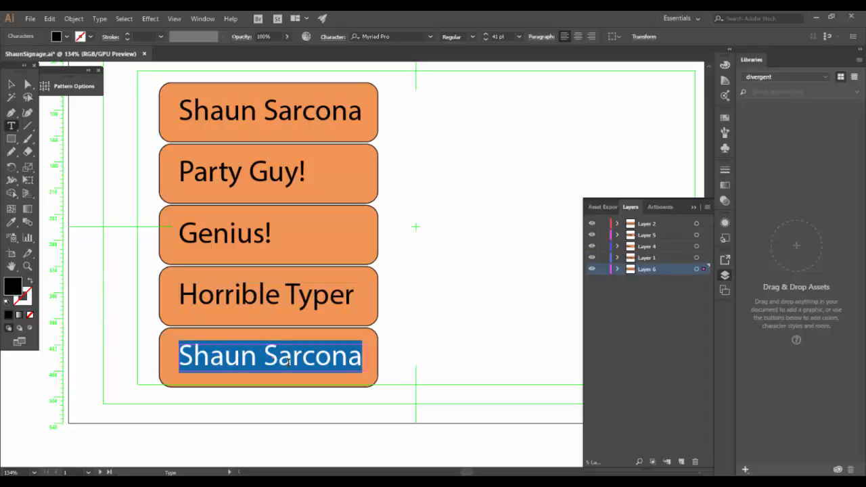
pyautogui.write('Great')
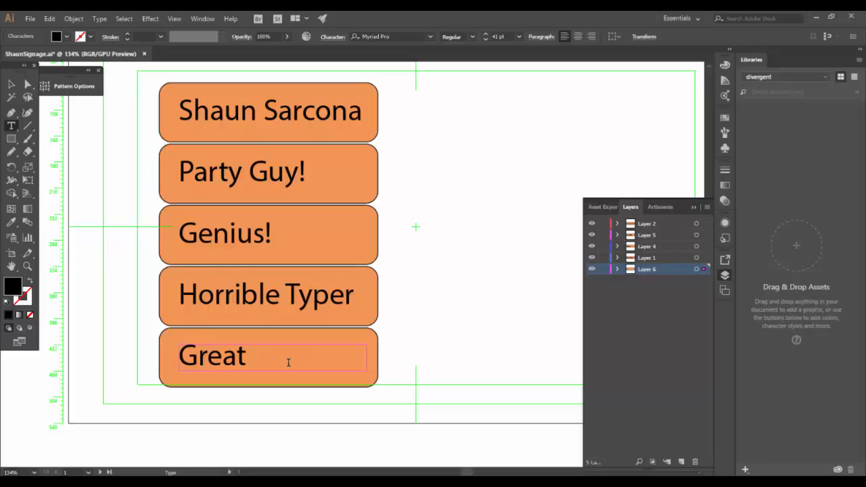
pyautogui.write(' @ Lists')
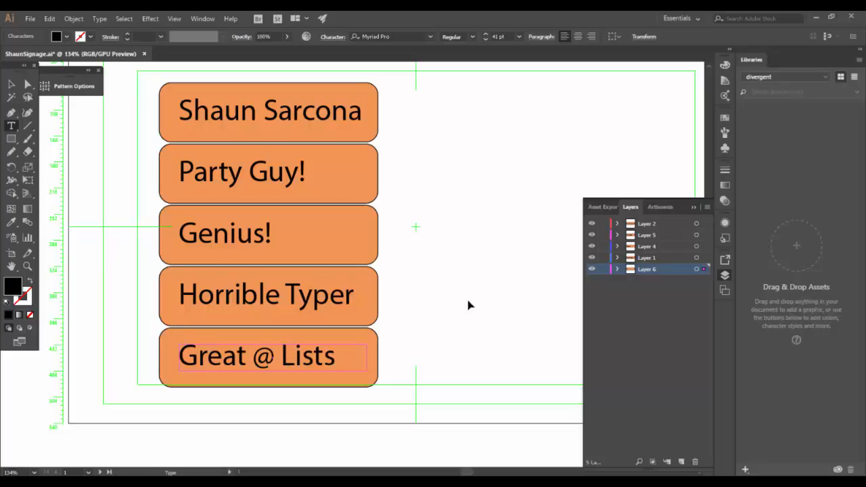
# Check the updated signs in After Effects, then finish the text edit in Illustrator.
pyautogui.hotkey('alt', 'Tab')
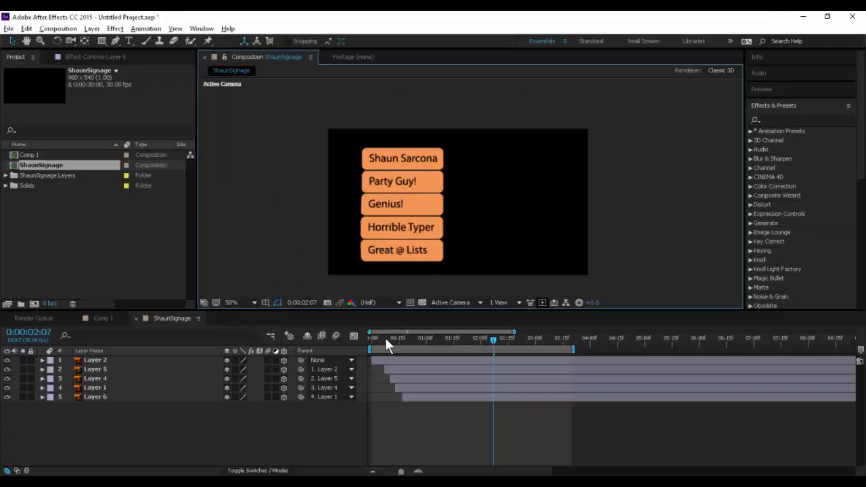
pyautogui.hotkey('alt', 'Tab')
pyautogui.write('v')
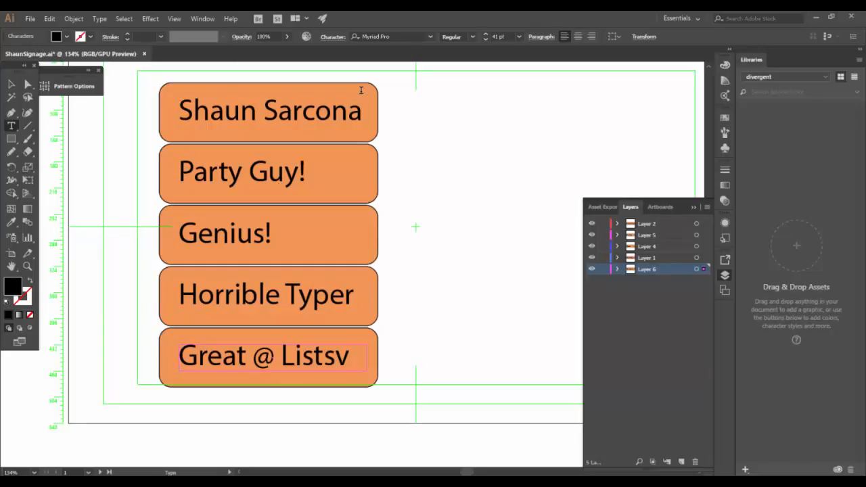
pyautogui.press('BackSpace')
pyautogui.press('Escape')
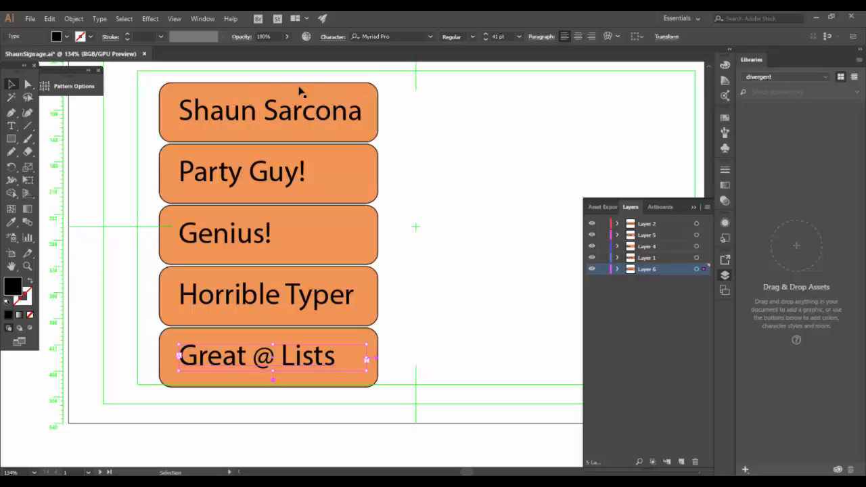
# Select all five sign boxes and give them a muted grey-green B0BCA2 fill.
pyautogui.click(343, 92)
pyautogui.keyDown('shift'); pyautogui.click(370, 165); pyautogui.keyUp('shift')
pyautogui.keyDown('shift'); pyautogui.click(374, 265); pyautogui.keyUp('shift')
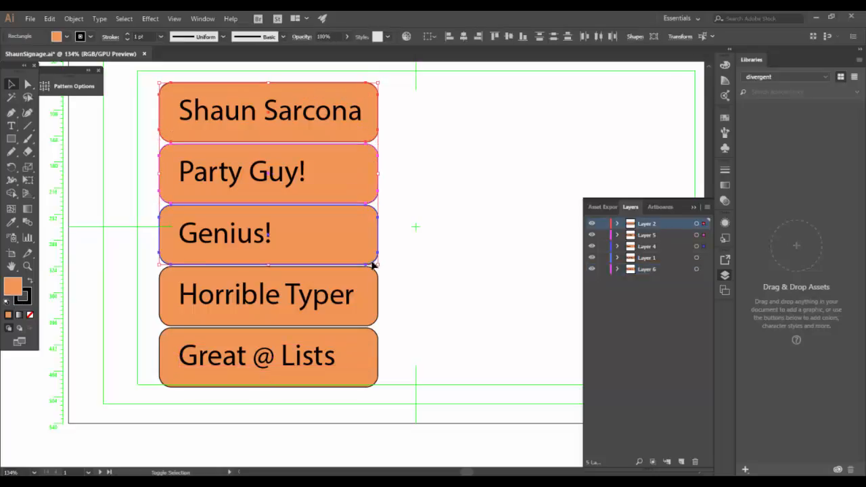
pyautogui.keyDown('shift'); pyautogui.click(371, 292); pyautogui.keyUp('shift')
pyautogui.keyDown('shift'); pyautogui.click(370, 340); pyautogui.keyUp('shift')
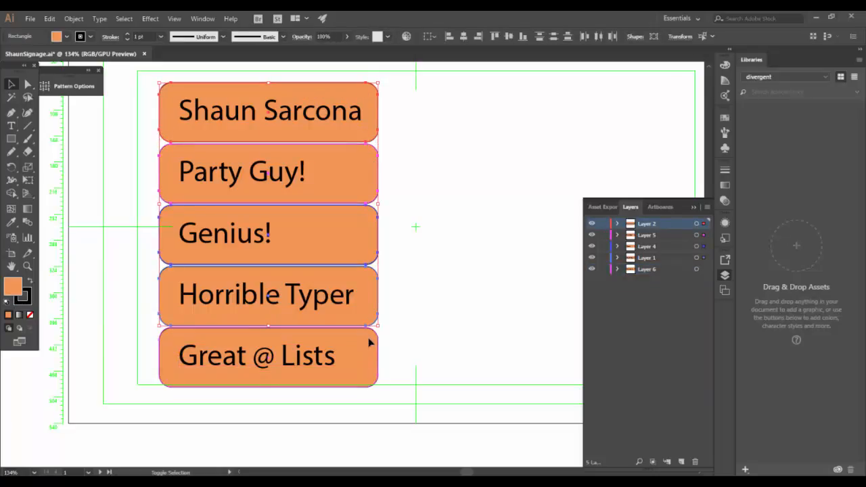
pyautogui.doubleClick(12, 296)
pyautogui.click(406, 251)
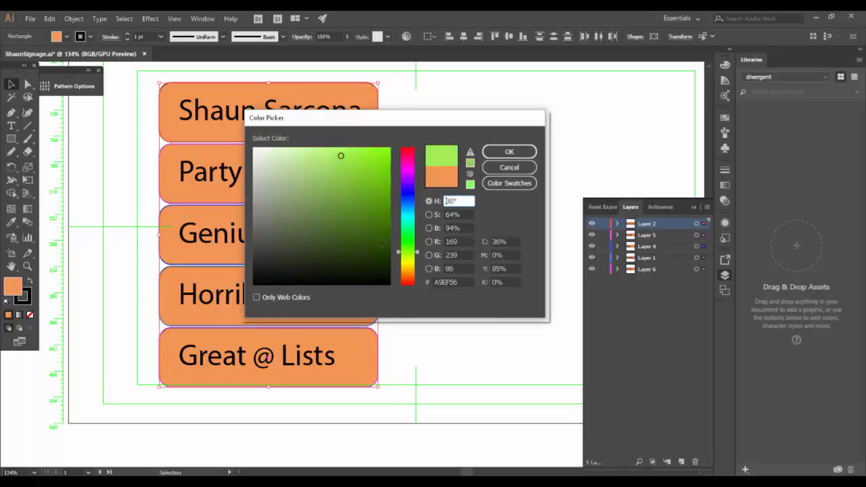
pyautogui.moveTo(311, 188)
pyautogui.mouseDown()
pyautogui.moveTo(276, 208)
pyautogui.moveTo(280, 178)
pyautogui.moveTo(271, 183)
pyautogui.mouseUp()
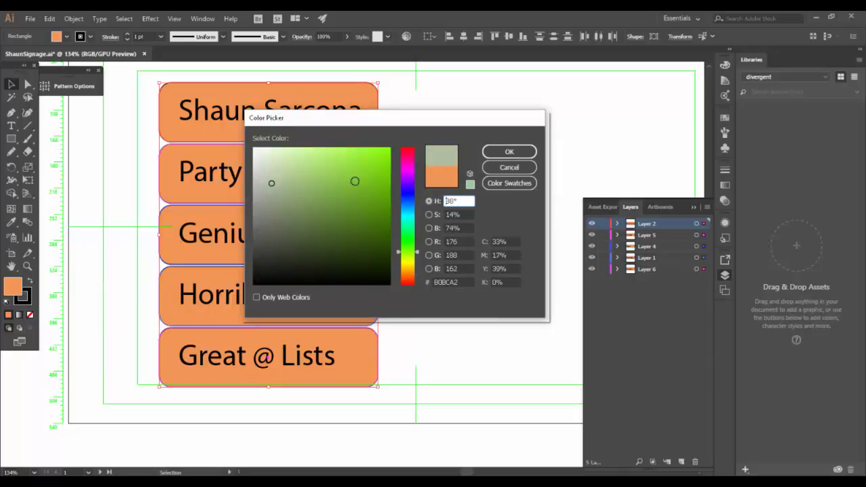
pyautogui.click(509, 152)
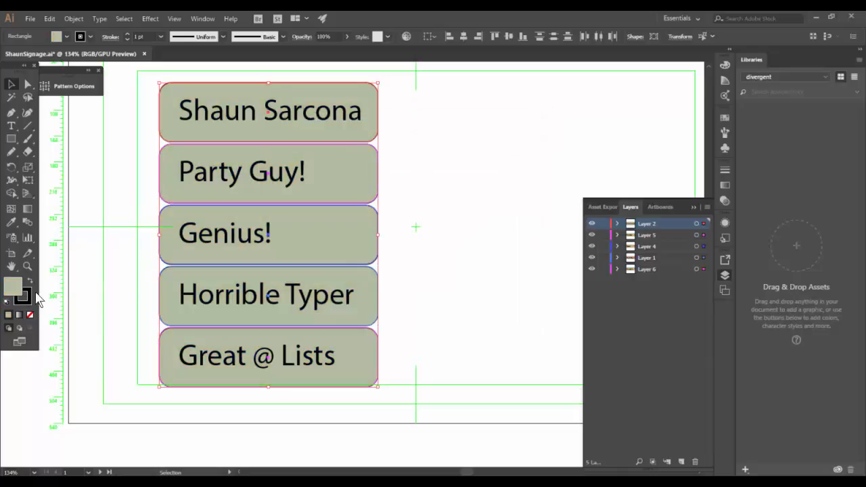
# Set the boxes' outline to a dark grey-green 2D3029, then deselect everything.
pyautogui.click(28, 297)
pyautogui.press('i')
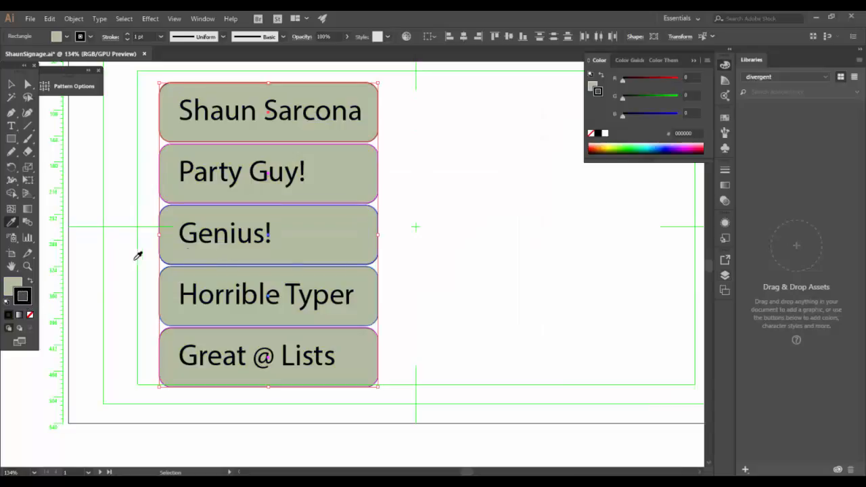
pyautogui.click(332, 229)
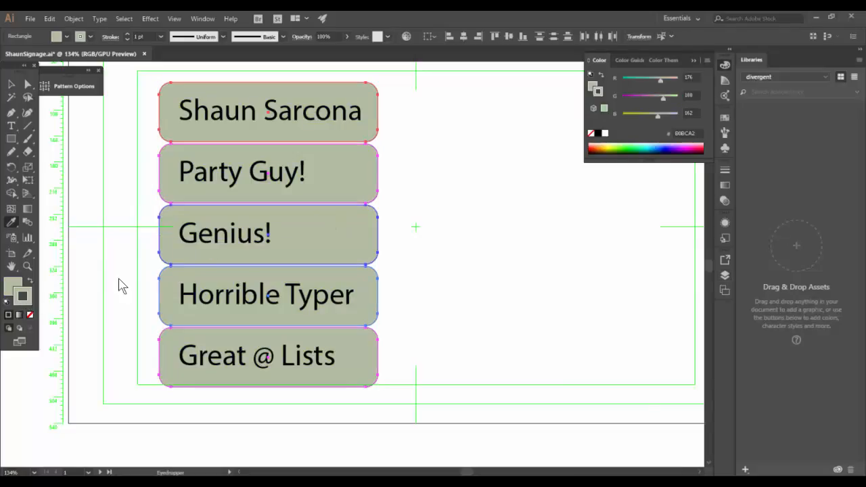
pyautogui.doubleClick(23, 296)
pyautogui.moveTo(307, 238); pyautogui.dragTo(274, 257)
pyautogui.press('Return')
pyautogui.press('v')
pyautogui.click(621, 291)
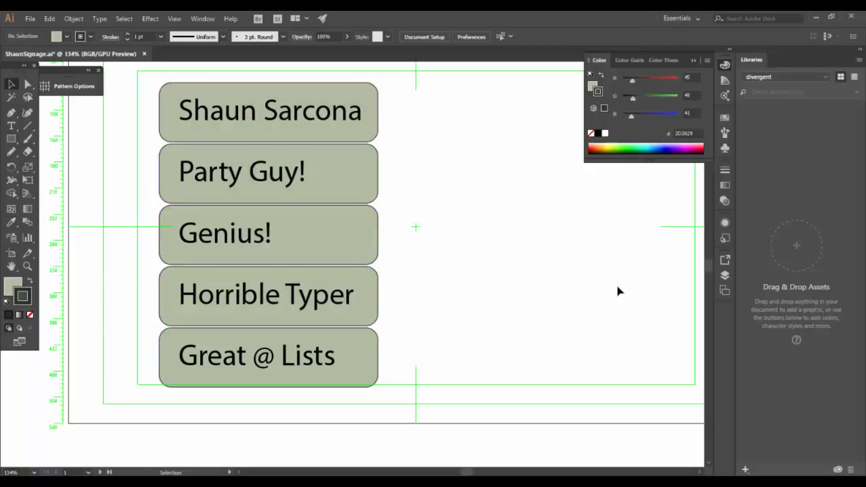
# Add a new solid layer coloured very dark turquoise 17241E to the ShaunSignage composition.
pyautogui.hotkey('alt', 'Tab')
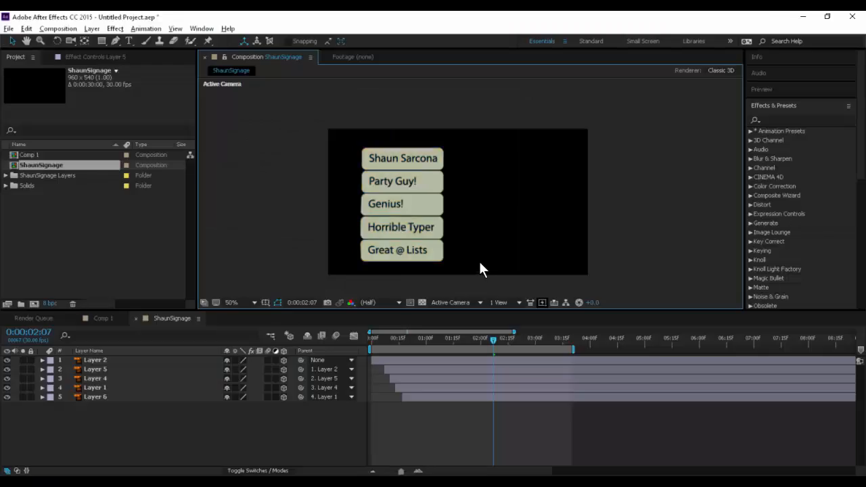
pyautogui.click(90, 28)
pyautogui.moveTo(262, 40)
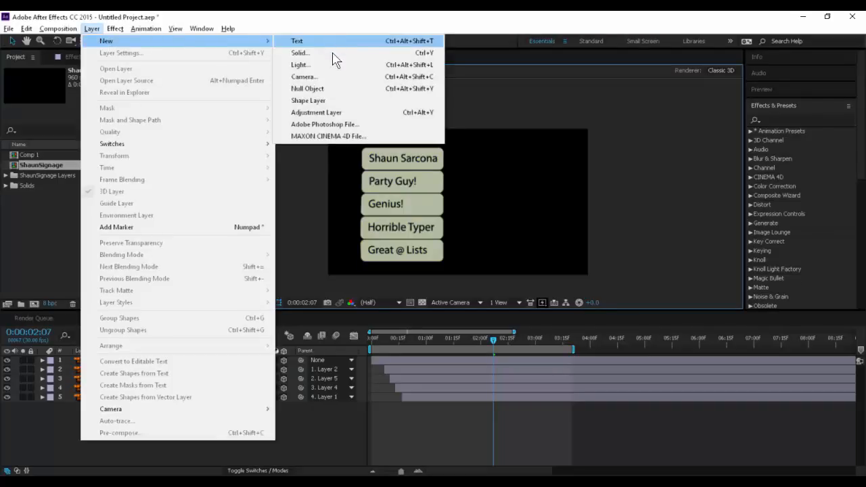
pyautogui.click(333, 54)
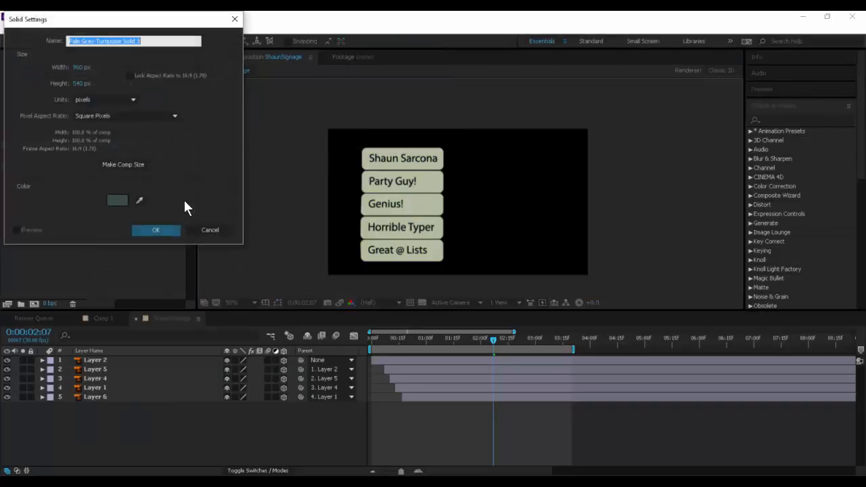
pyautogui.click(116, 200)
pyautogui.moveTo(40, 154)
pyautogui.mouseDown()
pyautogui.moveTo(30, 158)
pyautogui.moveTo(23, 90)
pyautogui.moveTo(37, 84)
pyautogui.mouseUp()
pyautogui.moveTo(58, 134)
pyautogui.mouseDown()
pyautogui.moveTo(77, 162)
pyautogui.moveTo(64, 156)
pyautogui.mouseUp()
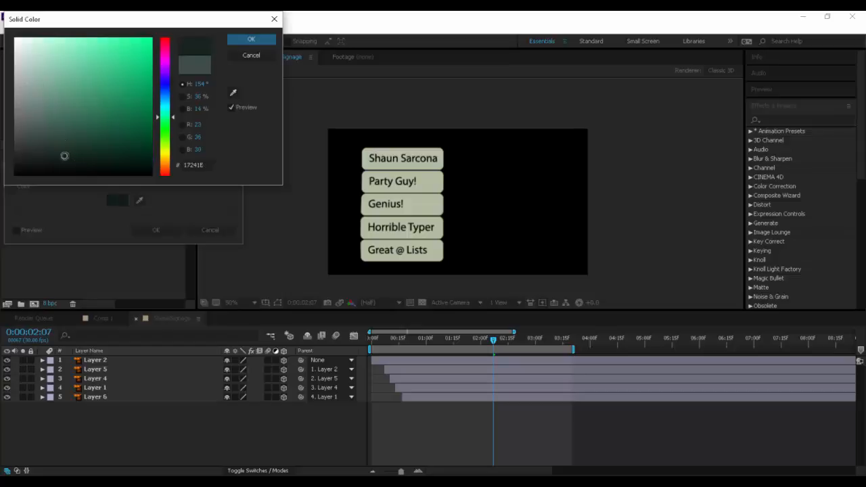
pyautogui.press('Return')
pyautogui.click(160, 226)
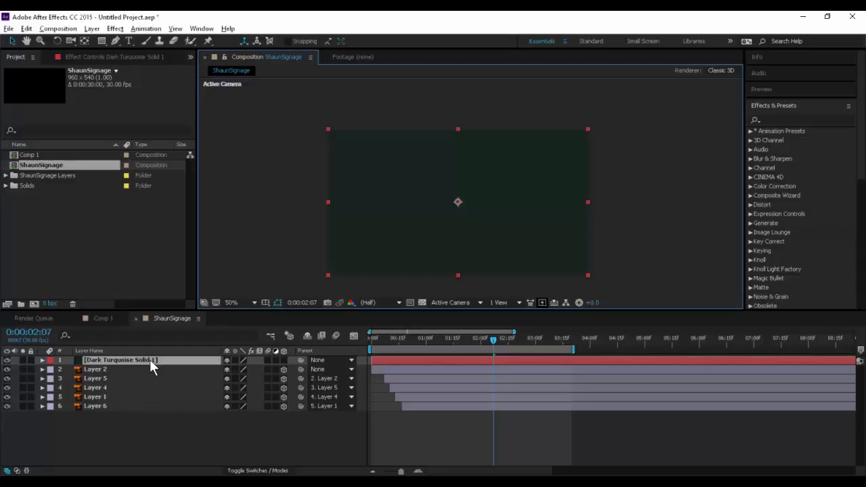
# Make the turquoise solid a 3D layer and preview the animation from the start.
pyautogui.click(284, 359)
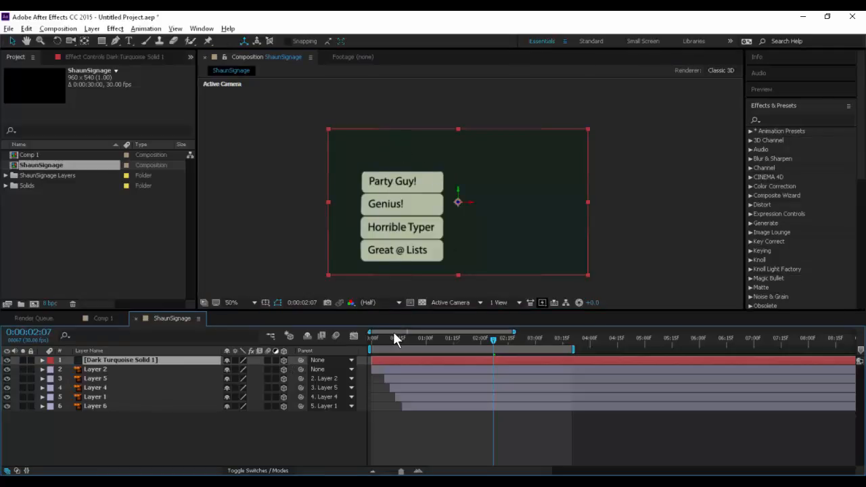
pyautogui.moveTo(392, 337); pyautogui.dragTo(374, 340)
pyautogui.click(232, 443)
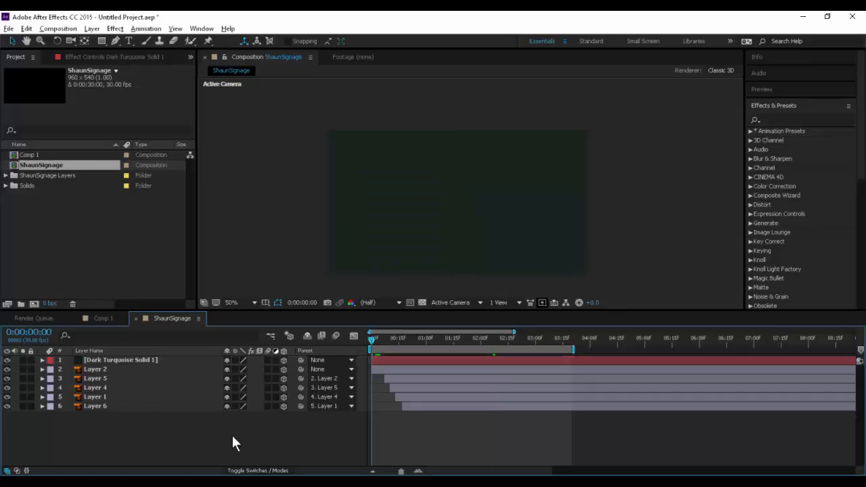
pyautogui.press('space')
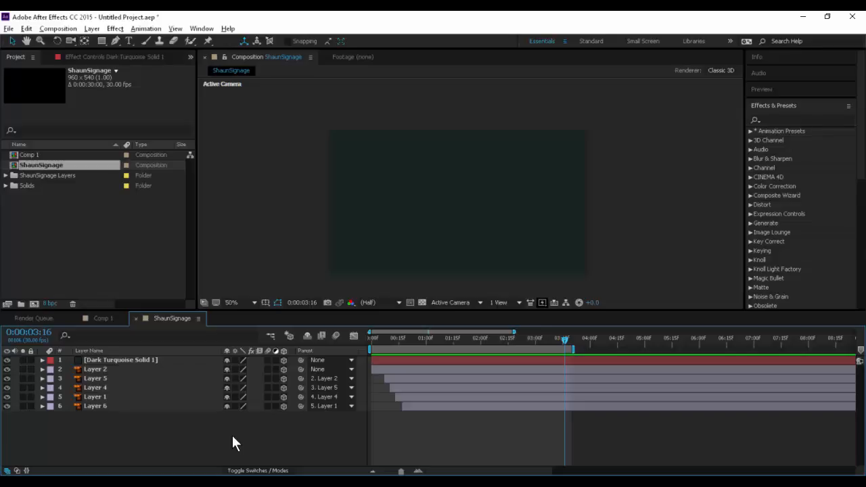
# Push the solid back to Z 954 behind the signs and scale it to 188%.
pyautogui.click(155, 358)
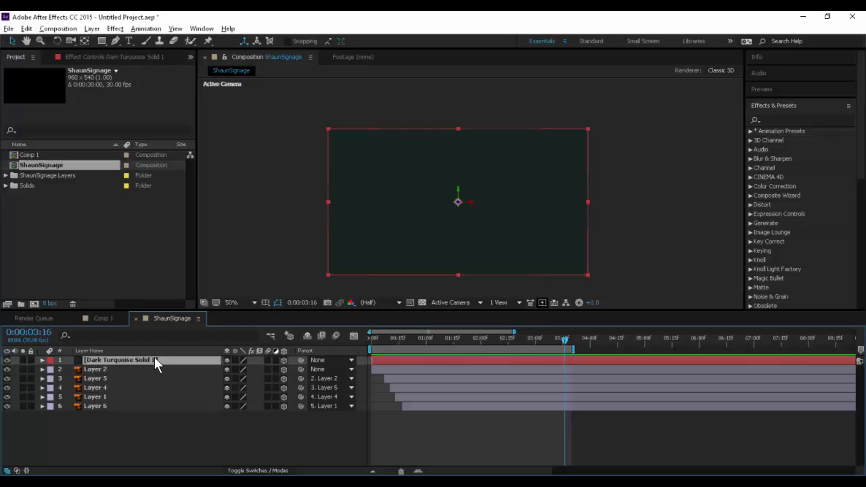
pyautogui.press('p')
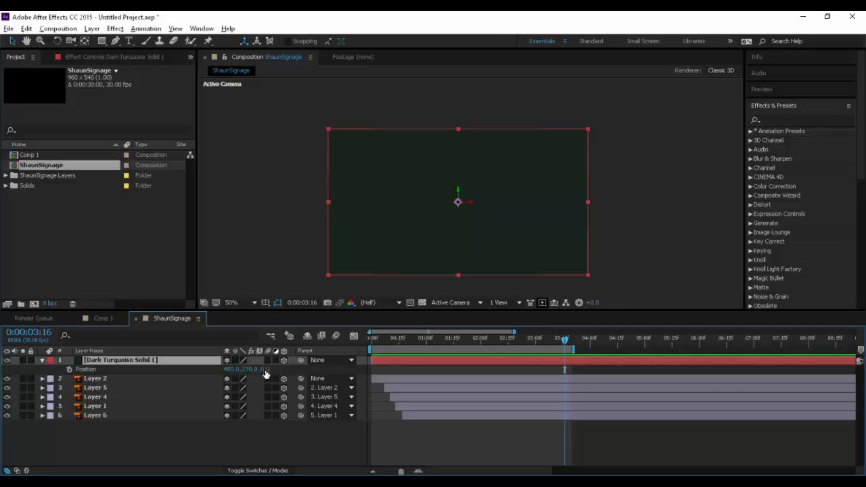
pyautogui.moveTo(264, 370); pyautogui.dragTo(730, 413)
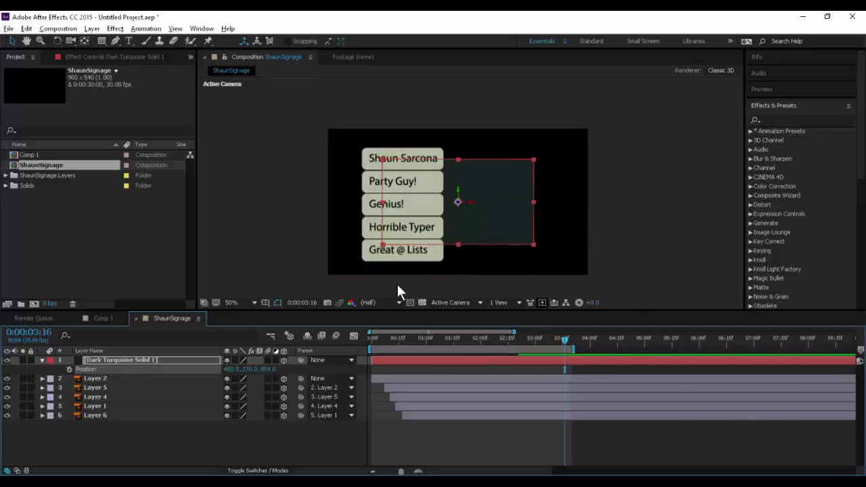
pyautogui.press('s')
pyautogui.moveTo(280, 375); pyautogui.dragTo(324, 369)
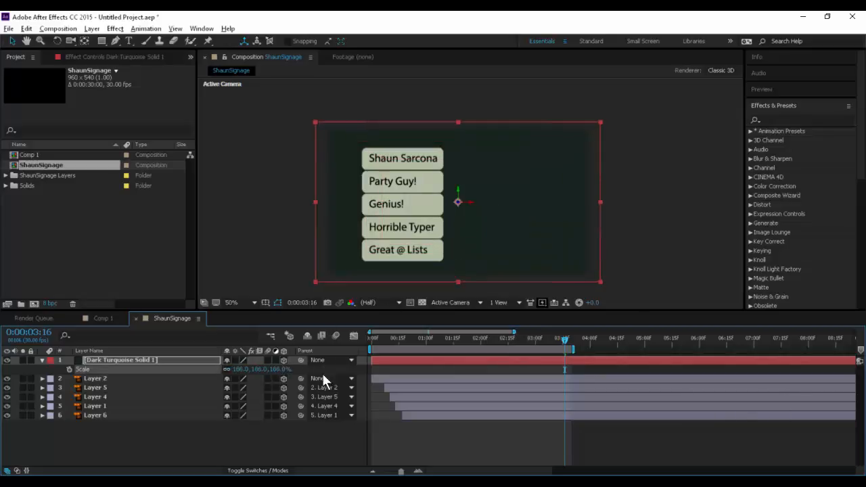
pyautogui.click(397, 432)
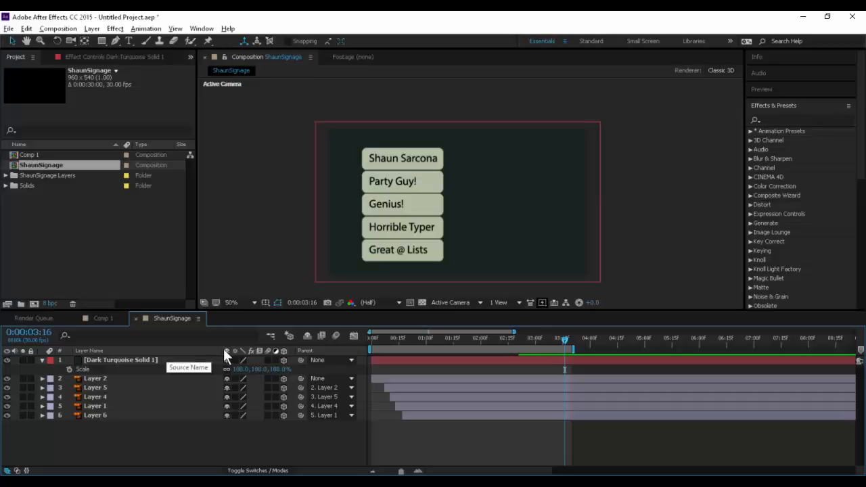
# Create spotlight Light 1 with Smooth falloff and Casts Shadows enabled.
pyautogui.click(95, 28)
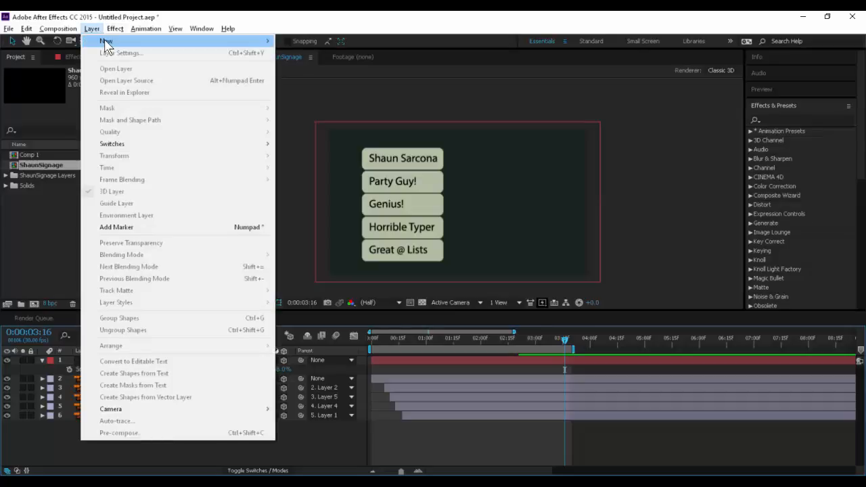
pyautogui.moveTo(228, 42)
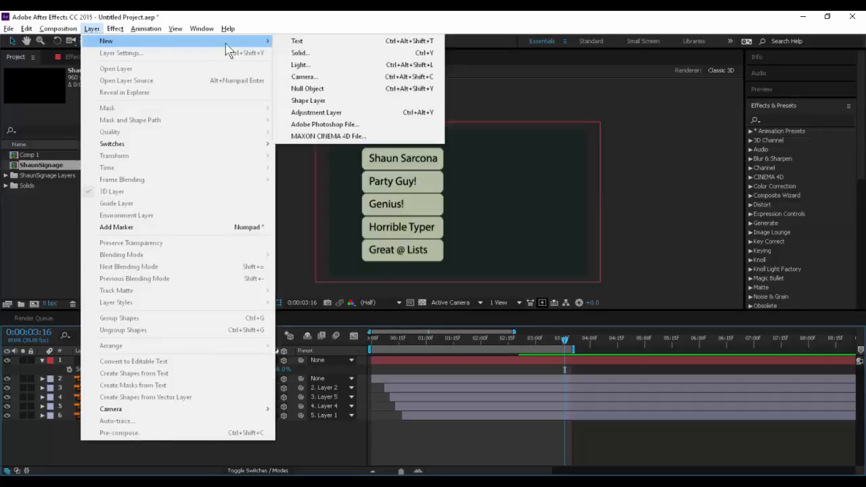
pyautogui.click(314, 66)
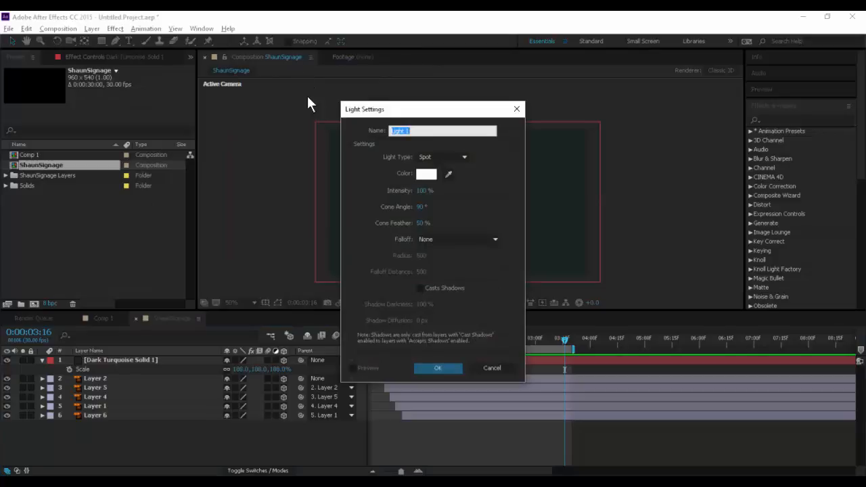
pyautogui.click(447, 157)
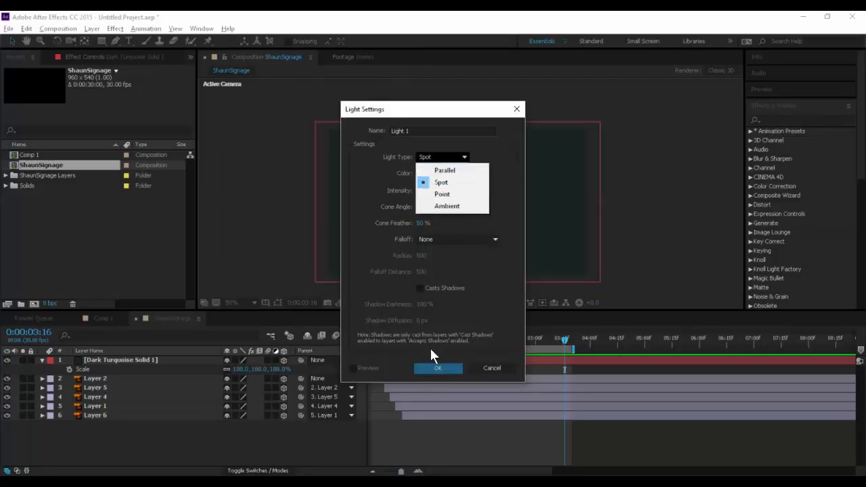
pyautogui.click(450, 239)
pyautogui.click(450, 238)
pyautogui.click(450, 265)
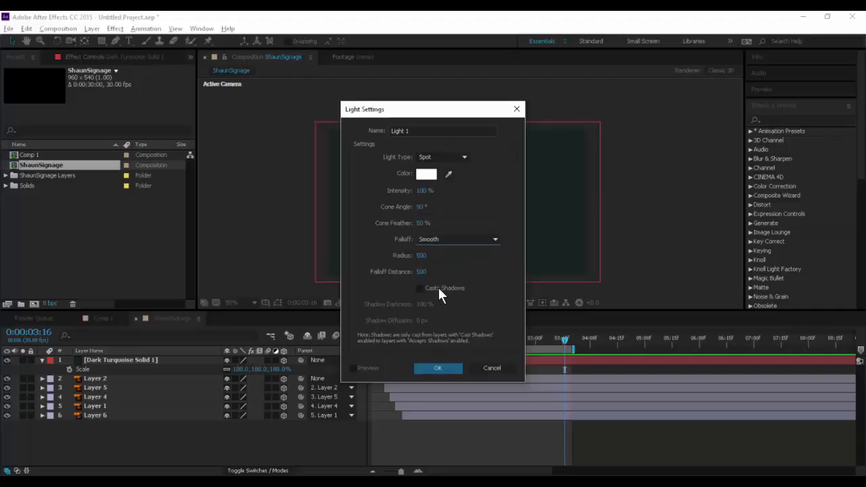
pyautogui.click(438, 287)
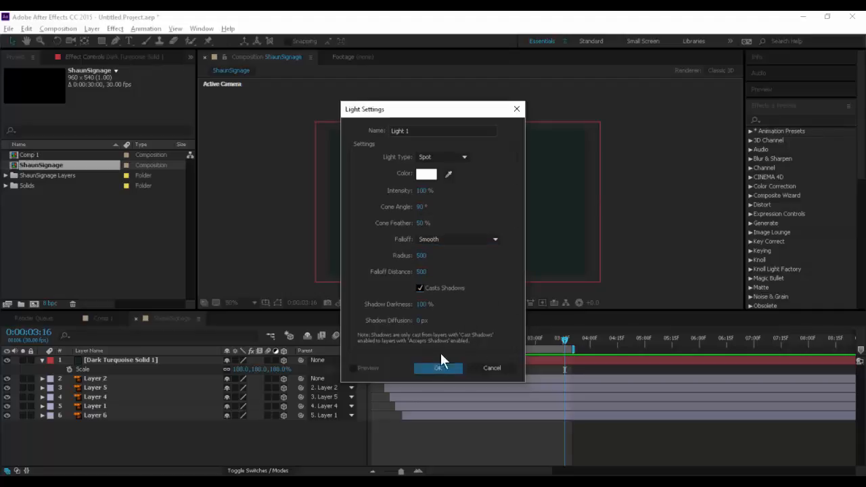
pyautogui.click(443, 367)
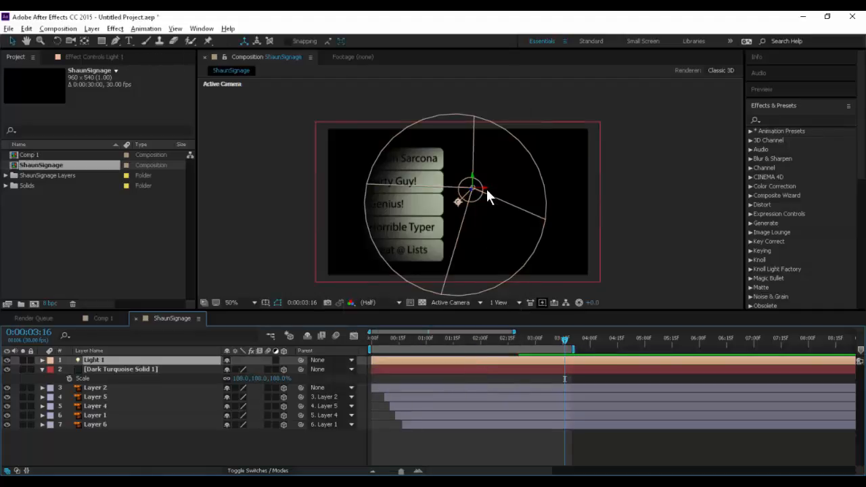
# Move Light 1 left of the signs and rotate it -1° on X and +22° on Y.
pyautogui.moveTo(486, 184); pyautogui.dragTo(426, 190)
pyautogui.moveTo(549, 186); pyautogui.dragTo(390, 201)
pyautogui.press('r')
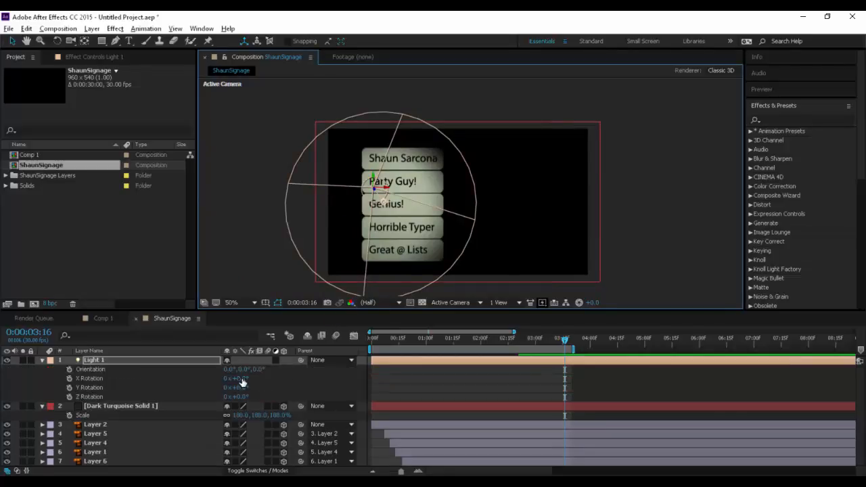
pyautogui.moveTo(243, 382); pyautogui.dragTo(259, 390)
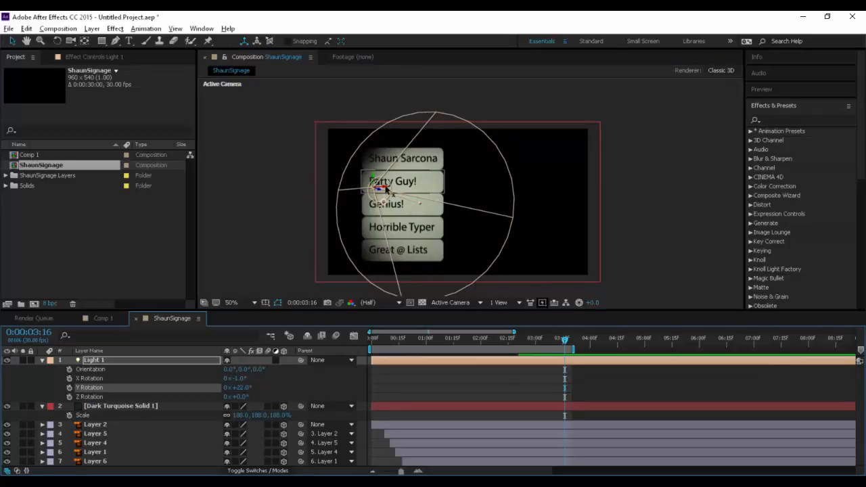
pyautogui.moveTo(386, 191); pyautogui.dragTo(343, 194)
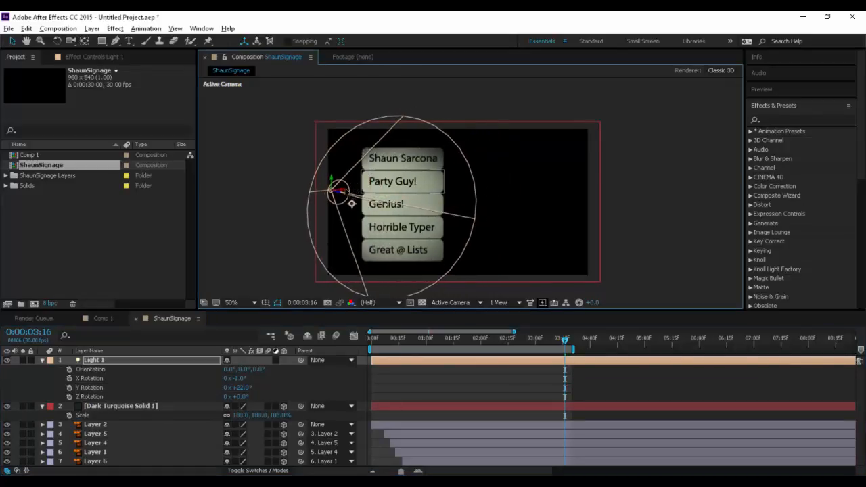
pyautogui.click(160, 406)
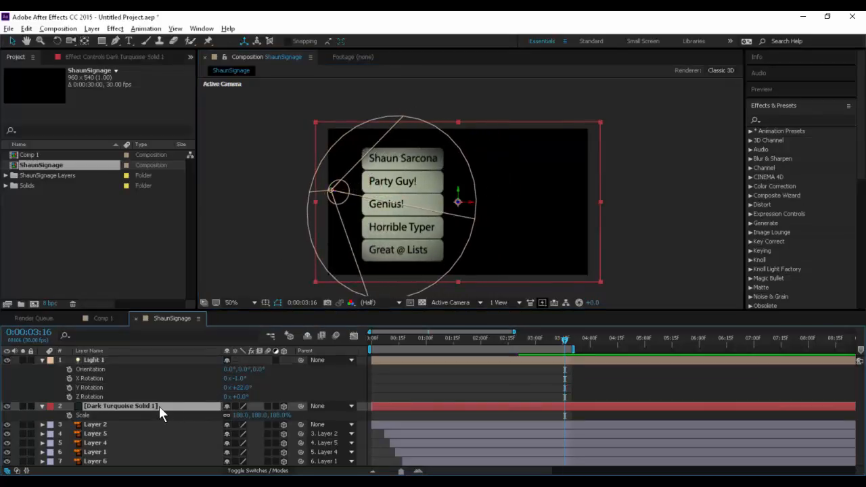
pyautogui.click(127, 360)
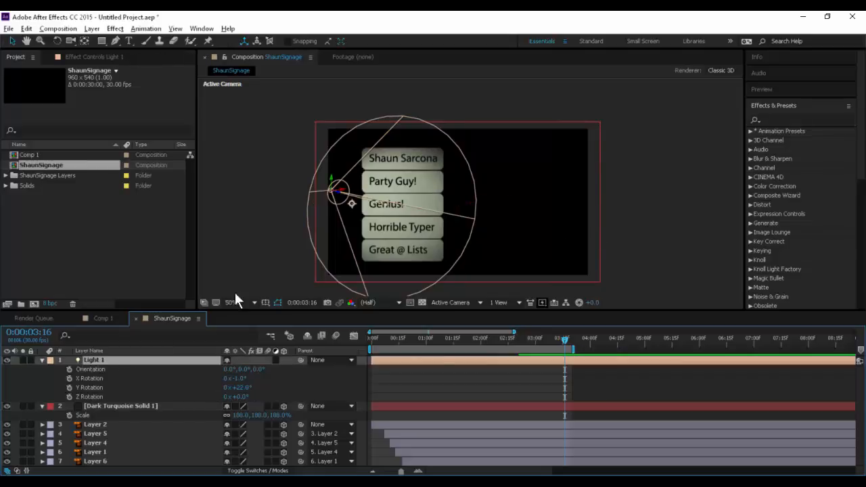
# Set Light 1's intensity to 122% with falloff None.
pyautogui.doubleClick(97, 358)
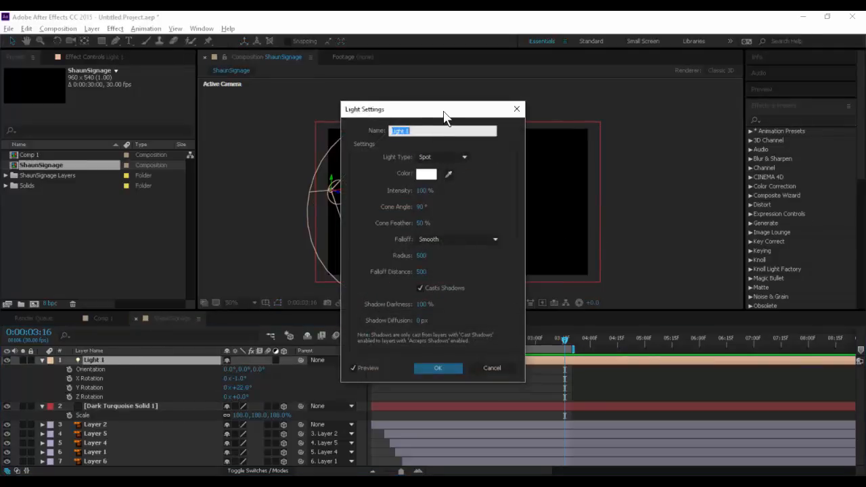
pyautogui.moveTo(444, 114); pyautogui.dragTo(160, 85)
pyautogui.moveTo(142, 159); pyautogui.dragTo(169, 163)
pyautogui.click(171, 211)
pyautogui.click(167, 221)
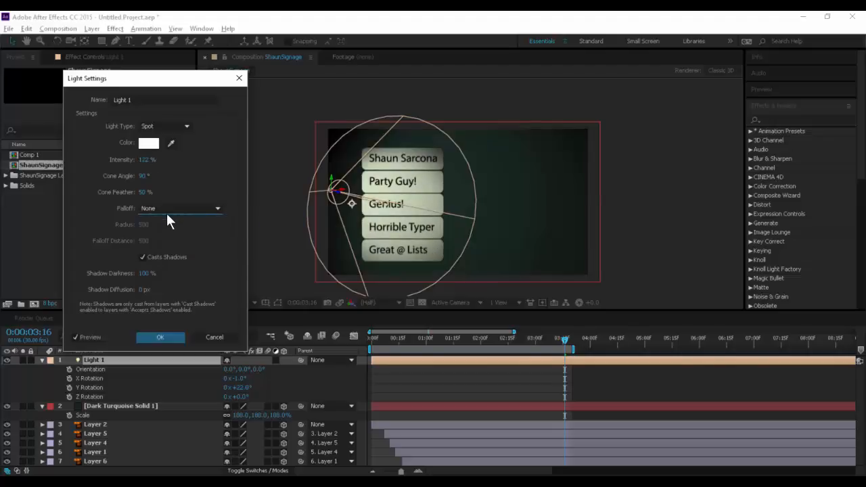
pyautogui.click(162, 337)
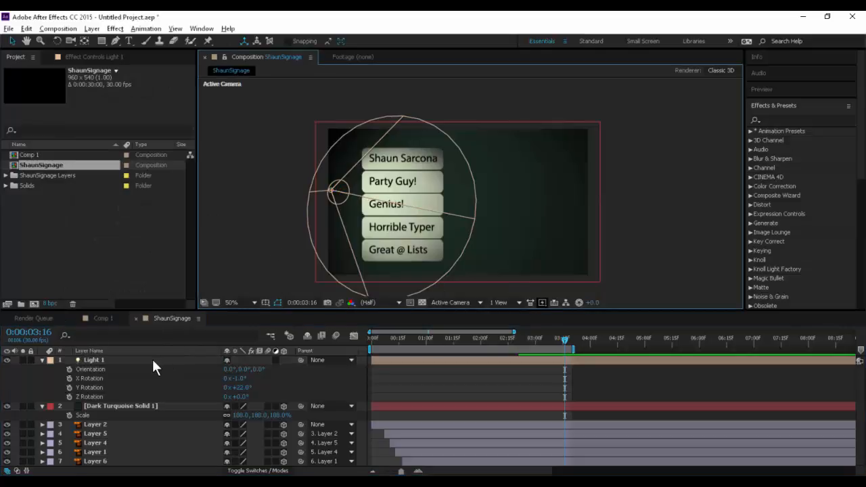
# Move the turquoise backdrop solid forward to position 480, 270, 430.
pyautogui.click(142, 406)
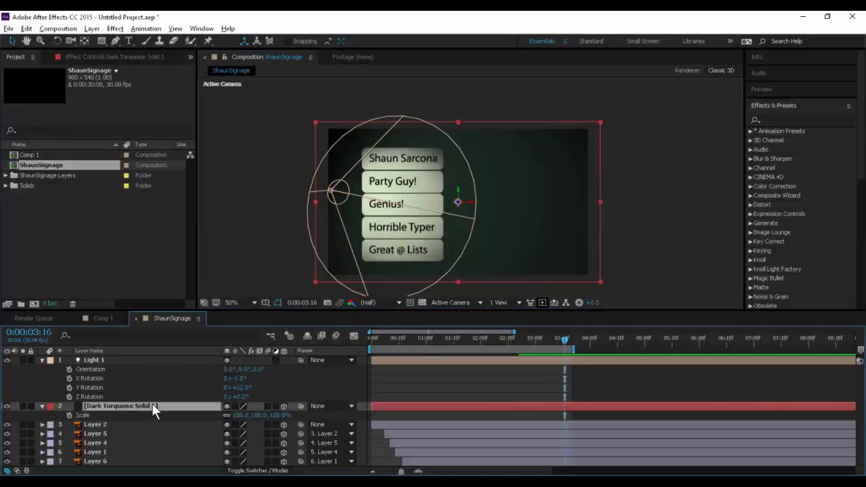
pyautogui.press('p')
pyautogui.moveTo(263, 416); pyautogui.dragTo(191, 386)
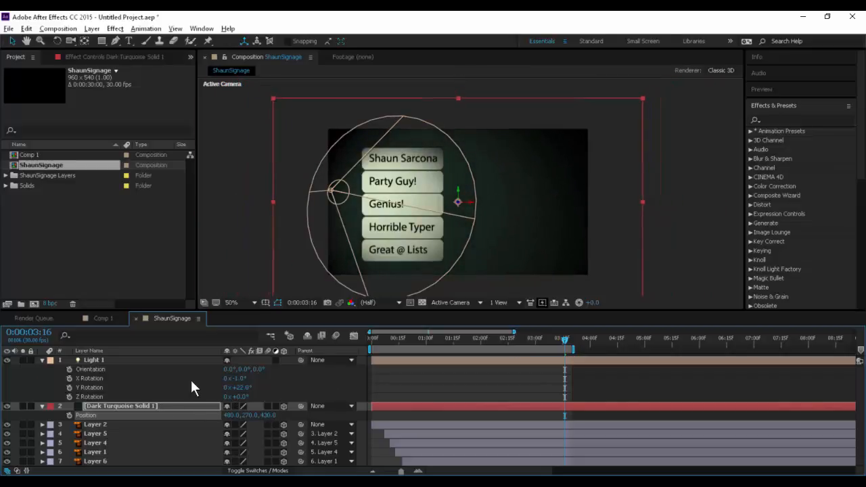
# Switch Casts Shadows on in Layer 2's Material Options for the top sign.
pyautogui.click(151, 423)
pyautogui.click(42, 423)
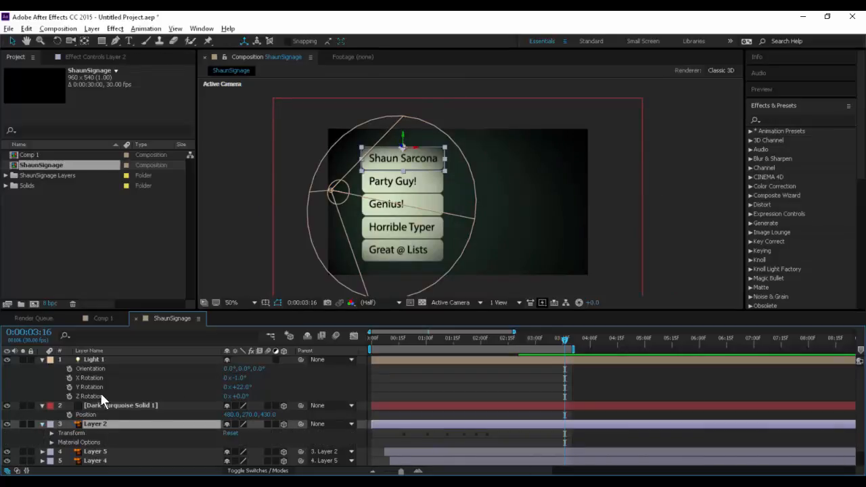
pyautogui.scroll(-1, 52, 419)
pyautogui.click(51, 423)
pyautogui.scroll(-3, 127, 399)
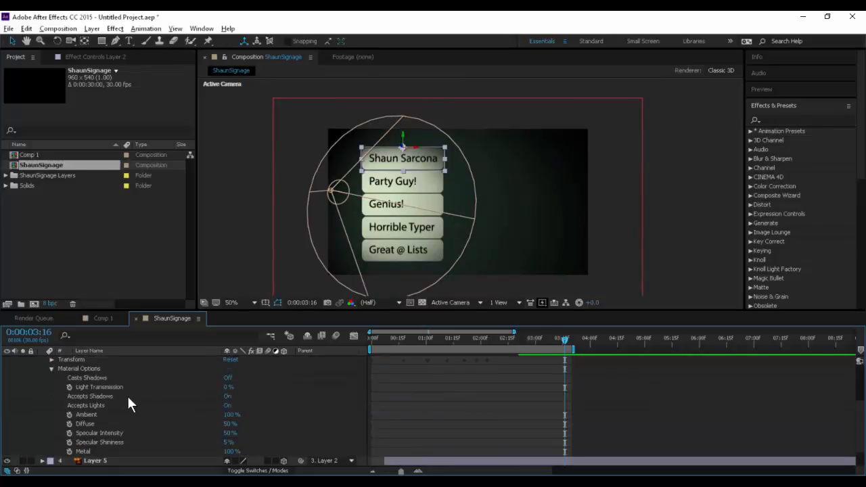
pyautogui.moveTo(187, 310); pyautogui.dragTo(186, 138)
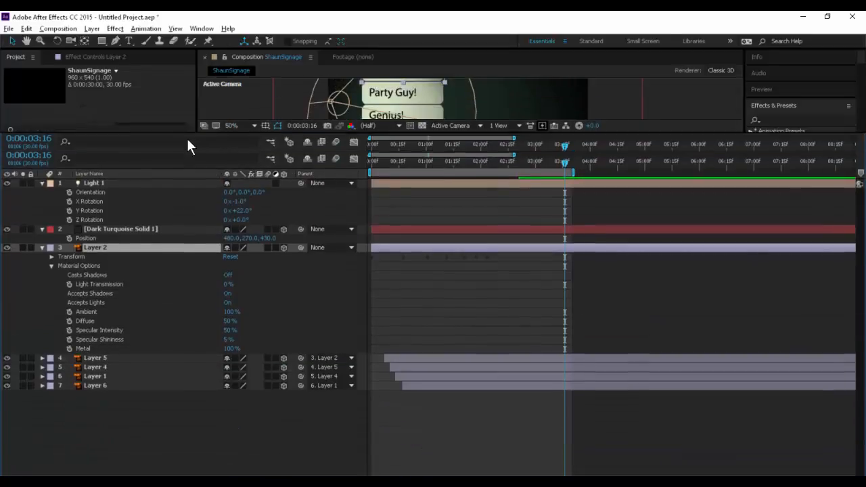
pyautogui.click(104, 278)
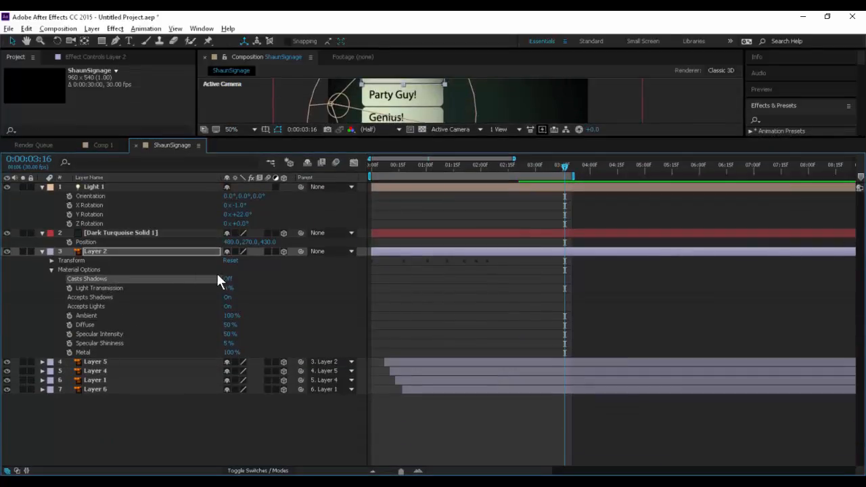
pyautogui.click(230, 278)
pyautogui.moveTo(385, 139); pyautogui.dragTo(374, 218)
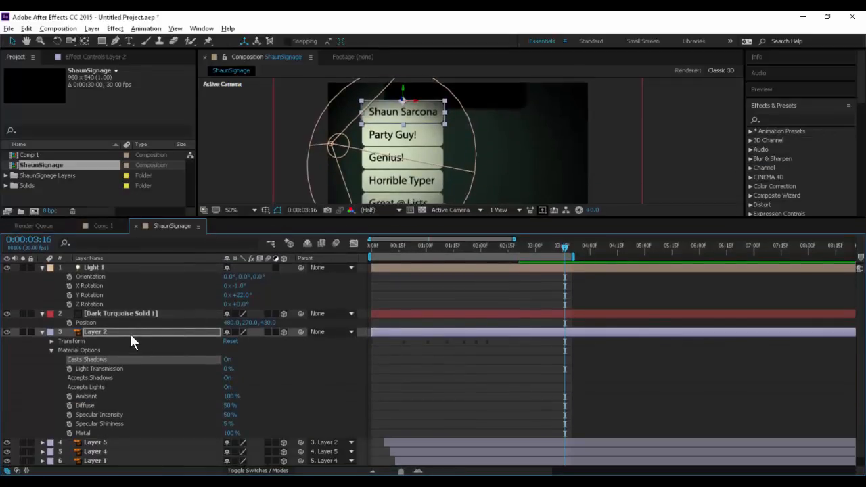
# Turn Casts Shadows on for the other sign layers 5, 4, 1 and 6 together.
pyautogui.click(113, 442)
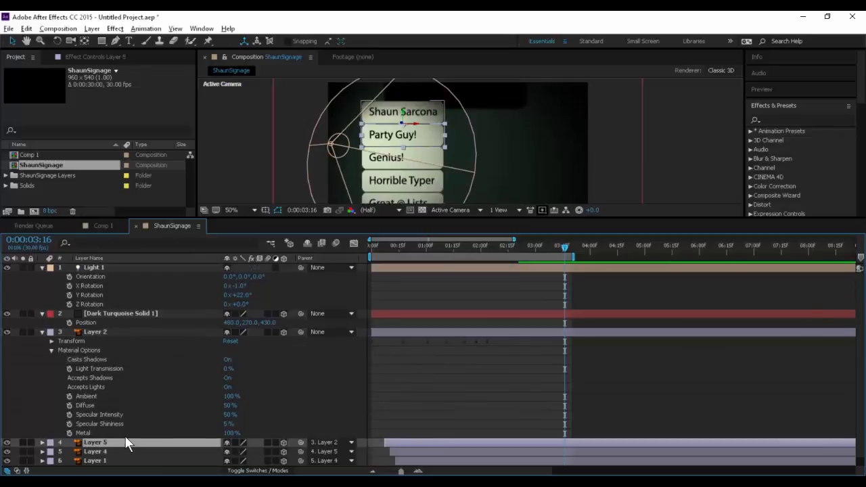
pyautogui.scroll(-1, 125, 437)
pyautogui.keyDown('shift'); pyautogui.click(112, 462); pyautogui.keyUp('shift')
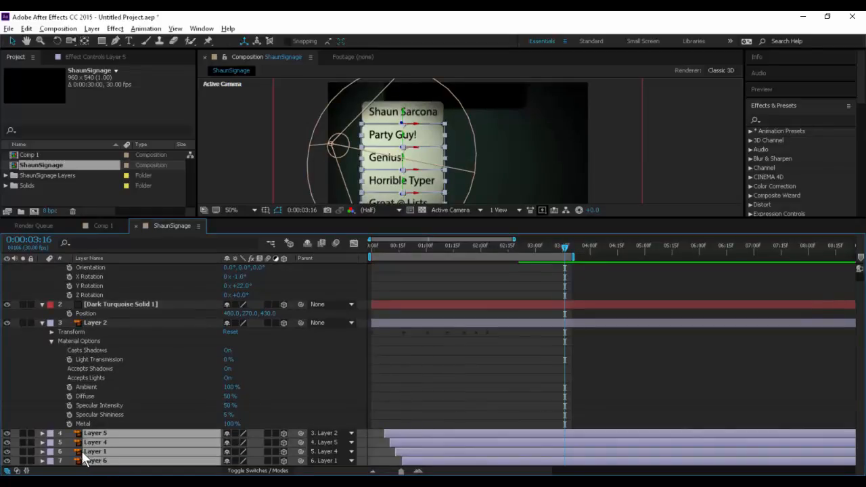
pyautogui.click(43, 434)
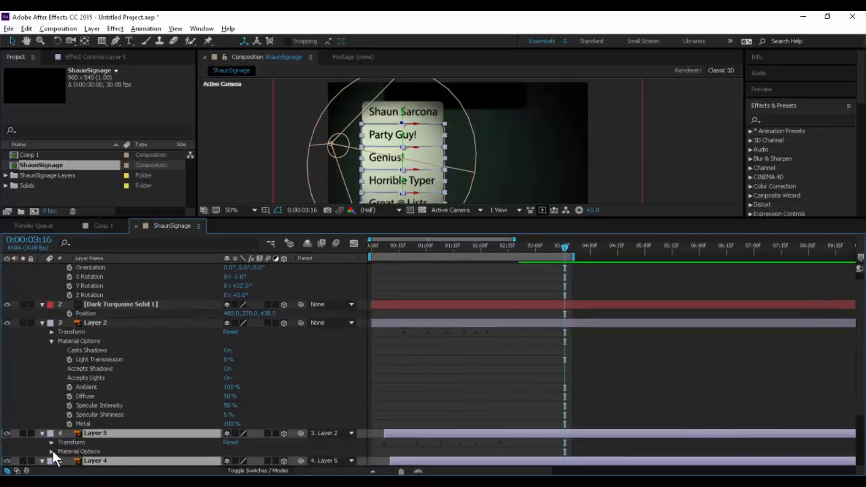
pyautogui.click(51, 451)
pyautogui.scroll(-3, 181, 392)
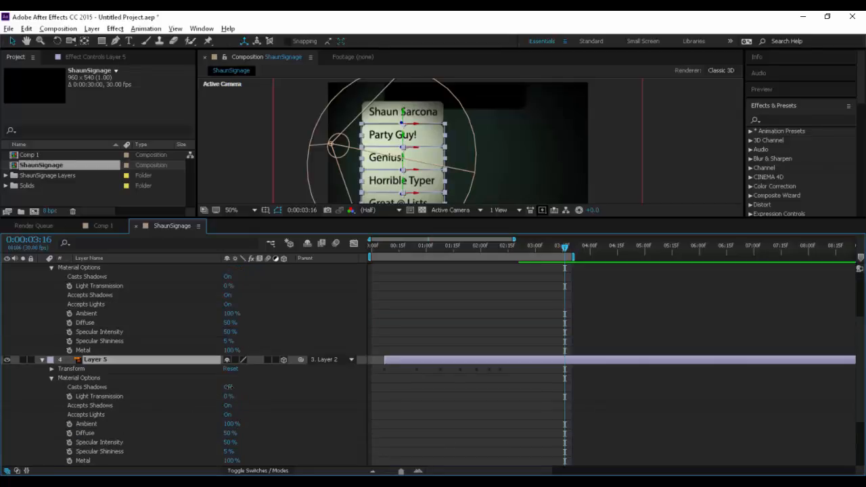
pyautogui.click(230, 387)
pyautogui.press('u')
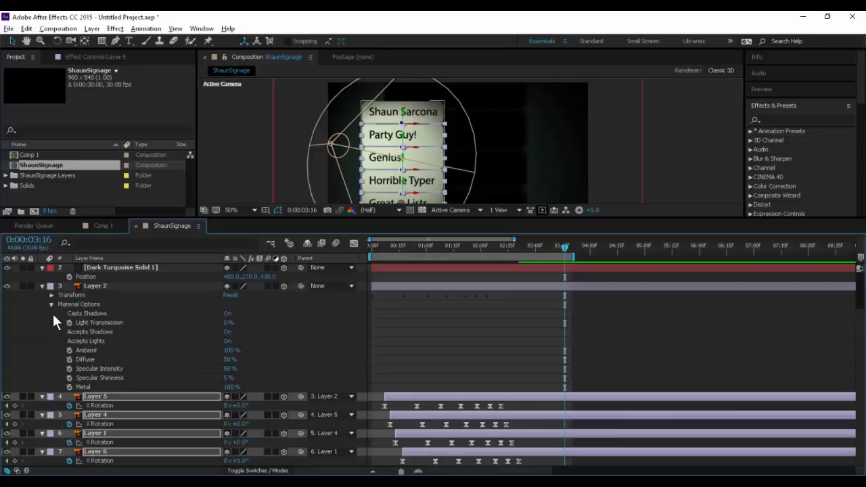
pyautogui.click(41, 286)
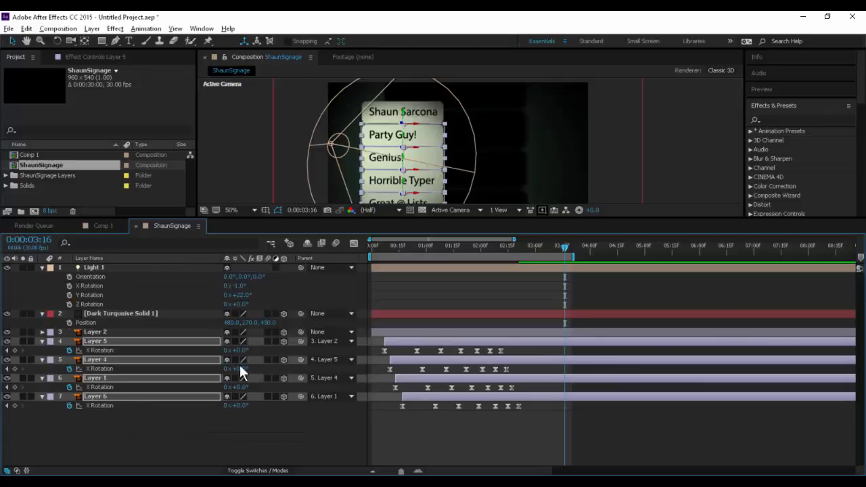
pyautogui.click(262, 427)
# Scale the Dark Turquoise Solid 1 backdrop up to 252%.
pyautogui.click(154, 315)
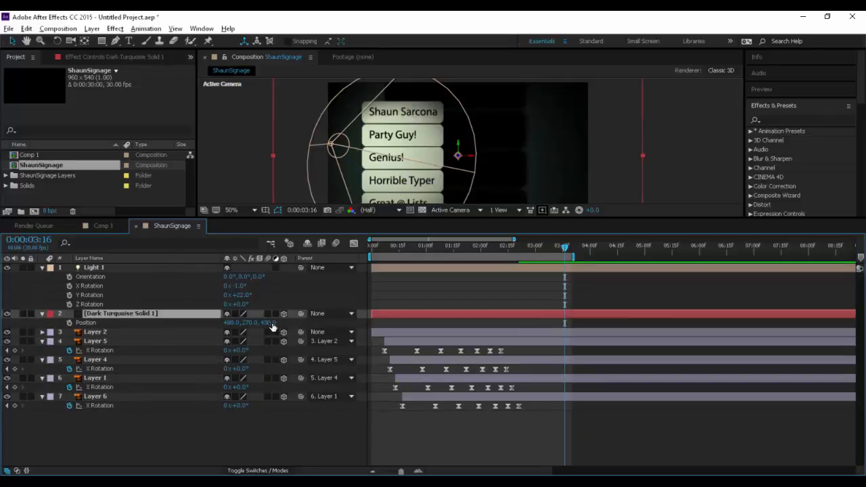
pyautogui.moveTo(270, 323); pyautogui.dragTo(792, 328)
pyautogui.press('s')
pyautogui.moveTo(282, 326); pyautogui.dragTo(291, 369)
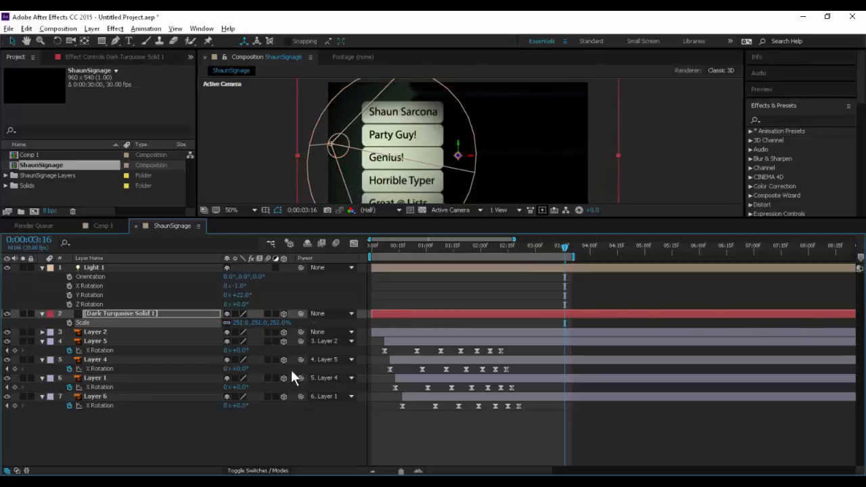
pyautogui.click(292, 431)
pyautogui.moveTo(437, 218); pyautogui.dragTo(444, 276)
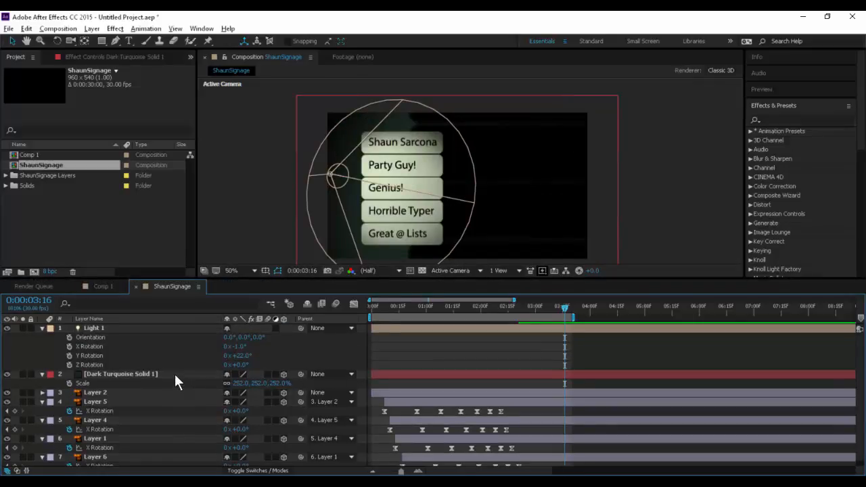
# Bring the backdrop forward to Position Z 84, just behind the signs.
pyautogui.click(175, 376)
pyautogui.press('p')
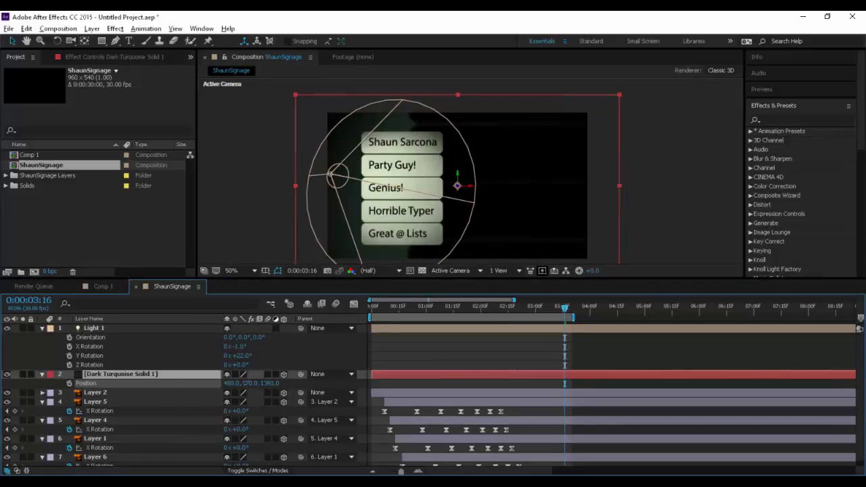
pyautogui.moveTo(269, 383); pyautogui.dragTo(243, 383)
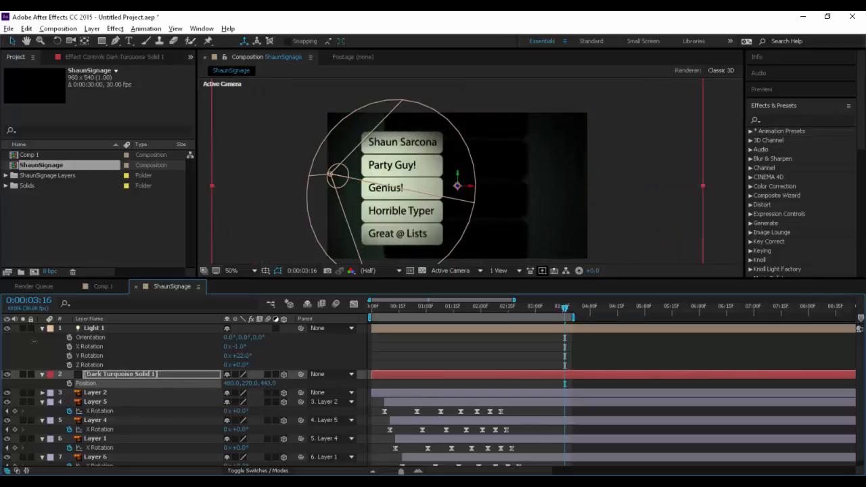
pyautogui.moveTo(34, 342); pyautogui.dragTo(28, 341)
pyautogui.moveTo(272, 385); pyautogui.dragTo(163, 378)
pyautogui.click(241, 210)
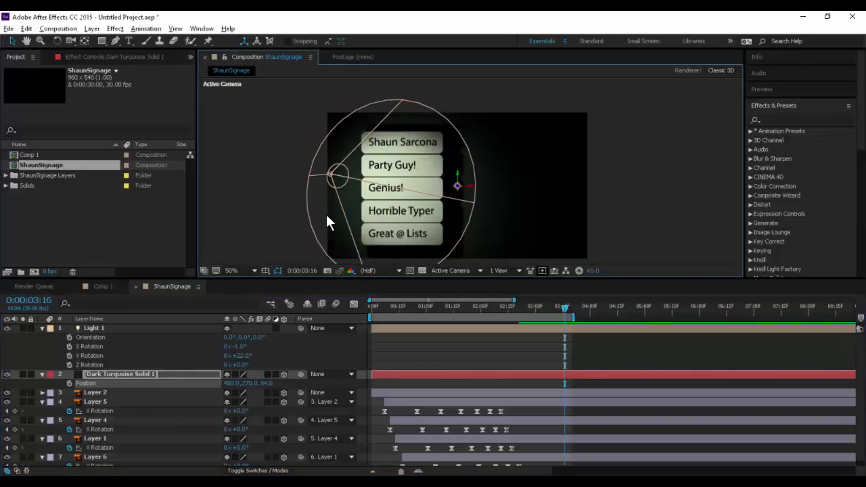
pyautogui.moveTo(348, 204); pyautogui.dragTo(336, 191)
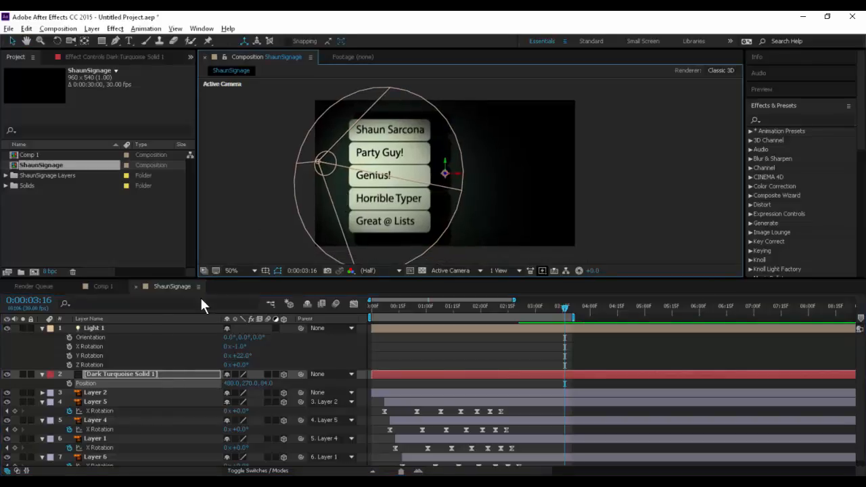
# Raise Light 1's Shadow Diffusion to 204 px and adjust its Shadow Darkness in Light Settings.
pyautogui.doubleClick(136, 328)
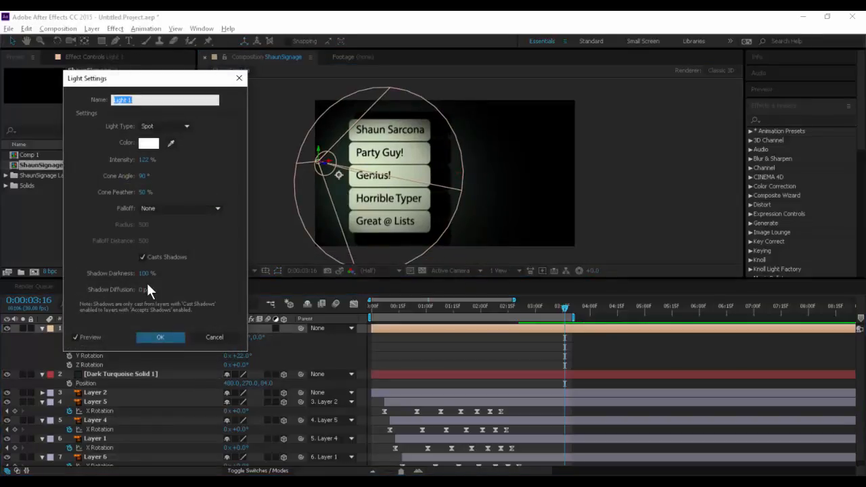
pyautogui.moveTo(143, 291); pyautogui.dragTo(247, 281)
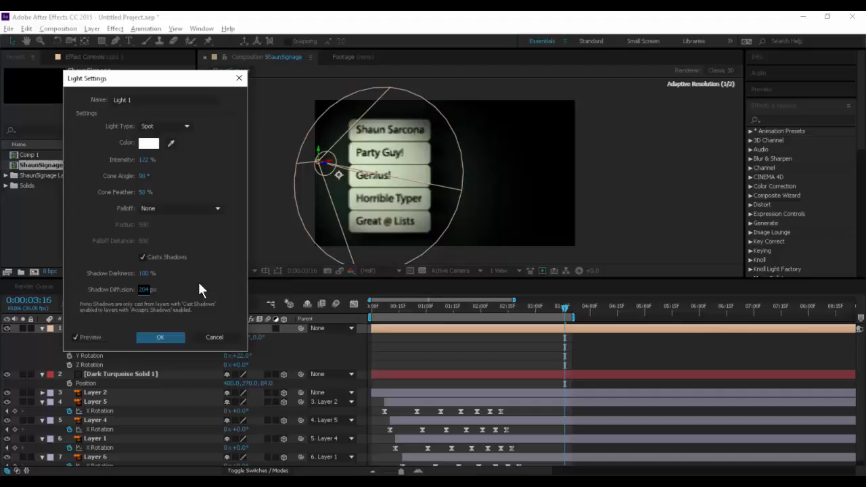
pyautogui.click(143, 273)
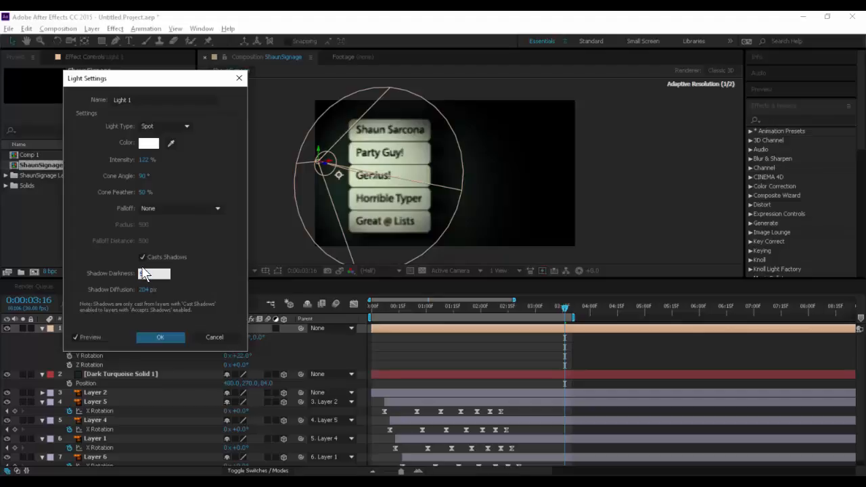
pyautogui.press('Return')
pyautogui.click(271, 173)
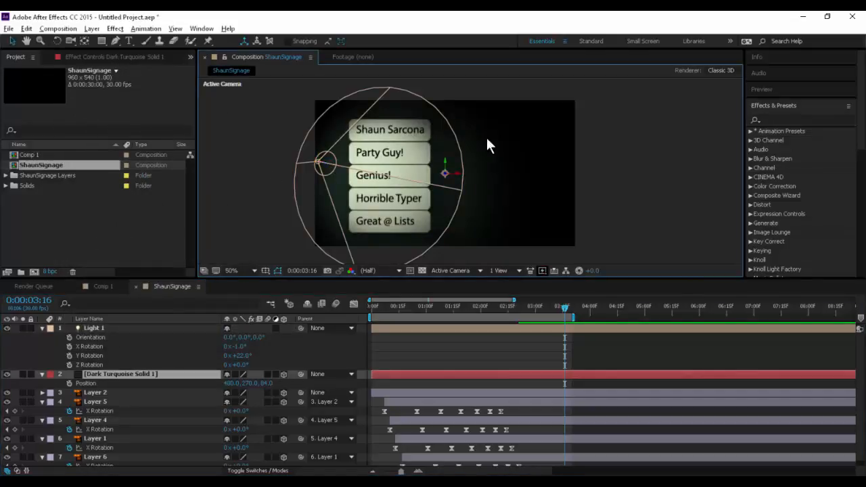
# Change the backdrop solid's colour to pale gray-turquoise 4C655A in Solid Settings.
pyautogui.rightClick(159, 375)
pyautogui.click(149, 374)
pyautogui.hotkey('ctrl', 'shift', 'y')
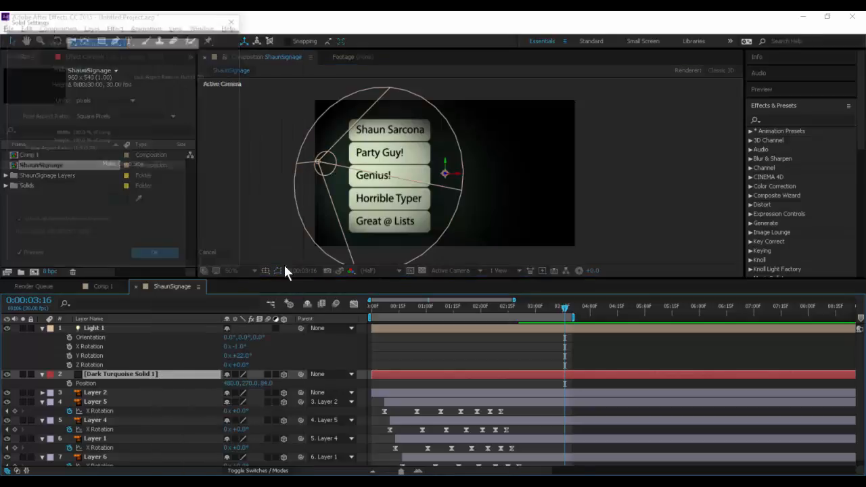
pyautogui.click(117, 200)
pyautogui.click(48, 121)
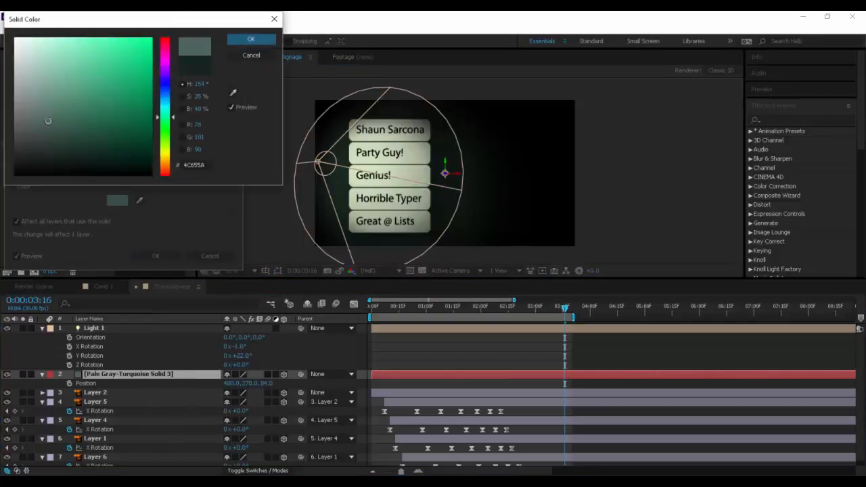
pyautogui.press('Return')
pyautogui.click(148, 251)
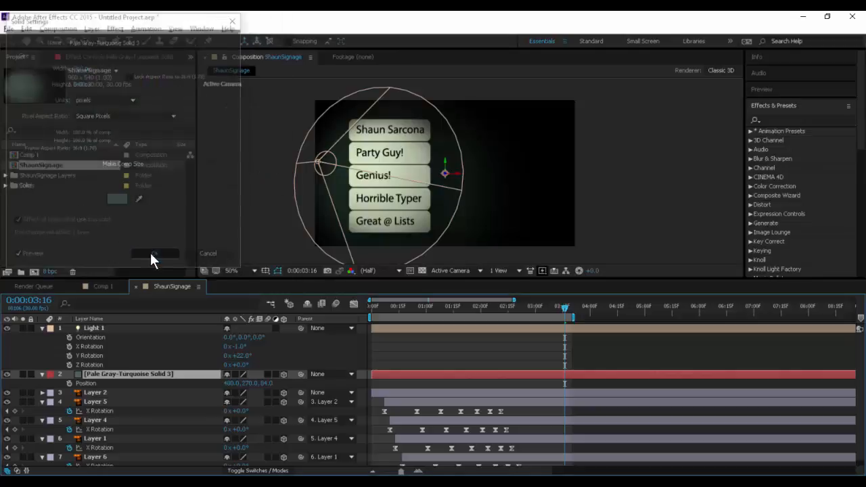
# Duplicate Light 1 as Light 2 on the right, aim it at the signs, and shift Light 1 left.
pyautogui.click(671, 189)
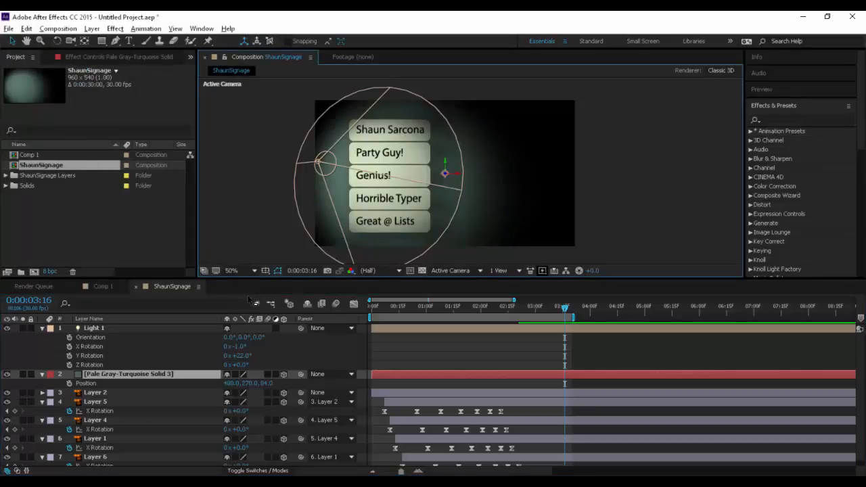
pyautogui.click(144, 328)
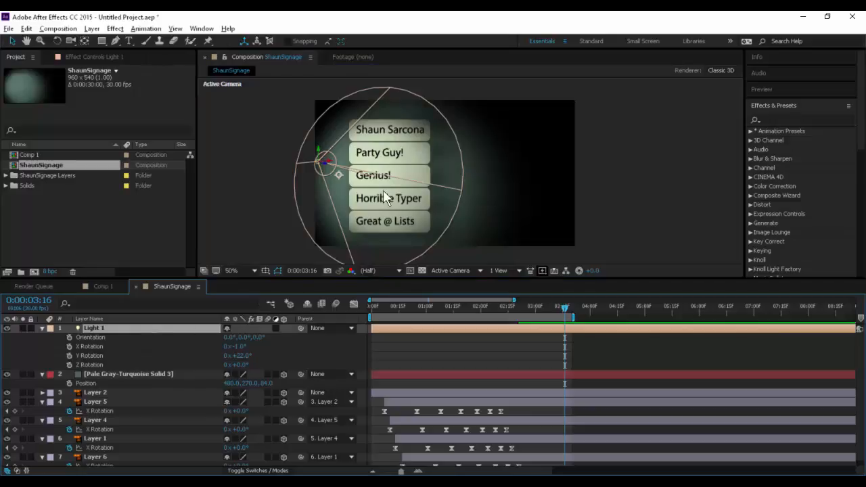
pyautogui.hotkey('ctrl', 'd')
pyautogui.moveTo(389, 169); pyautogui.dragTo(582, 165)
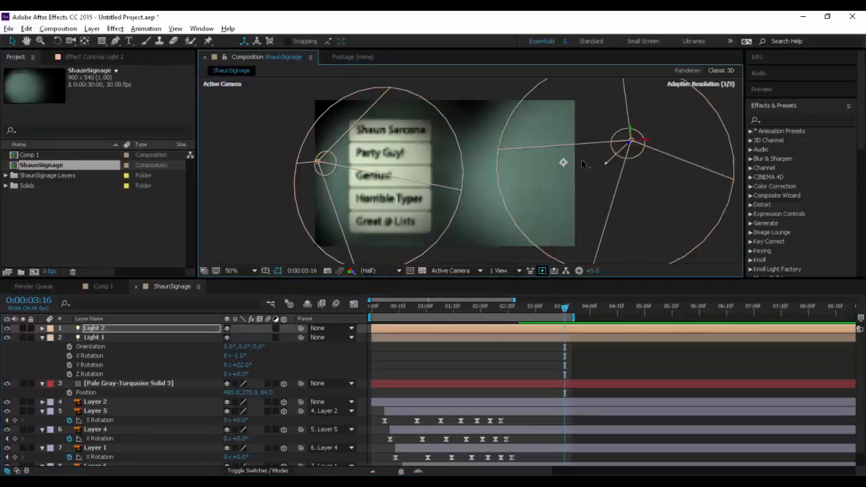
pyautogui.press('r')
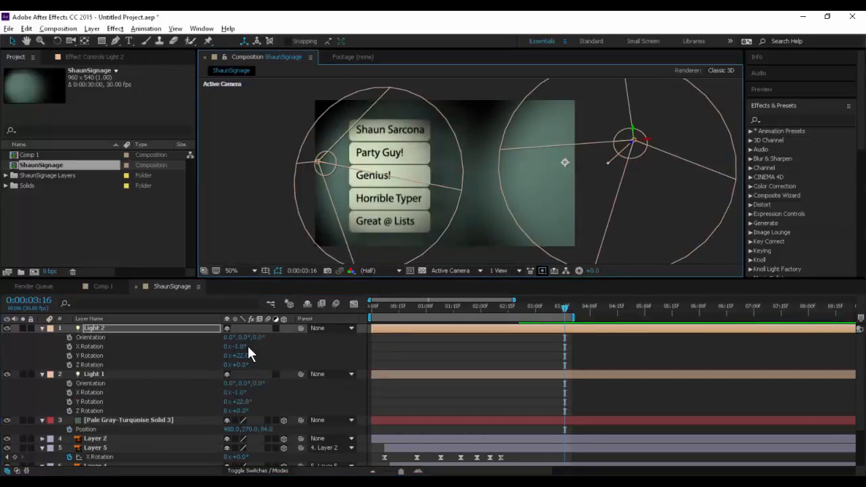
pyautogui.moveTo(238, 355); pyautogui.dragTo(234, 355)
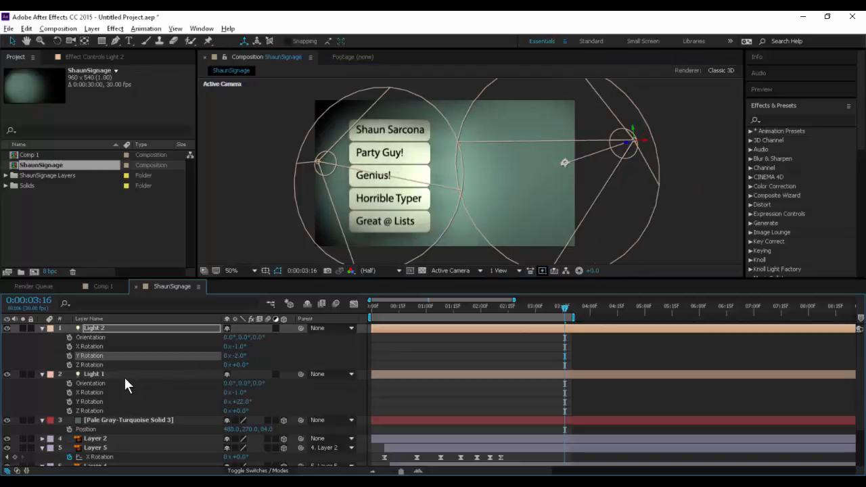
pyautogui.click(194, 376)
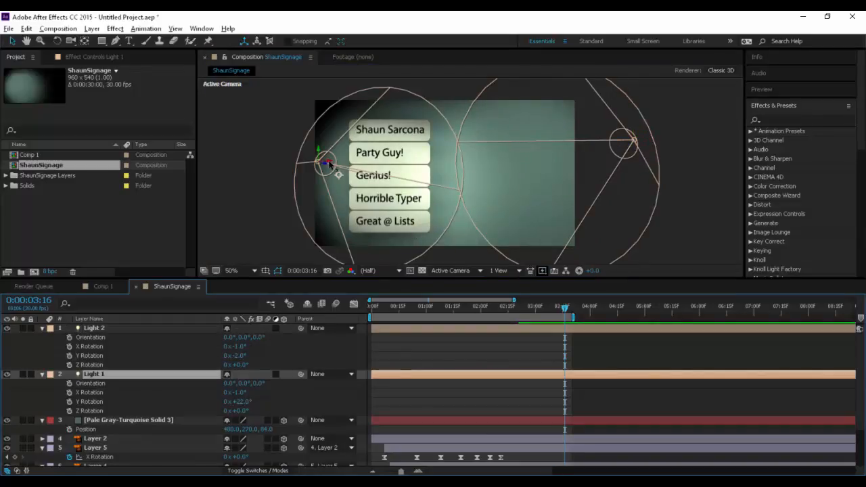
pyautogui.moveTo(327, 165); pyautogui.dragTo(228, 126)
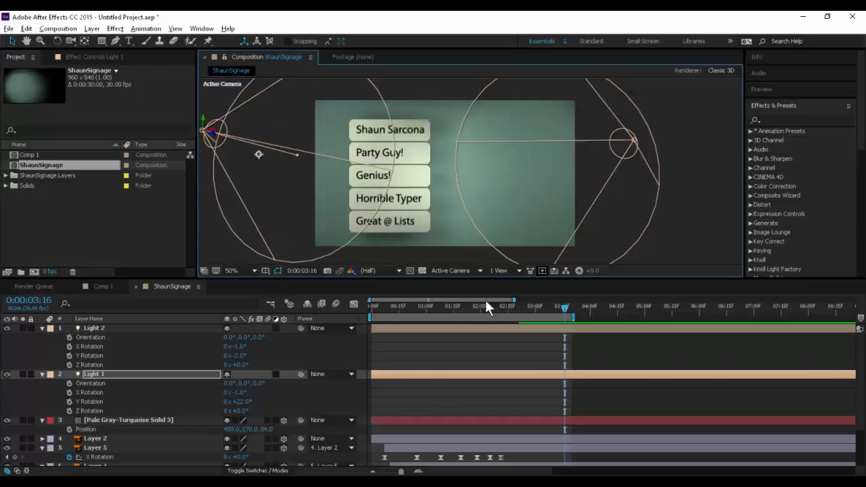
# Push the backdrop back to Position Z 514 and preview the result.
pyautogui.moveTo(452, 307); pyautogui.dragTo(296, 305)
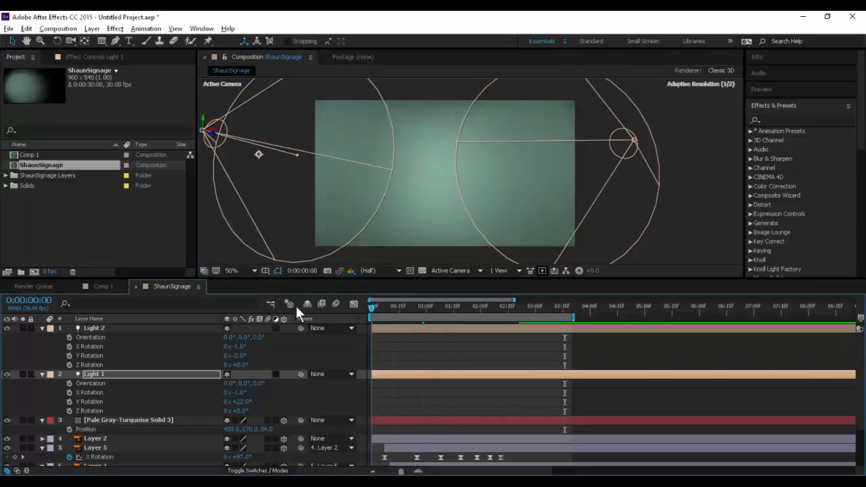
pyautogui.click(205, 224)
pyautogui.press('space')
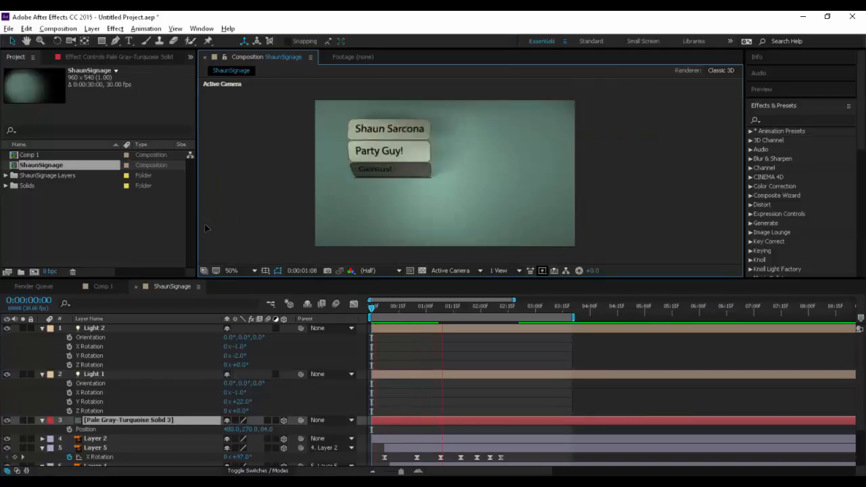
pyautogui.press('space')
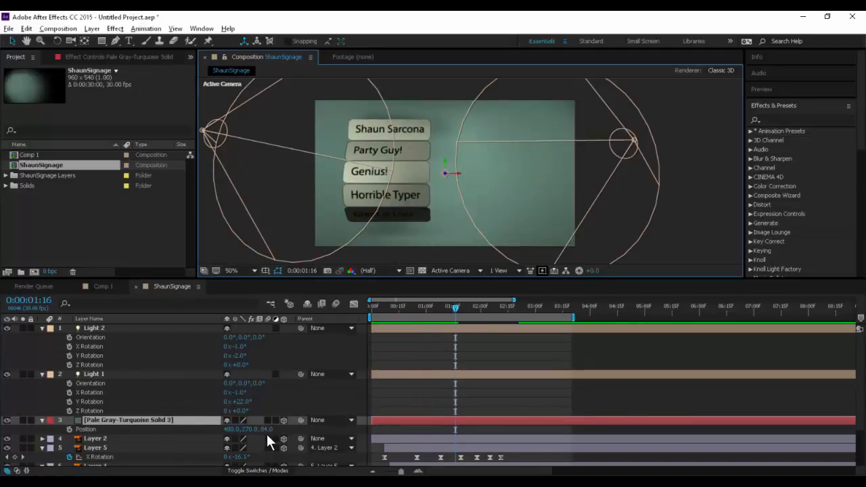
pyautogui.moveTo(271, 429); pyautogui.dragTo(289, 430)
pyautogui.press('space')
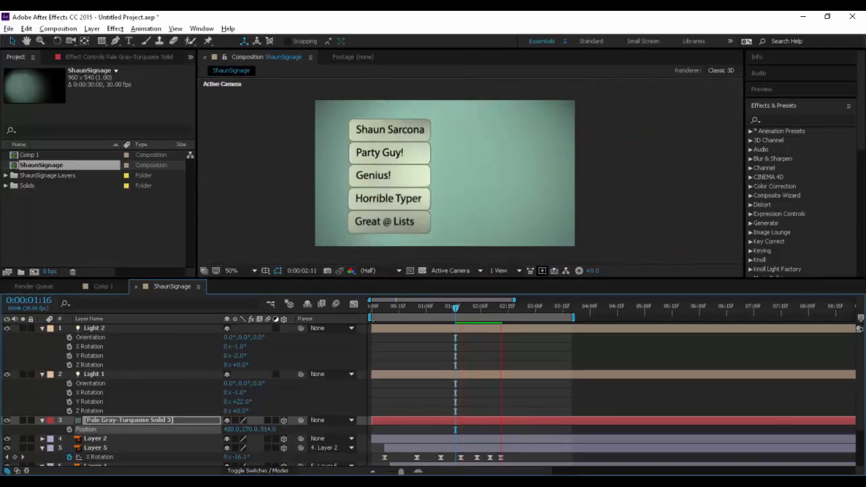
pyautogui.press('space')
# Set Light 1's Shadow Darkness to 85% and Shadow Diffusion to 155 px.
pyautogui.doubleClick(108, 376)
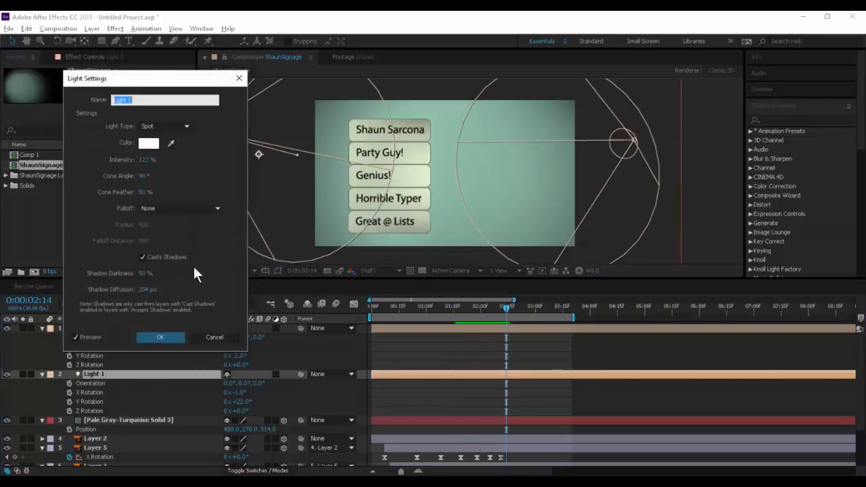
pyautogui.moveTo(142, 274); pyautogui.dragTo(115, 291)
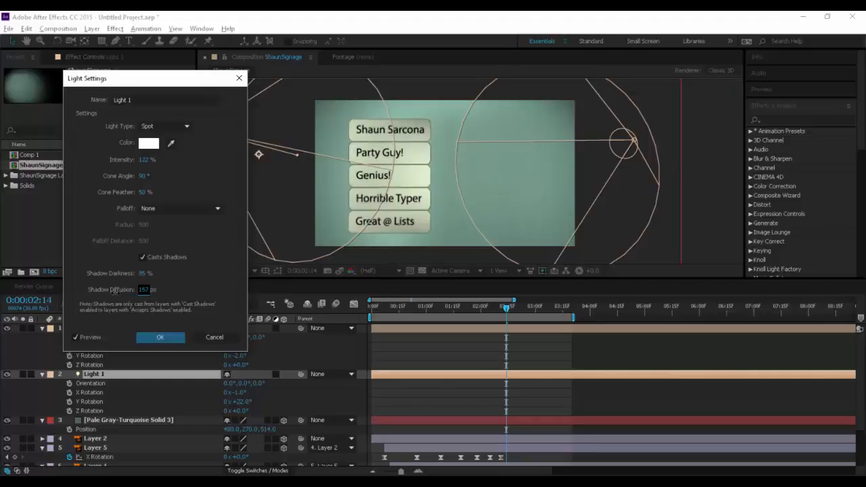
pyautogui.click(158, 334)
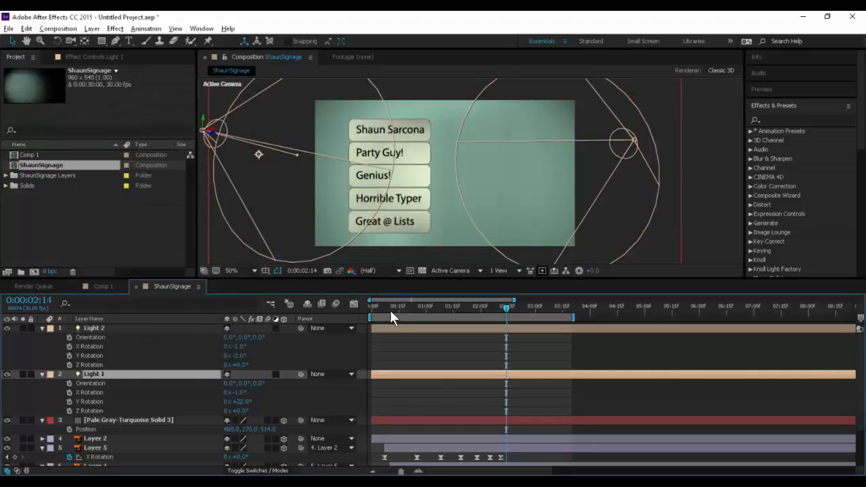
# Preview the signs swinging in from near the start of the animation.
pyautogui.moveTo(391, 310); pyautogui.dragTo(325, 310)
pyautogui.press('space')
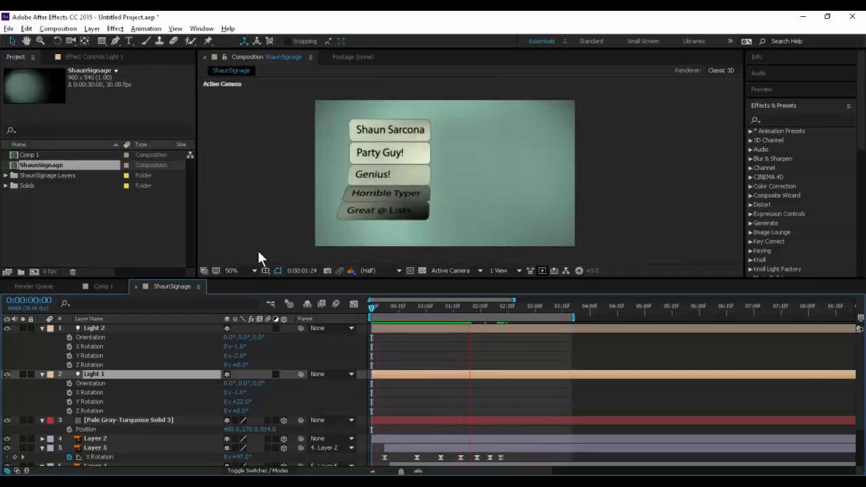
pyautogui.press('space')
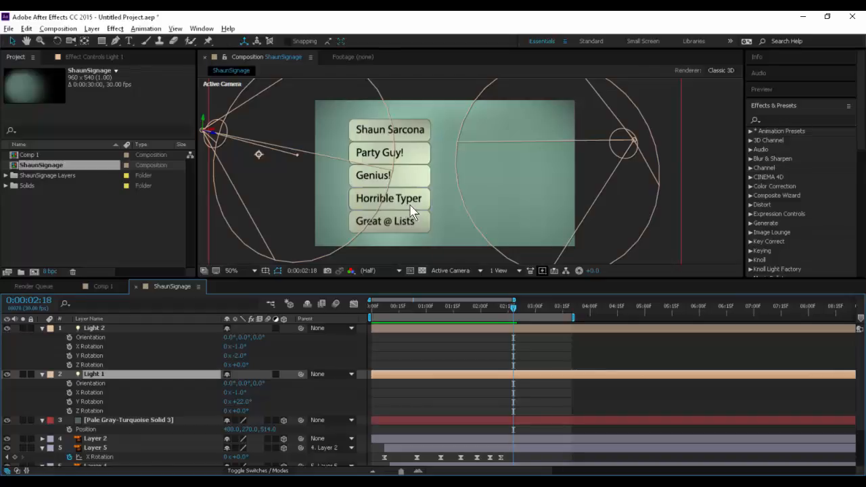
pyautogui.click(386, 306)
pyautogui.press('space')
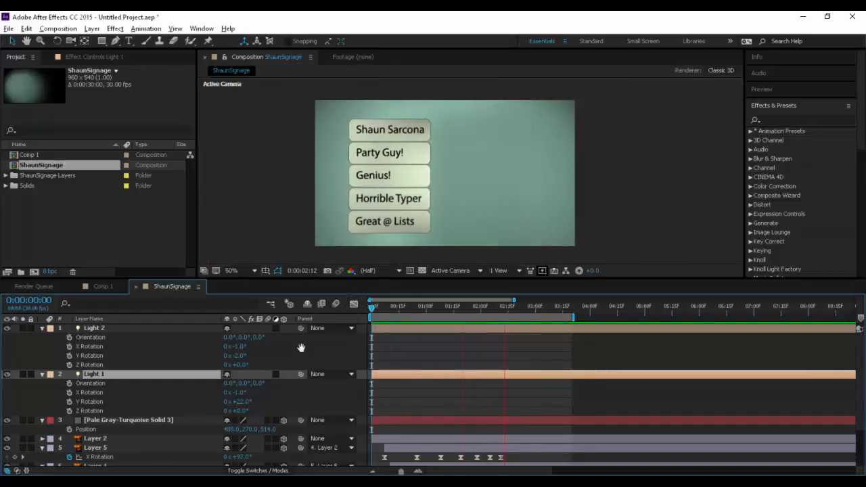
# Tone down the top sign's specular shine in Layer 2's Material Options.
pyautogui.press('space')
pyautogui.scroll(-3, 176, 393)
pyautogui.click(124, 386)
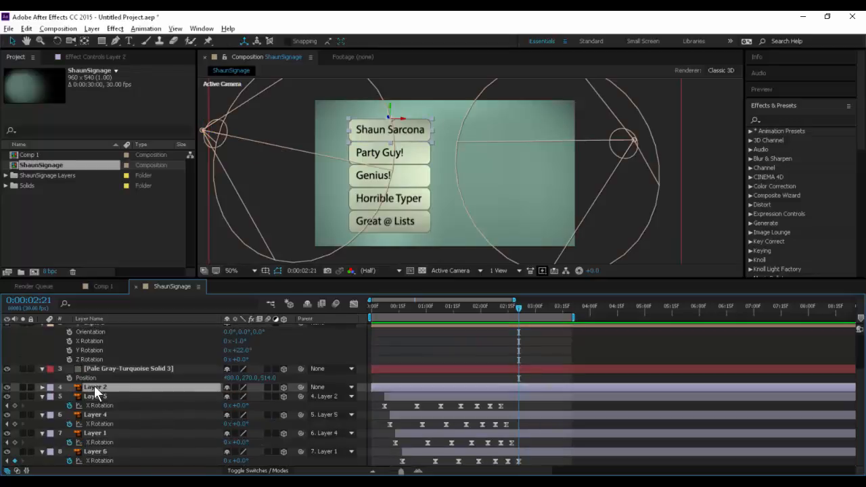
pyautogui.click(42, 387)
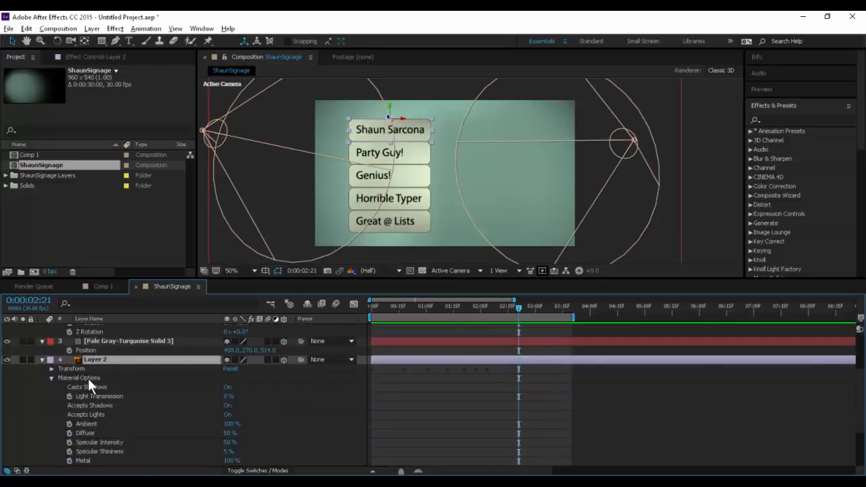
pyautogui.scroll(-3, 102, 369)
pyautogui.click(95, 333)
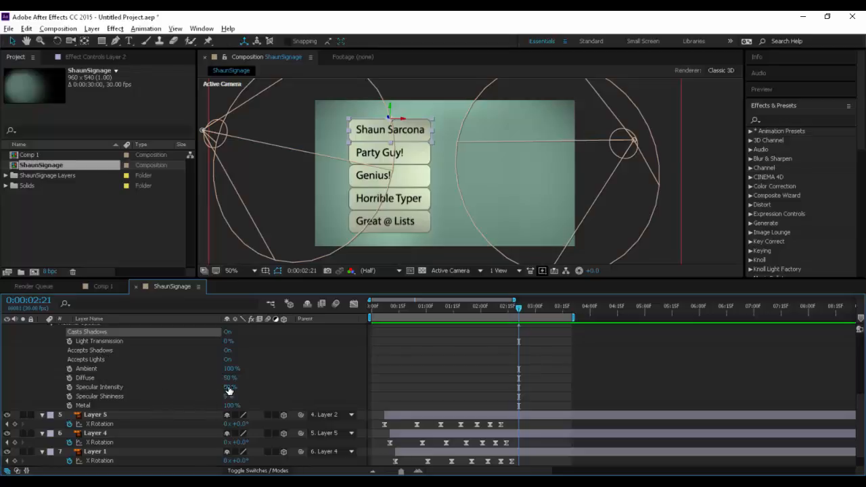
pyautogui.moveTo(242, 386); pyautogui.dragTo(251, 387)
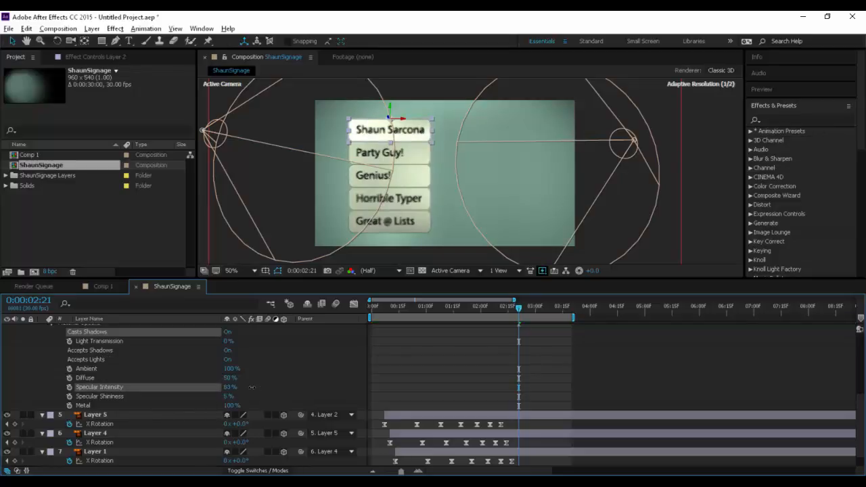
pyautogui.click(283, 373)
# Preview the swing-down from the start and try different Metal amounts on the top sign.
pyautogui.press('Home')
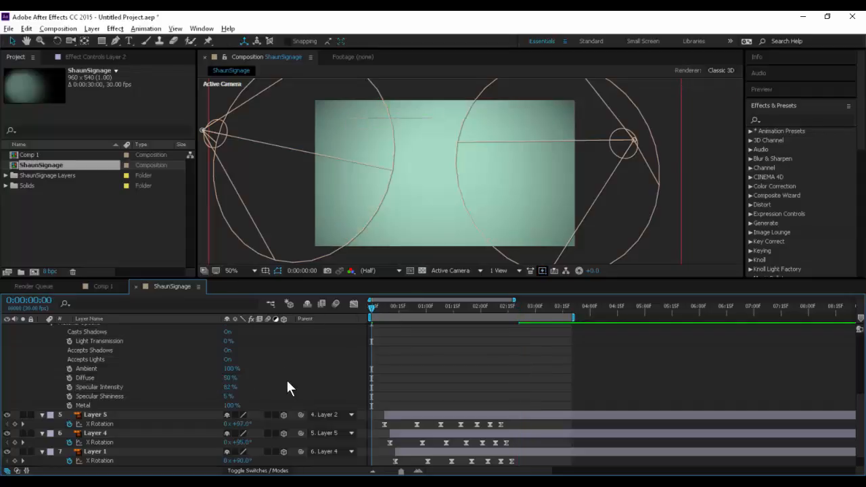
pyautogui.press('space')
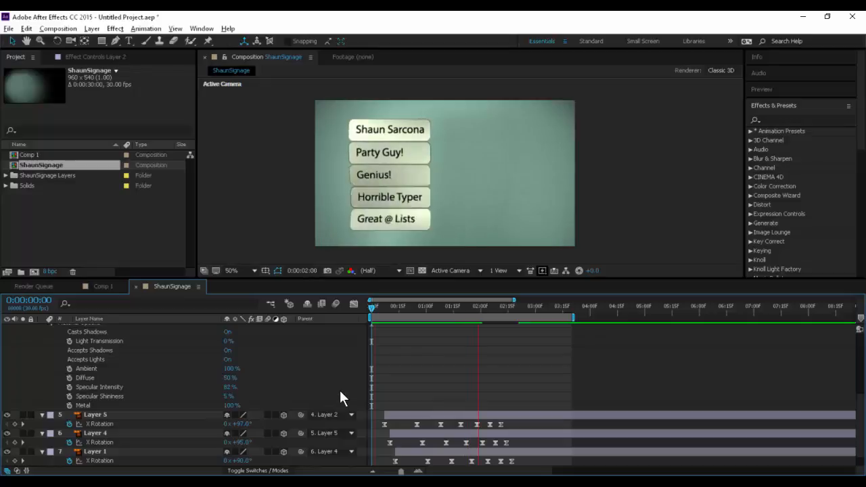
pyautogui.press('space')
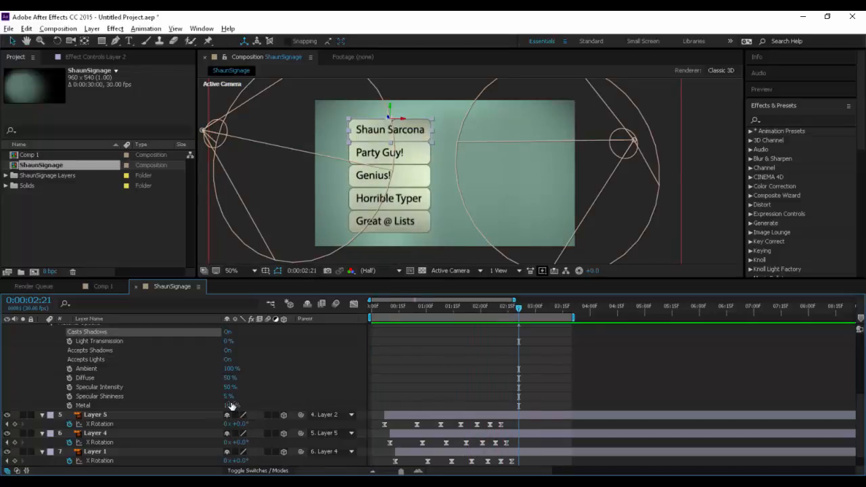
pyautogui.moveTo(232, 406)
pyautogui.mouseDown()
pyautogui.moveTo(138, 401)
pyautogui.moveTo(273, 398)
pyautogui.moveTo(223, 396)
pyautogui.mouseUp()
pyautogui.click(278, 391)
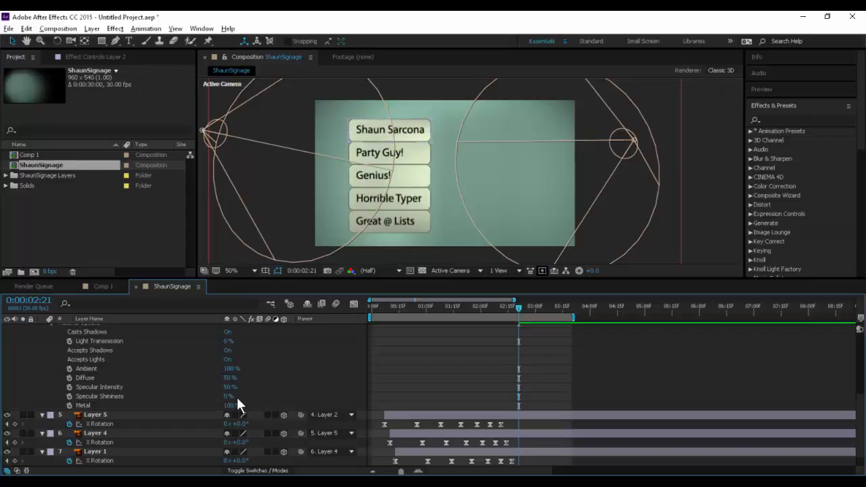
pyautogui.press('space')
pyautogui.press('space')
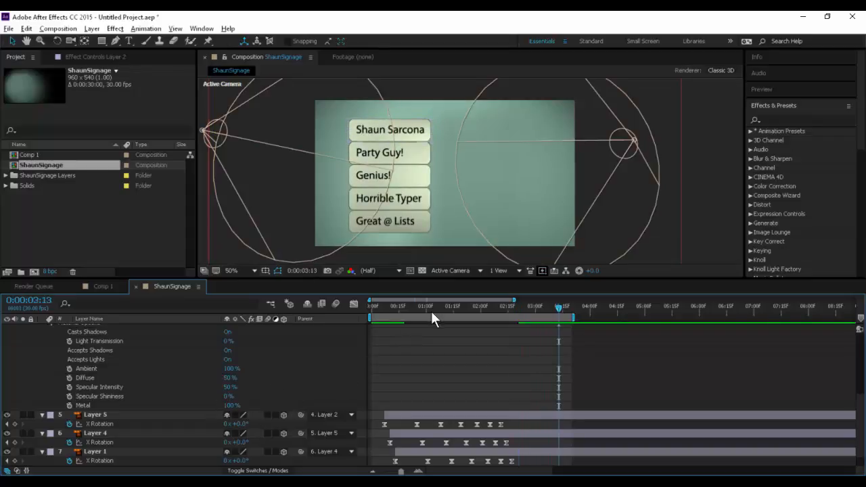
# Select all layers and review their keyframed and changed properties with U.
pyautogui.moveTo(407, 310); pyautogui.dragTo(500, 302)
pyautogui.hotkey('ctrl', 'a')
pyautogui.press('u')
pyautogui.press('u')
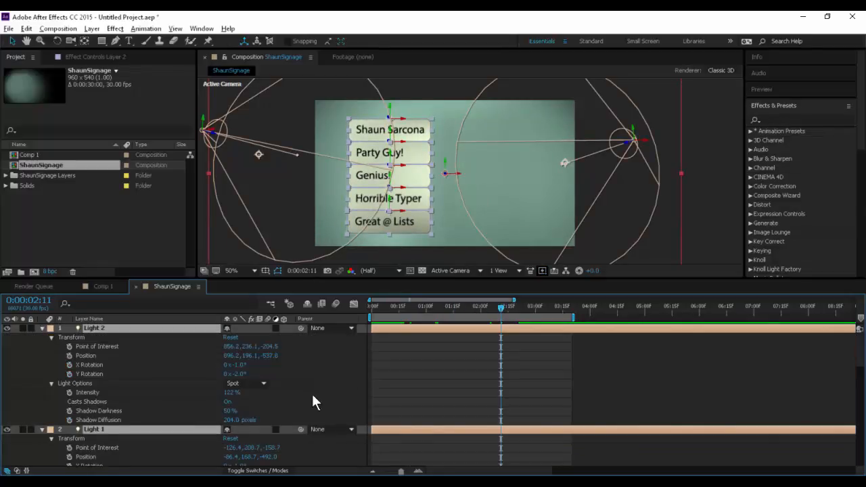
pyautogui.press('u')
pyautogui.click(316, 404)
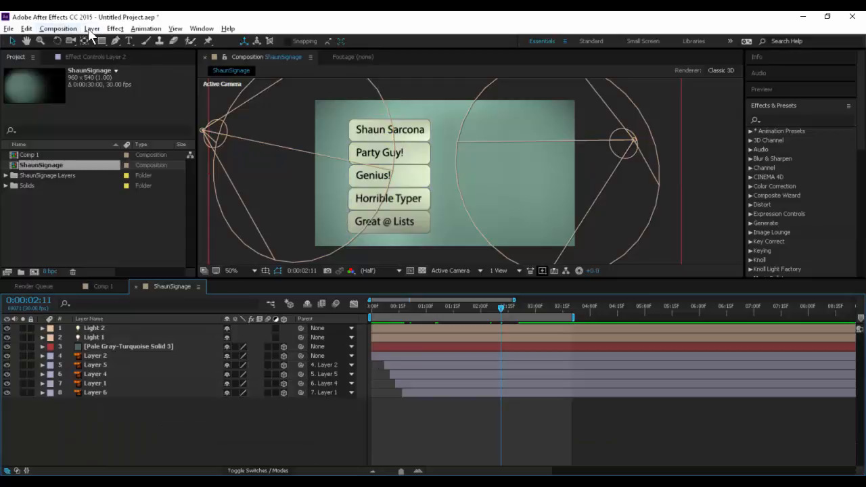
# Create Camera 1 as a One-Node Camera through Layer > New > Camera.
pyautogui.click(105, 31)
pyautogui.moveTo(92, 28)
pyautogui.moveTo(264, 41)
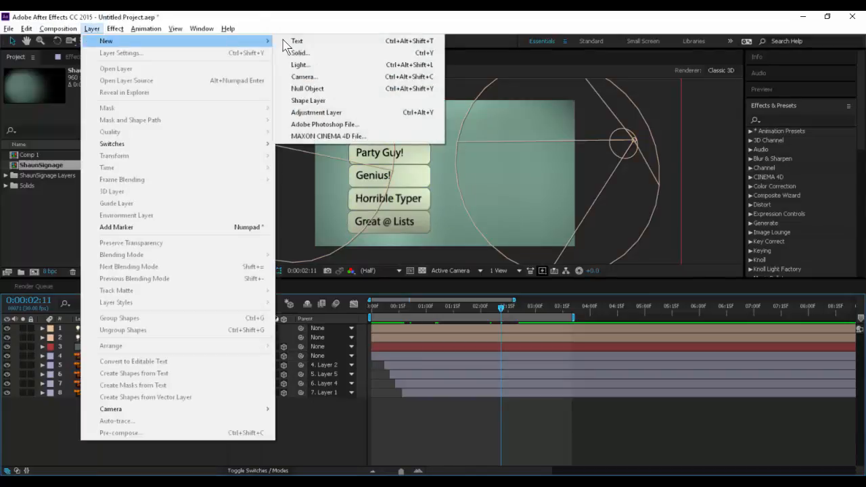
pyautogui.click(304, 76)
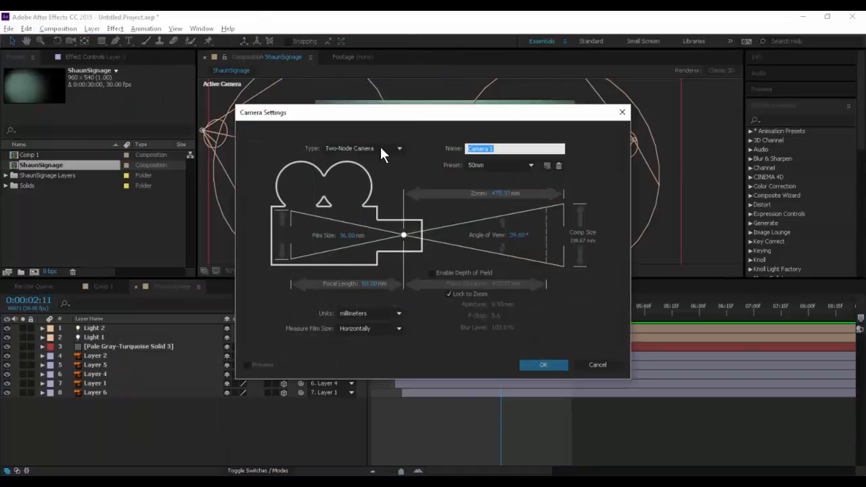
pyautogui.click(381, 149)
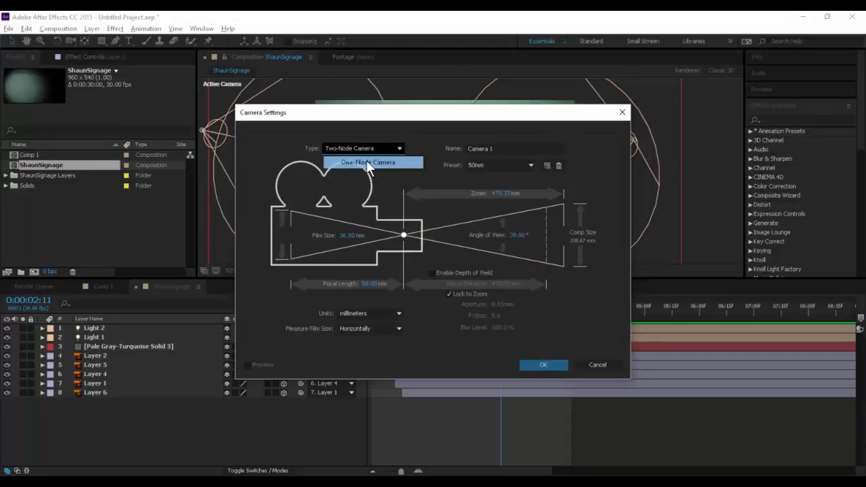
pyautogui.click(366, 161)
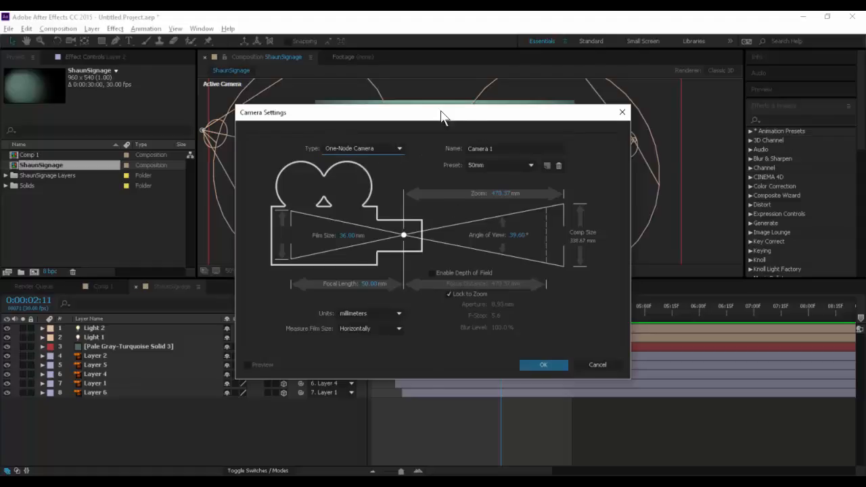
pyautogui.moveTo(440, 115); pyautogui.dragTo(285, 79)
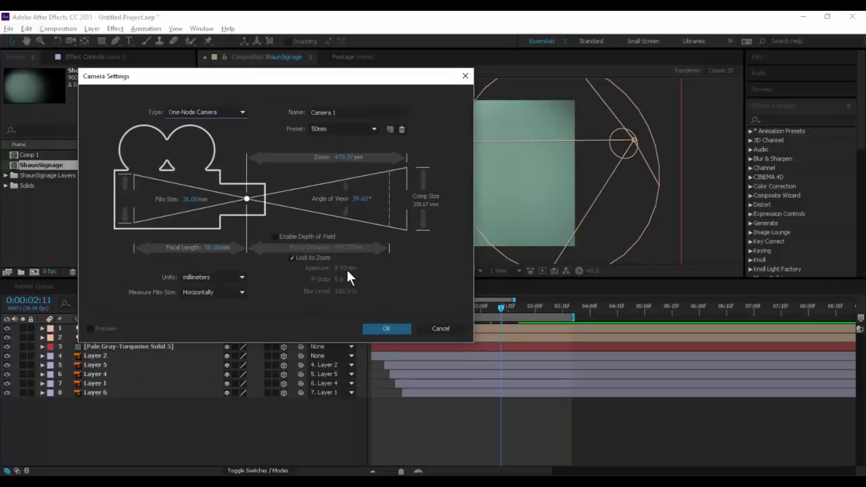
pyautogui.click(383, 328)
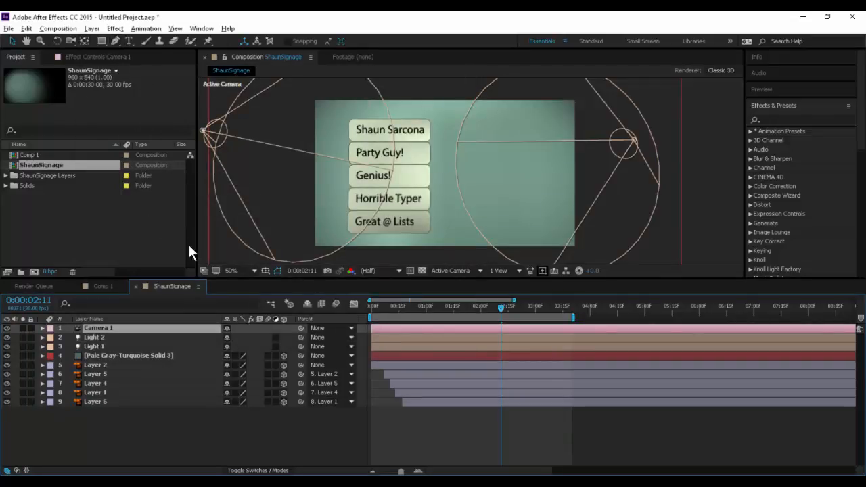
# Keyframe Camera 1's Position, Orientation and Rotations, then orbit and track an angled view at 0:00.
pyautogui.press('p')
pyautogui.hotkey('shift', 'r')
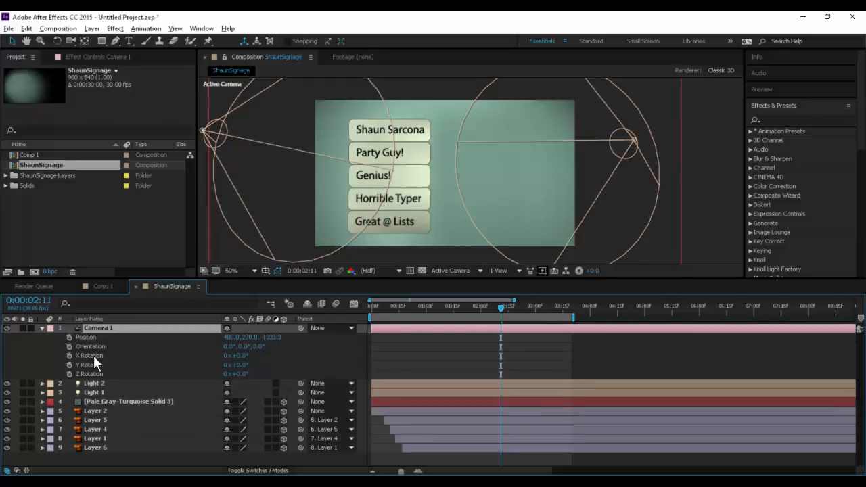
pyautogui.moveTo(68, 337); pyautogui.dragTo(66, 372)
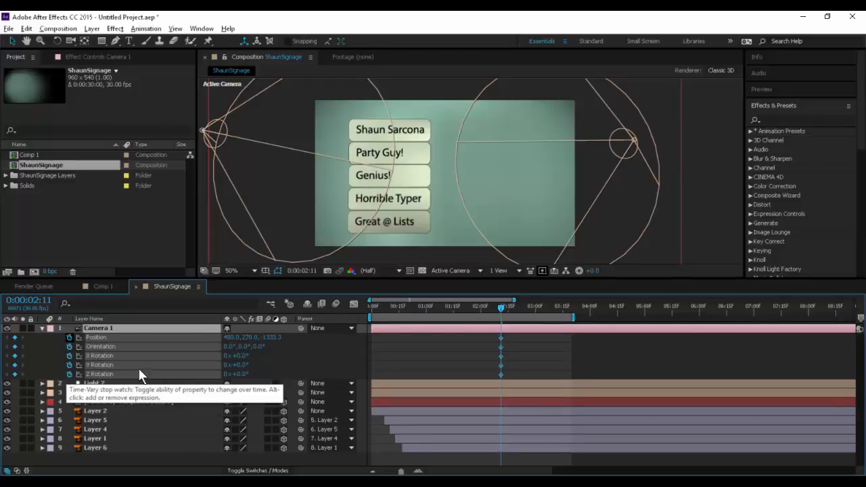
pyautogui.moveTo(458, 309); pyautogui.dragTo(313, 308)
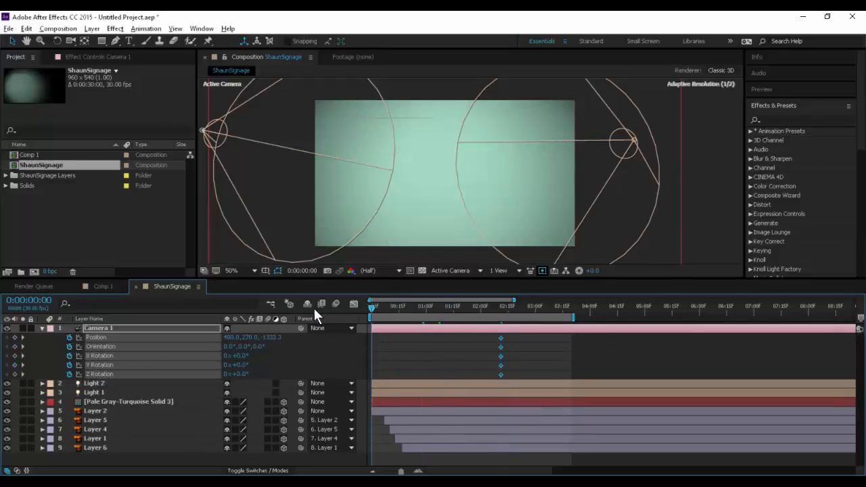
pyautogui.click(70, 40)
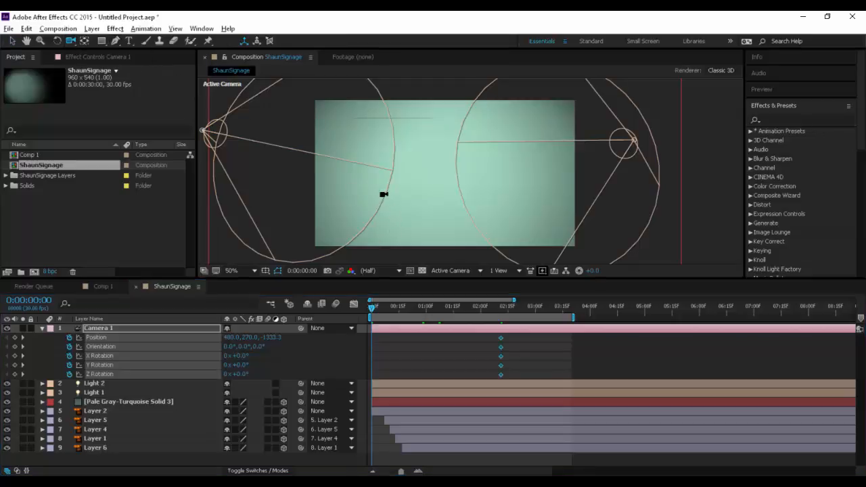
pyautogui.moveTo(383, 194); pyautogui.dragTo(507, 198)
pyautogui.moveTo(456, 189); pyautogui.dragTo(482, 192)
pyautogui.moveTo(377, 215); pyautogui.dragTo(381, 215)
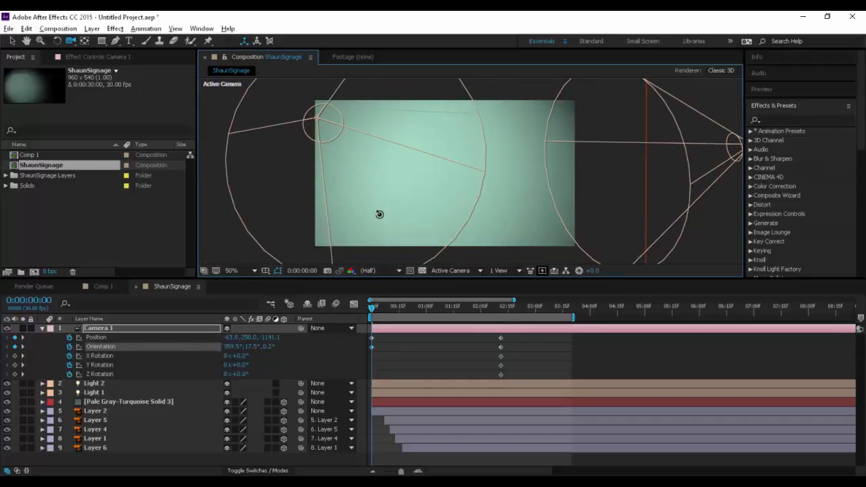
pyautogui.press('space')
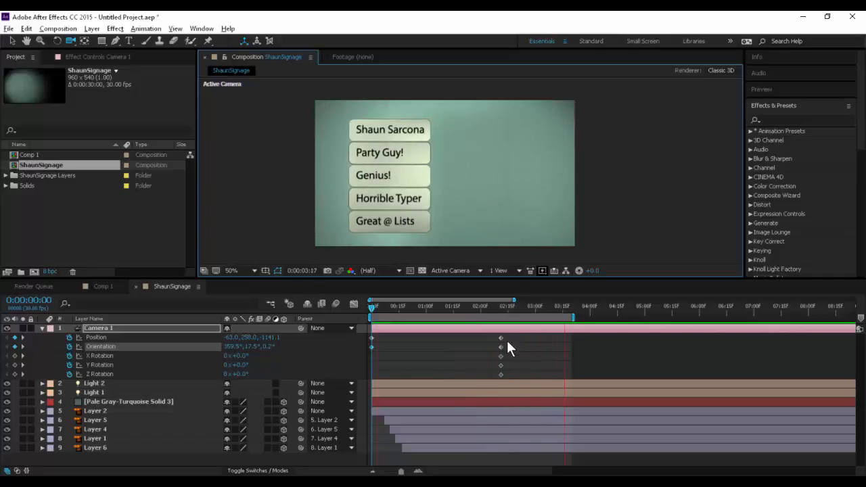
# Easy Ease the camera's ending keyframes, move them later to about 3 seconds, and preview.
pyautogui.moveTo(508, 336); pyautogui.dragTo(490, 378)
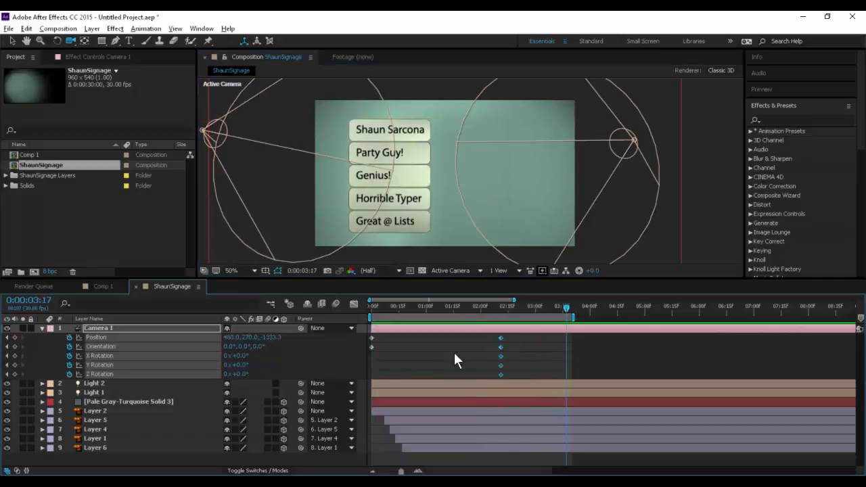
pyautogui.rightClick(500, 336)
pyautogui.moveTo(526, 329)
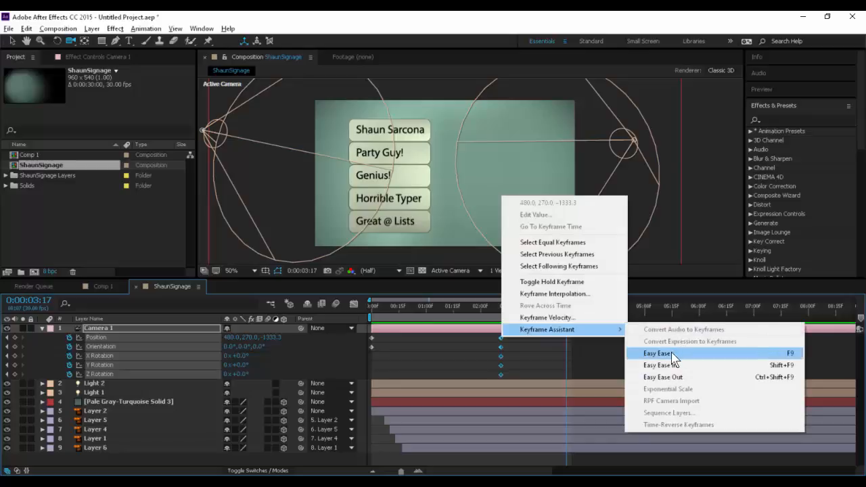
pyautogui.click(671, 352)
pyautogui.moveTo(502, 338); pyautogui.dragTo(544, 336)
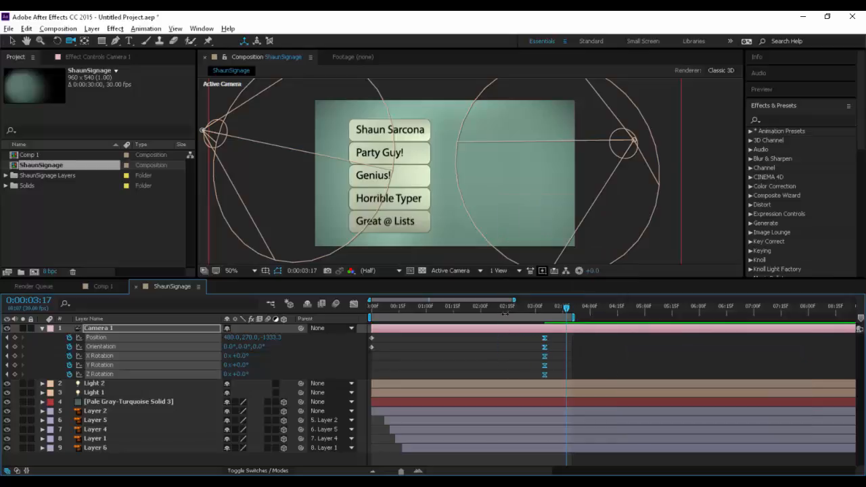
pyautogui.press('space')
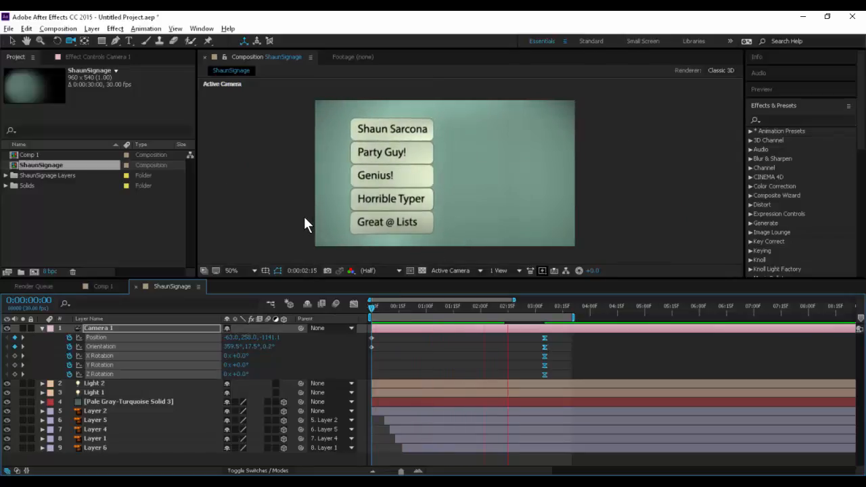
pyautogui.press('space')
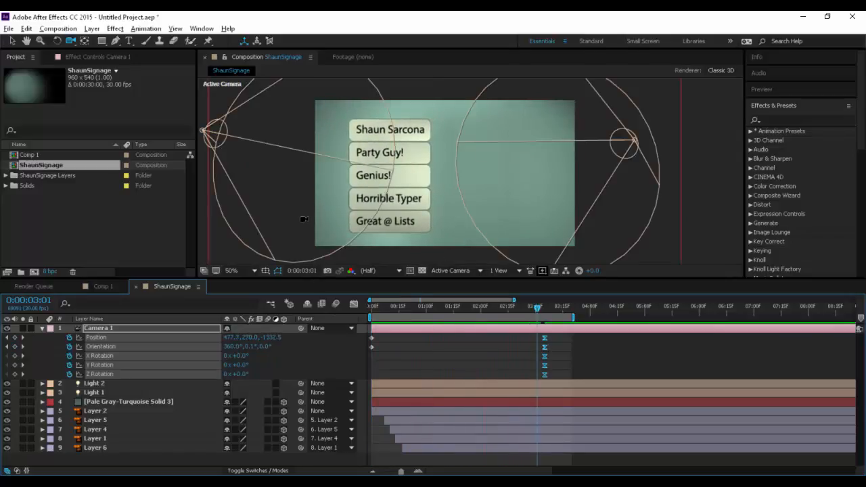
pyautogui.press('v')
pyautogui.click(706, 173)
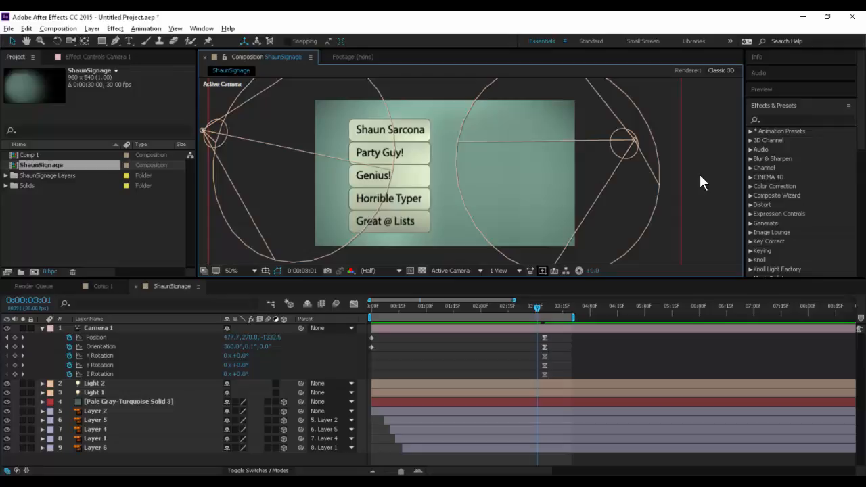
# Check the ShaunSignage artwork in Illustrator, then bring up Save As for the project.
pyautogui.hotkey('alt', 'Tab')
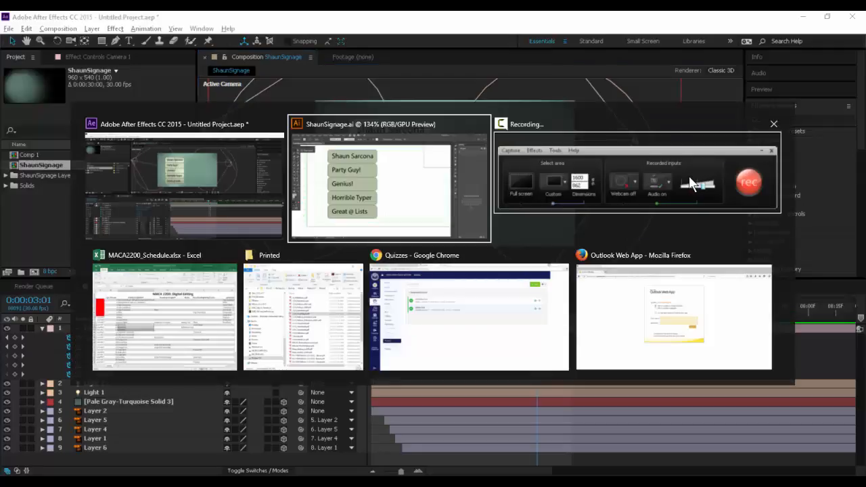
pyautogui.hotkey('alt', 'Tab')
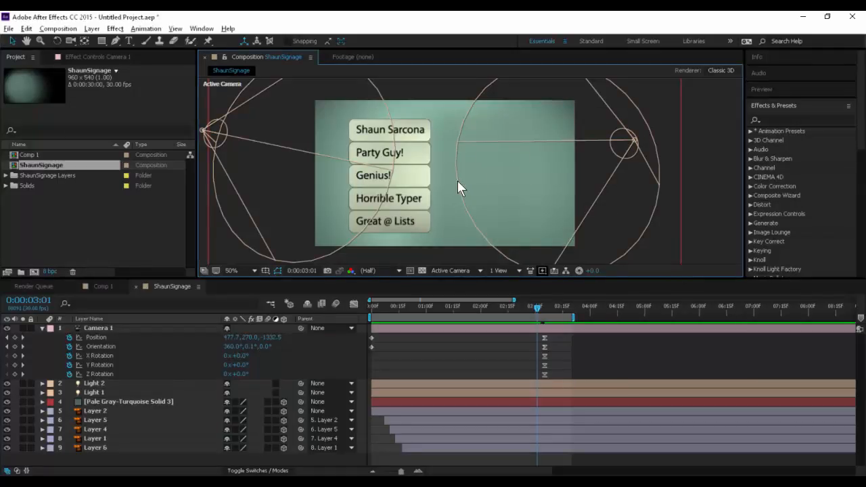
pyautogui.hotkey('ctrl', 's')
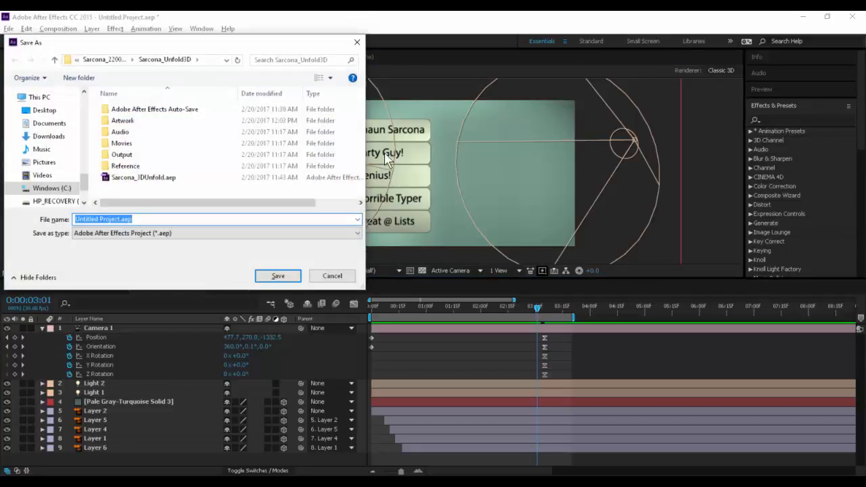